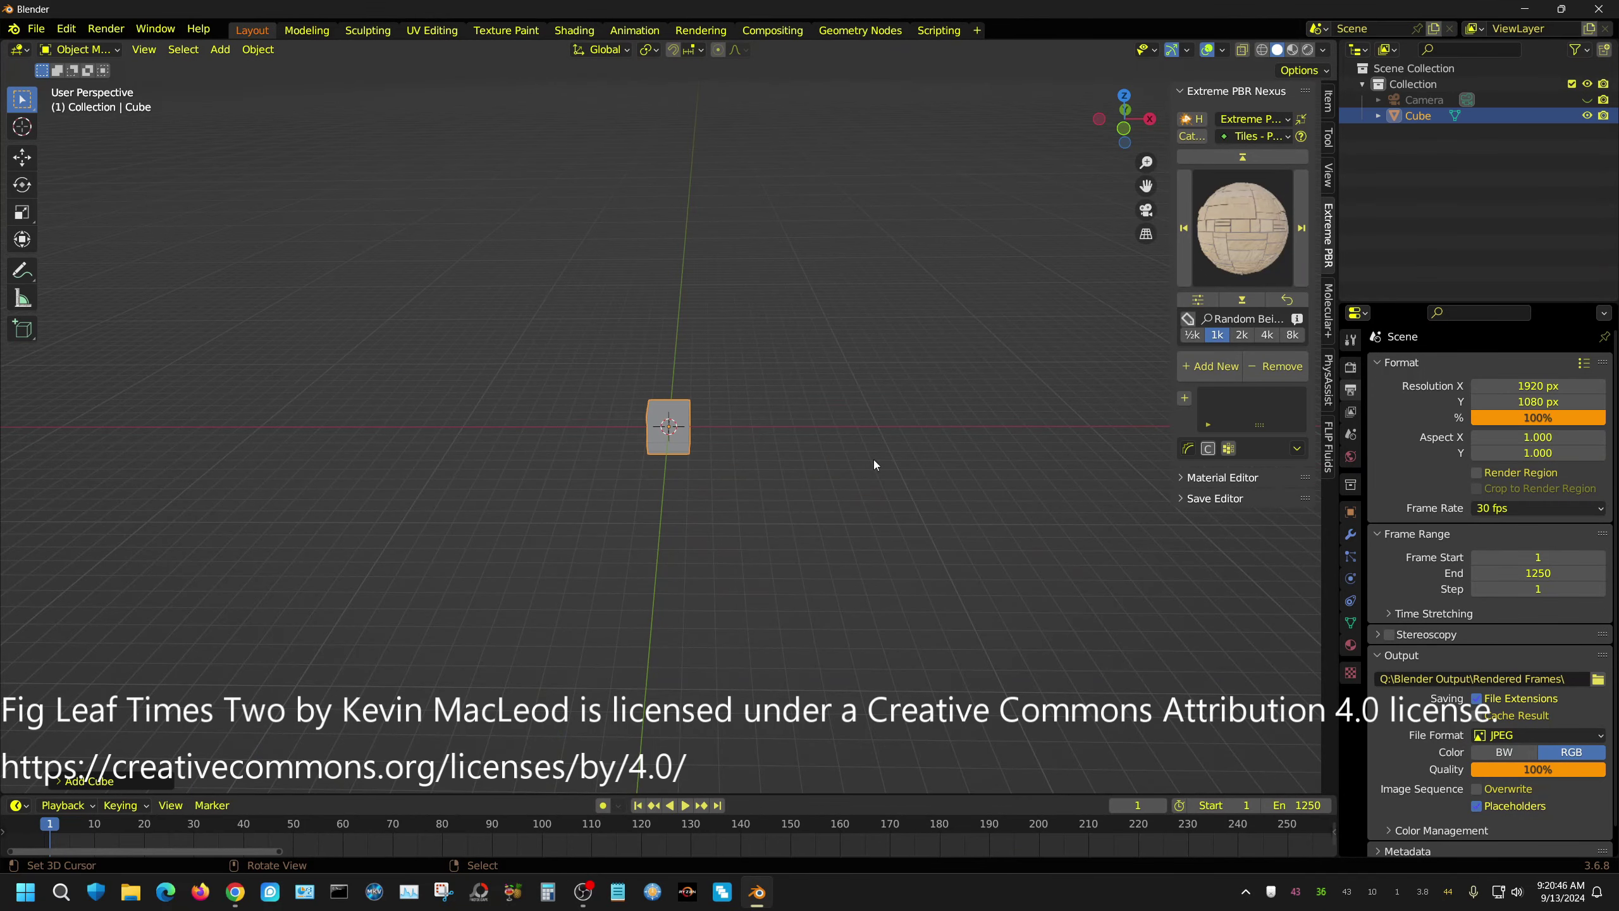
# - Flatten the cube along Z into a thin base slab and apply its scale
pyautogui.scroll(8, 783, 481)
pyautogui.press('s')
pyautogui.press('z')
pyautogui.click(700, 467)
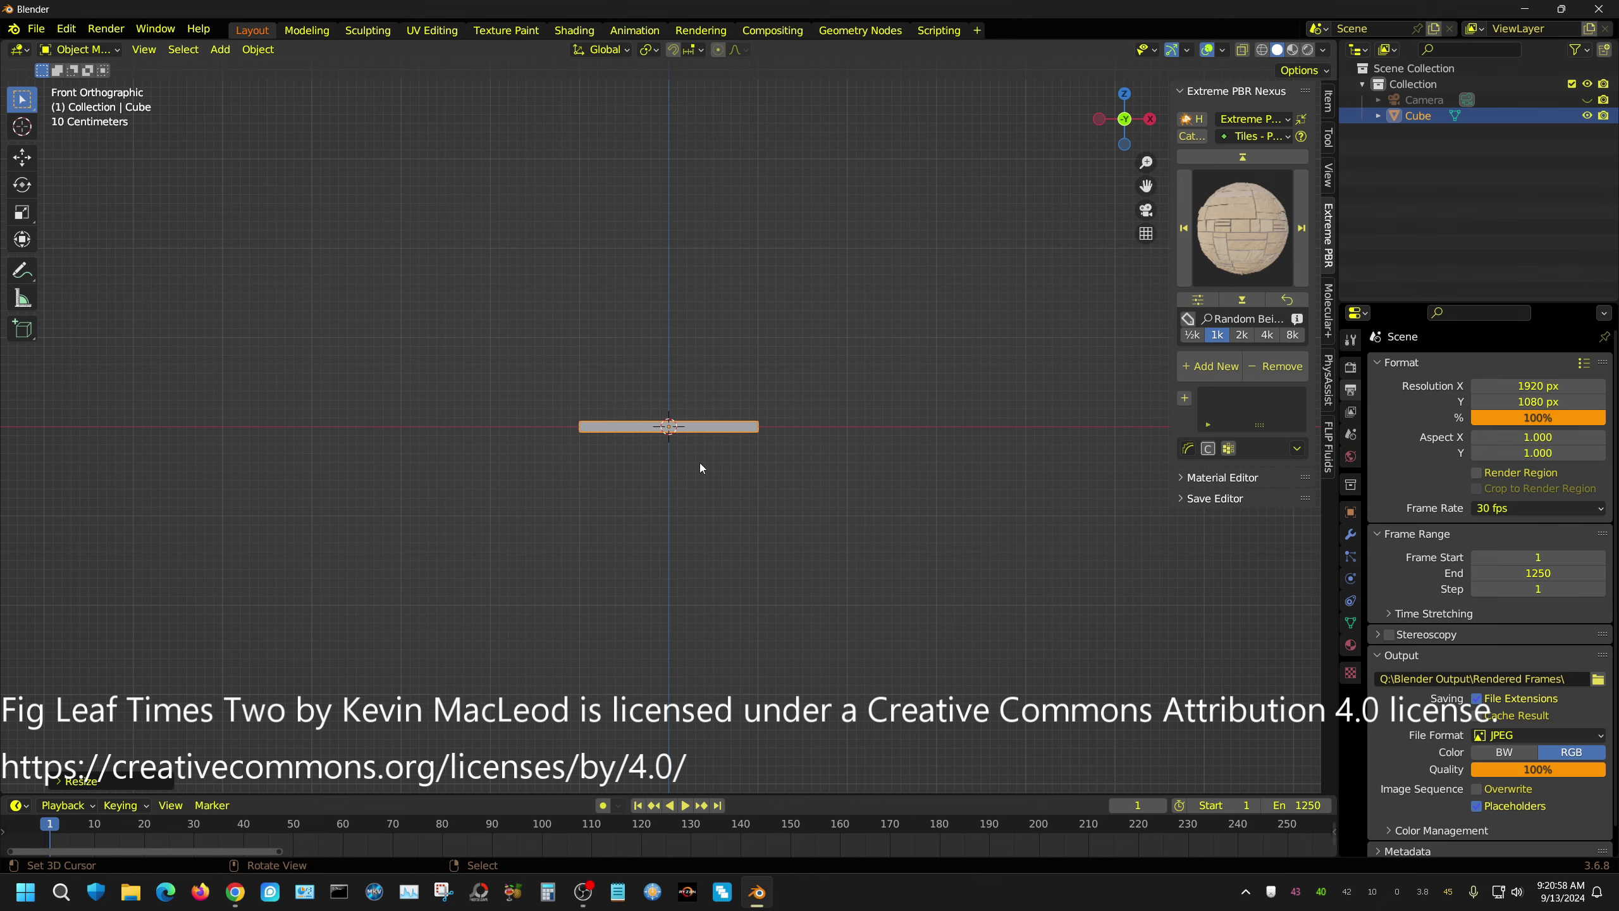
pyautogui.moveTo(779, 519); pyautogui.dragTo(828, 447, button='middle')
pyautogui.click(258, 49)
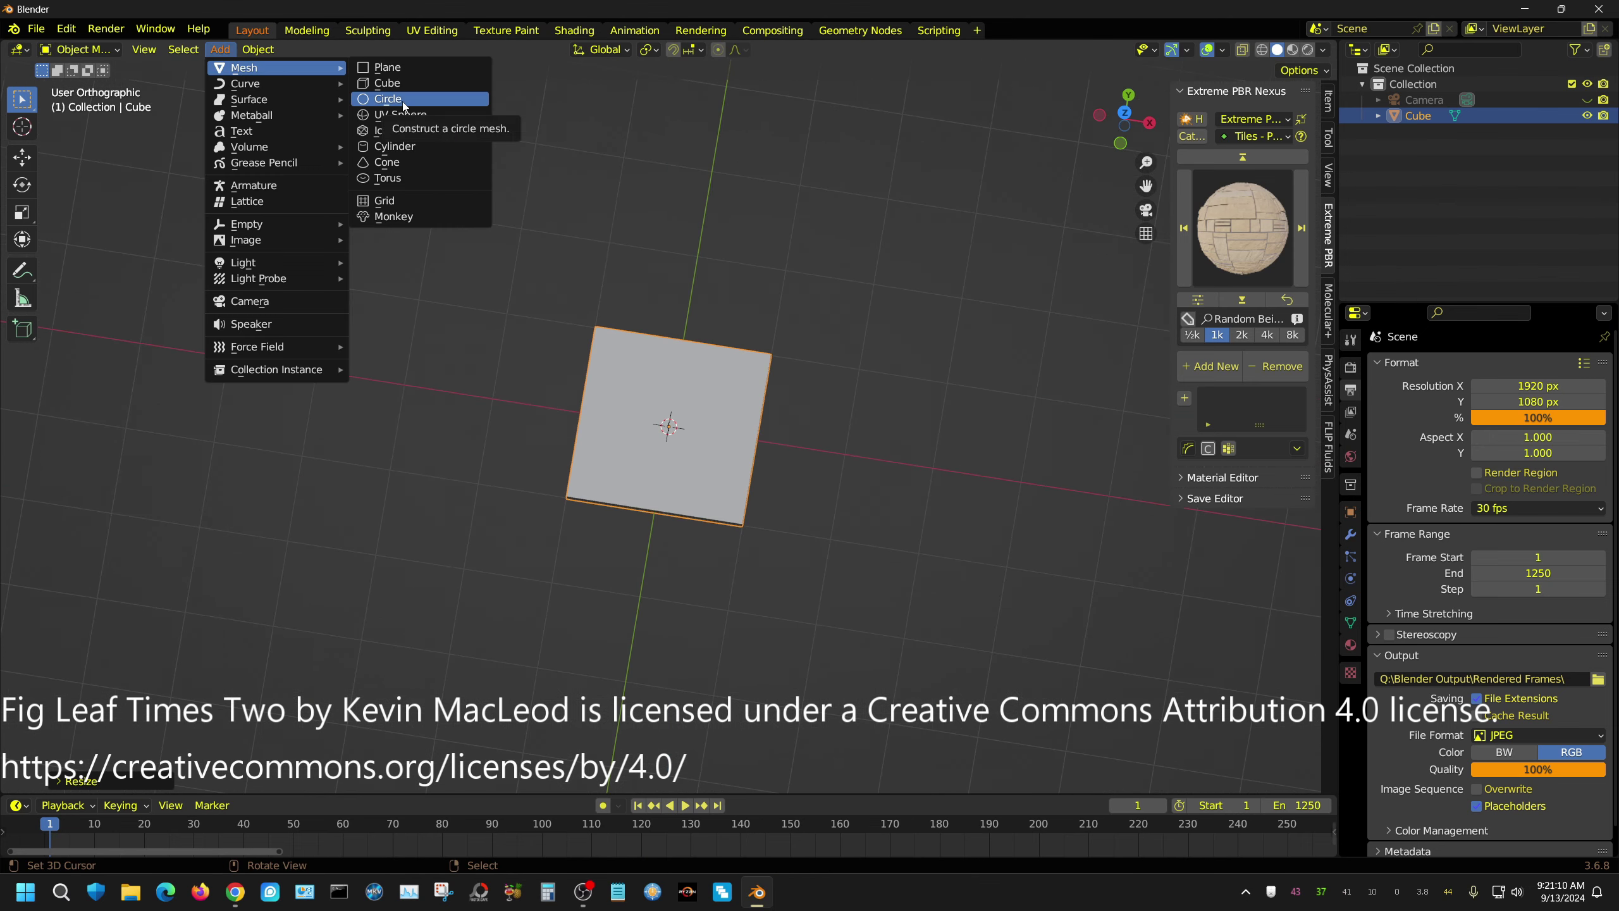
pyautogui.click(383, 98)
# - Add a cylinder inside the slab's mesh and shrink it to a thin pillar
pyautogui.press('Tab')
pyautogui.click(271, 49)
pyautogui.click(289, 147)
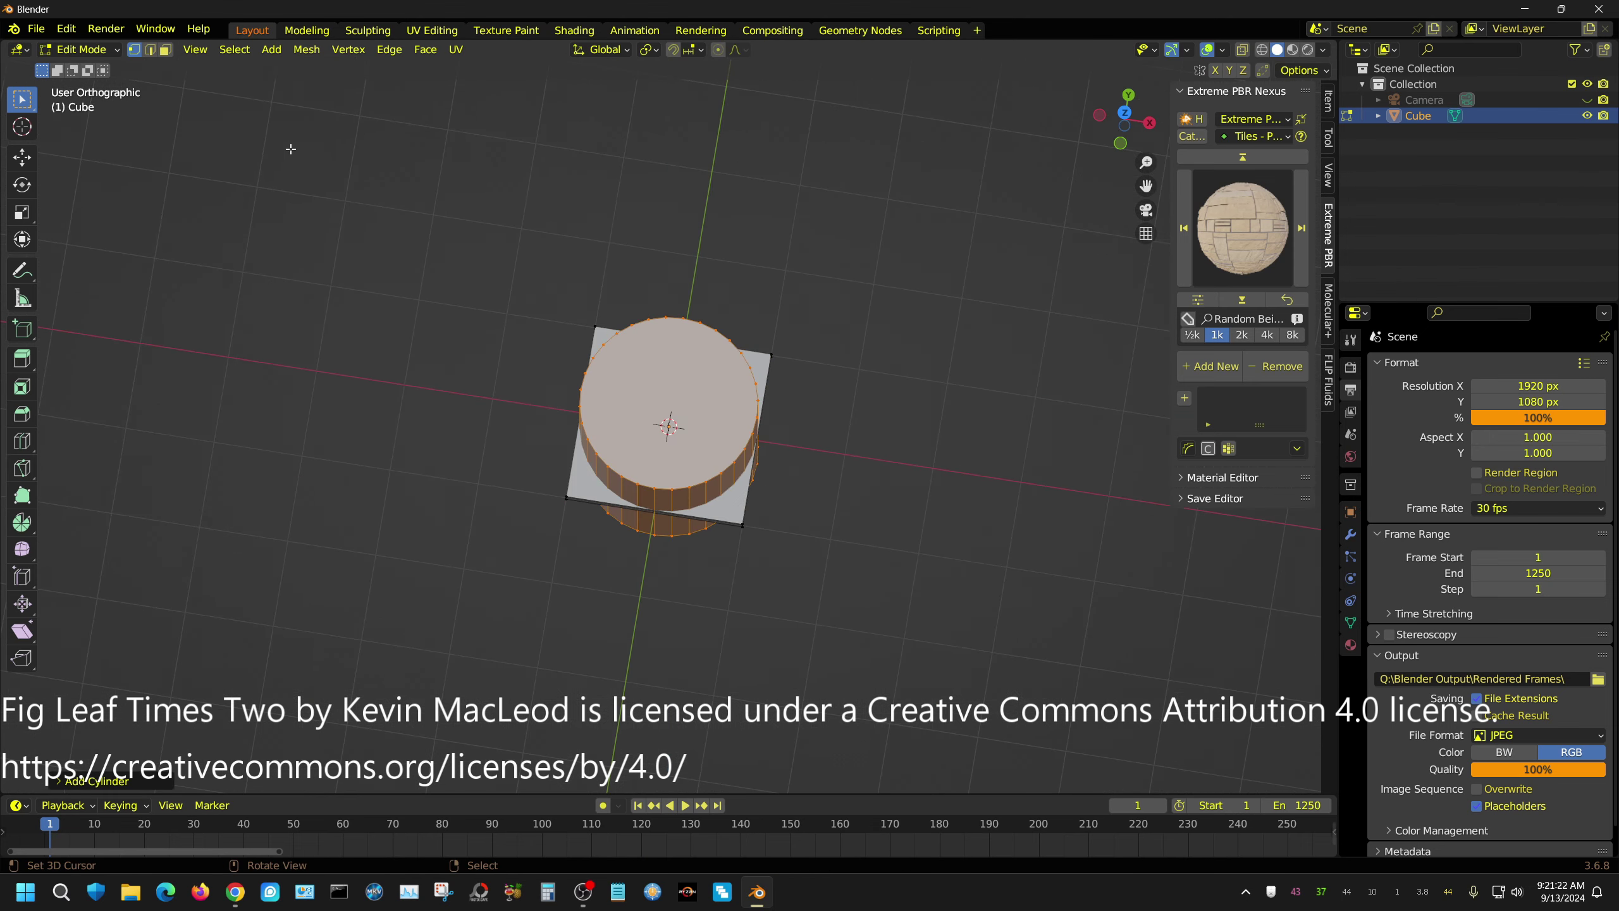
pyautogui.press('KP_7')
pyautogui.hotkey('alt', 'z')
pyautogui.press('s')
pyautogui.hotkey('shift', 'z')
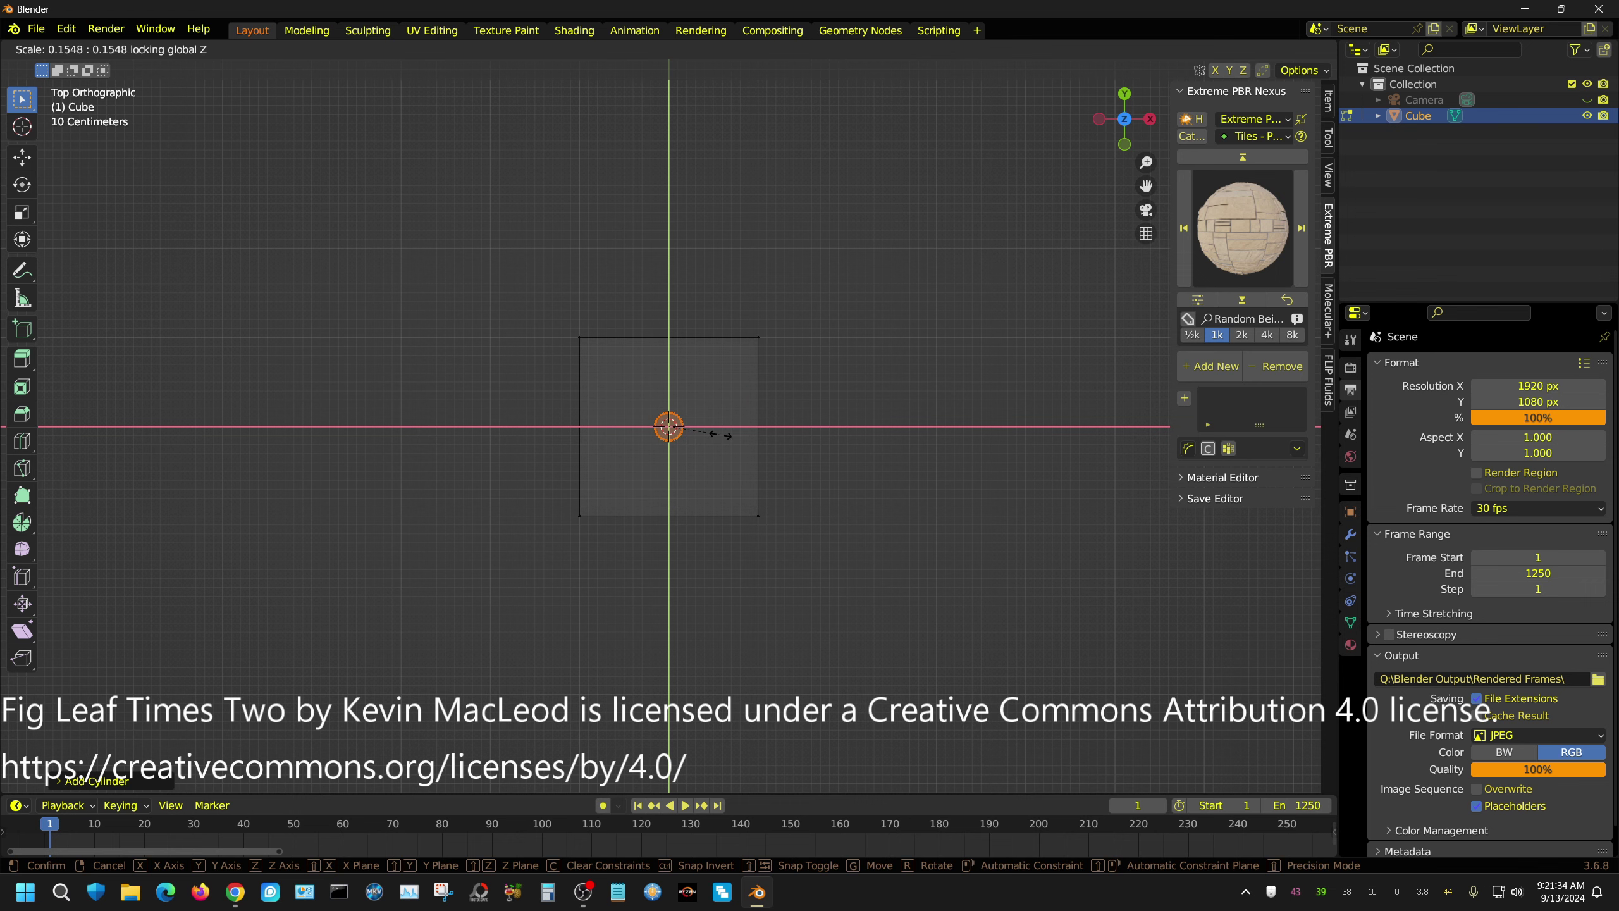
pyautogui.click(720, 435)
# - Place pillars at the slab's left edge, right edge and a corner
pyautogui.press('KP_1')
pyautogui.press('g')
pyautogui.click(709, 450)
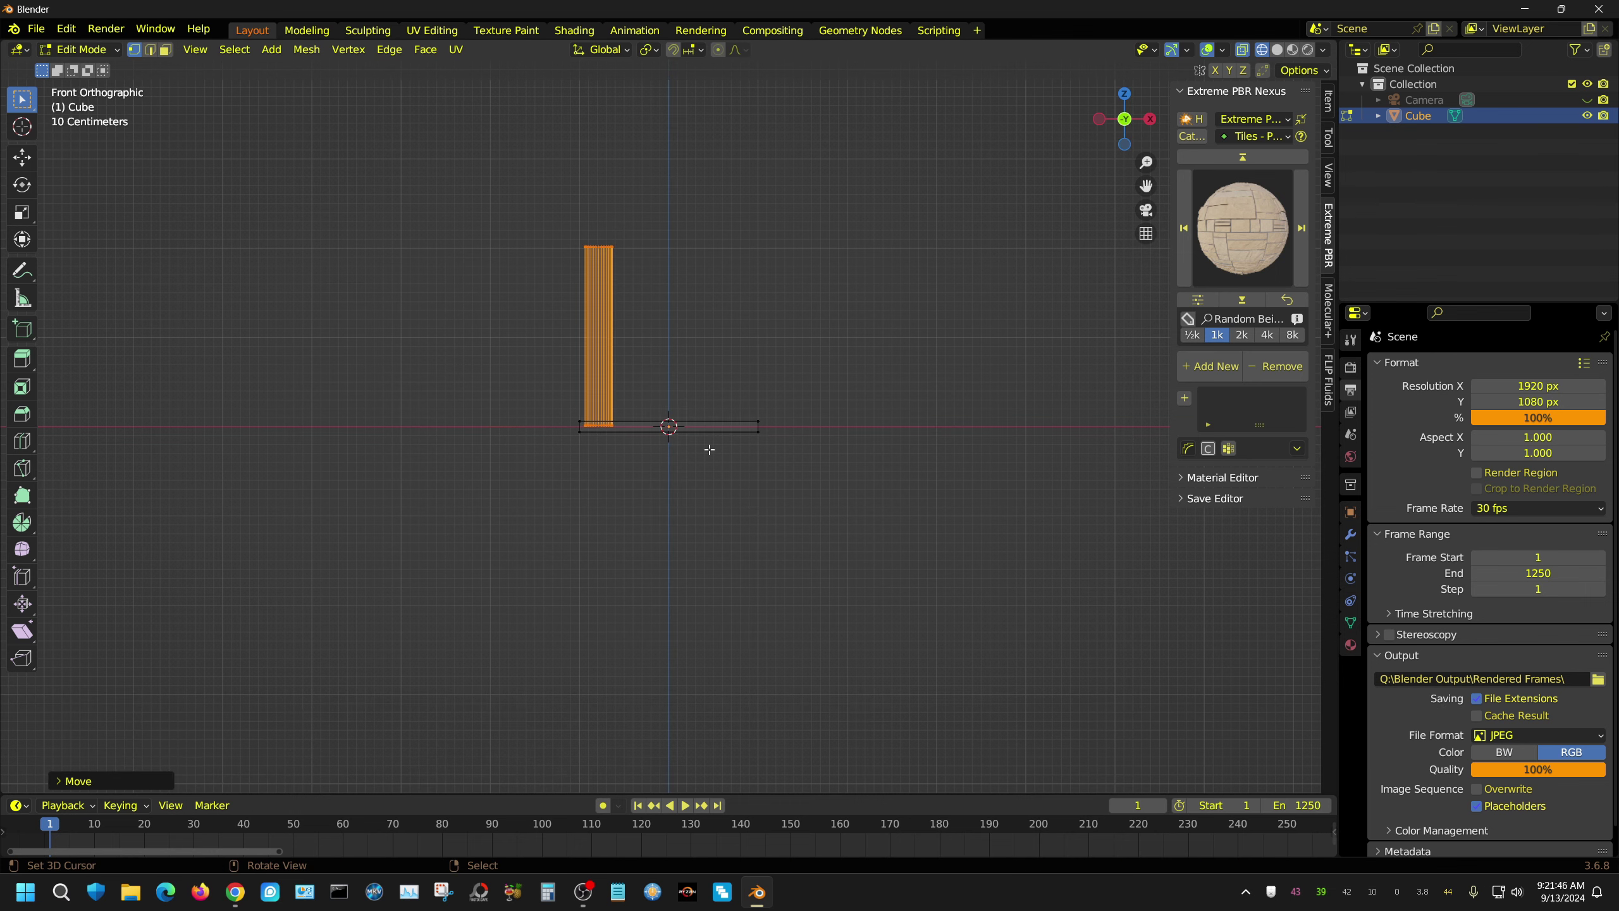
pyautogui.press('KP_7')
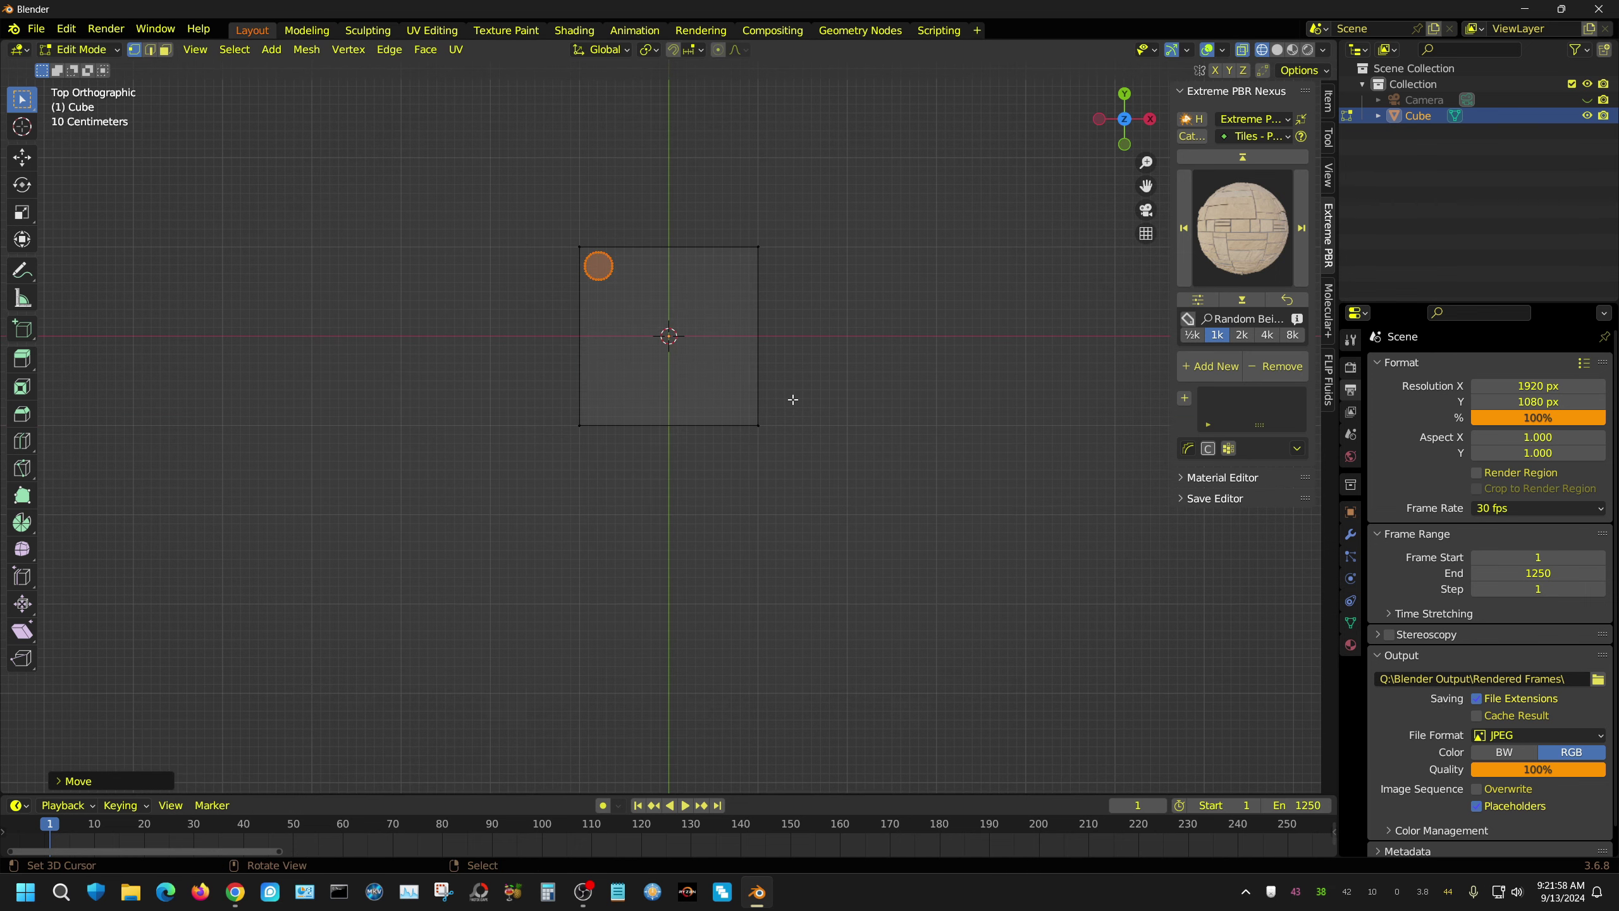
pyautogui.press('KP_1')
pyautogui.hotkey('shift', 'd')
pyautogui.click(929, 396)
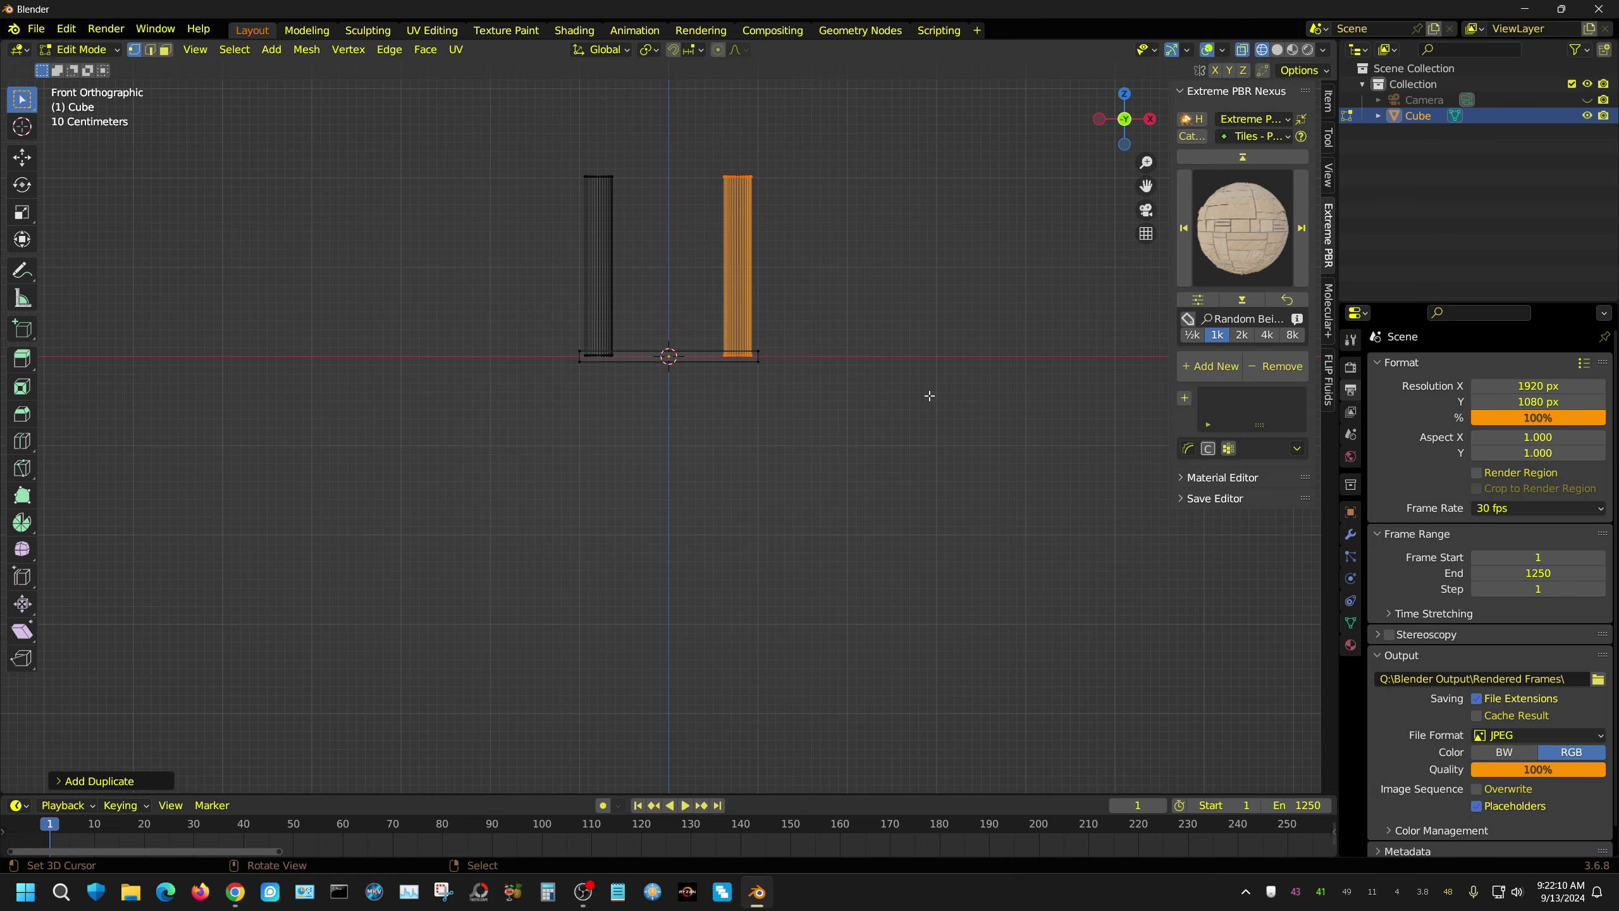
pyautogui.hotkey('shift', 'd')
pyautogui.click(788, 398)
pyautogui.press('KP_7')
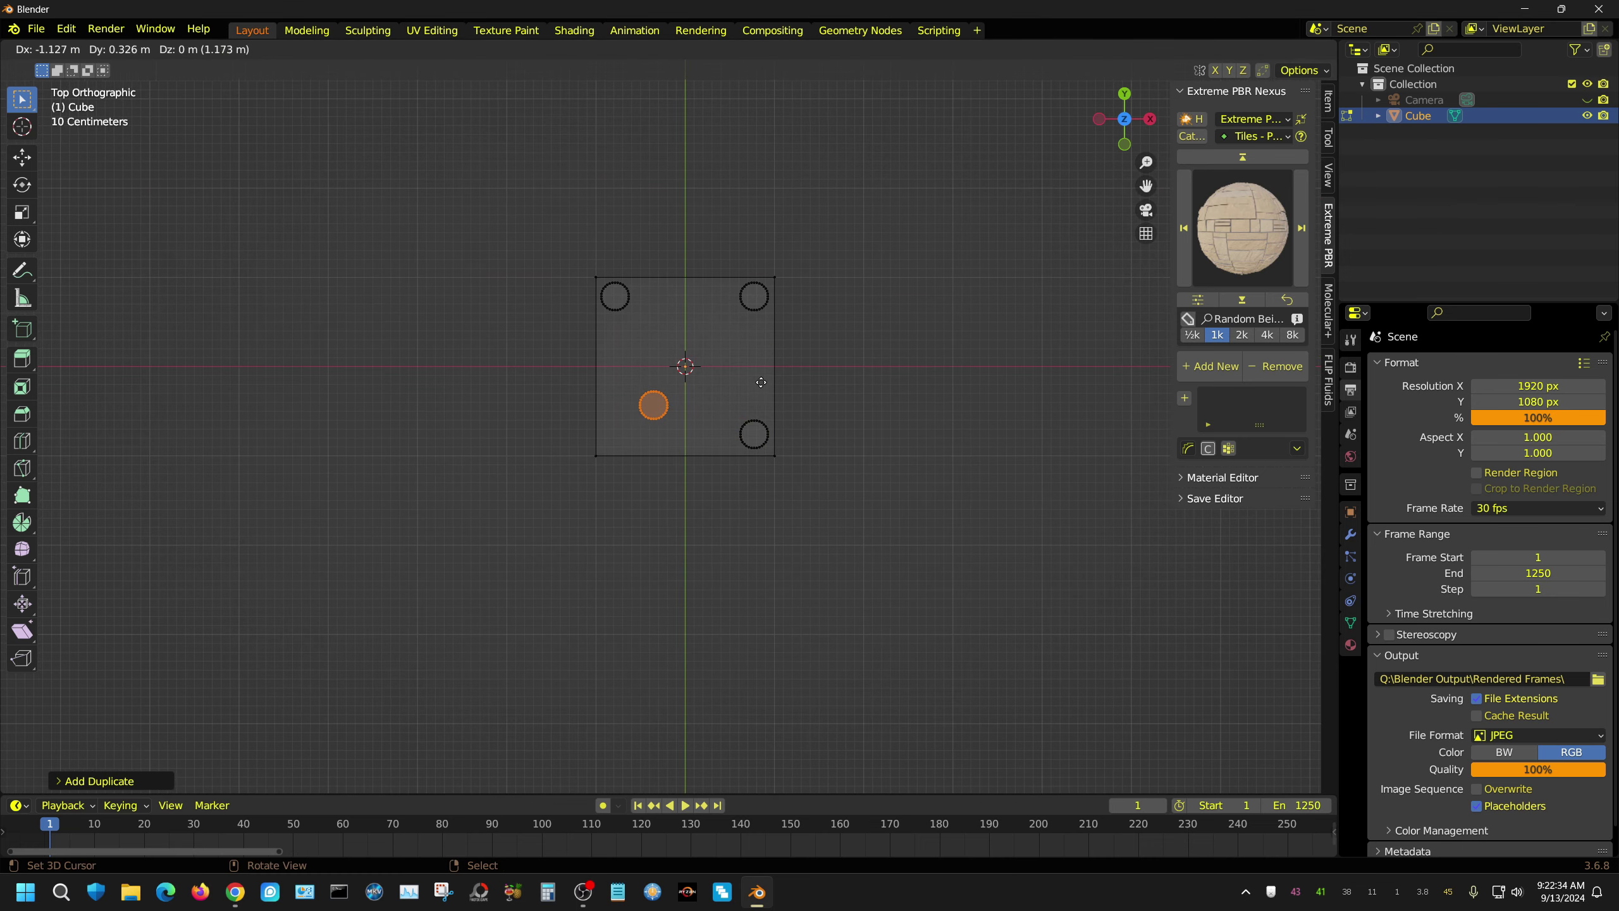
# - Lower the central cylinder's top vertically to make a short centre post
pyautogui.press('KP_1')
pyautogui.moveTo(758, 452)
pyautogui.mouseDown(button='middle')
pyautogui.moveTo(699, 481)
pyautogui.moveTo(803, 575)
pyautogui.mouseUp(button='middle')
pyautogui.press('g')
pyautogui.press('z')
pyautogui.press('KP_1')
pyautogui.click(715, 524)
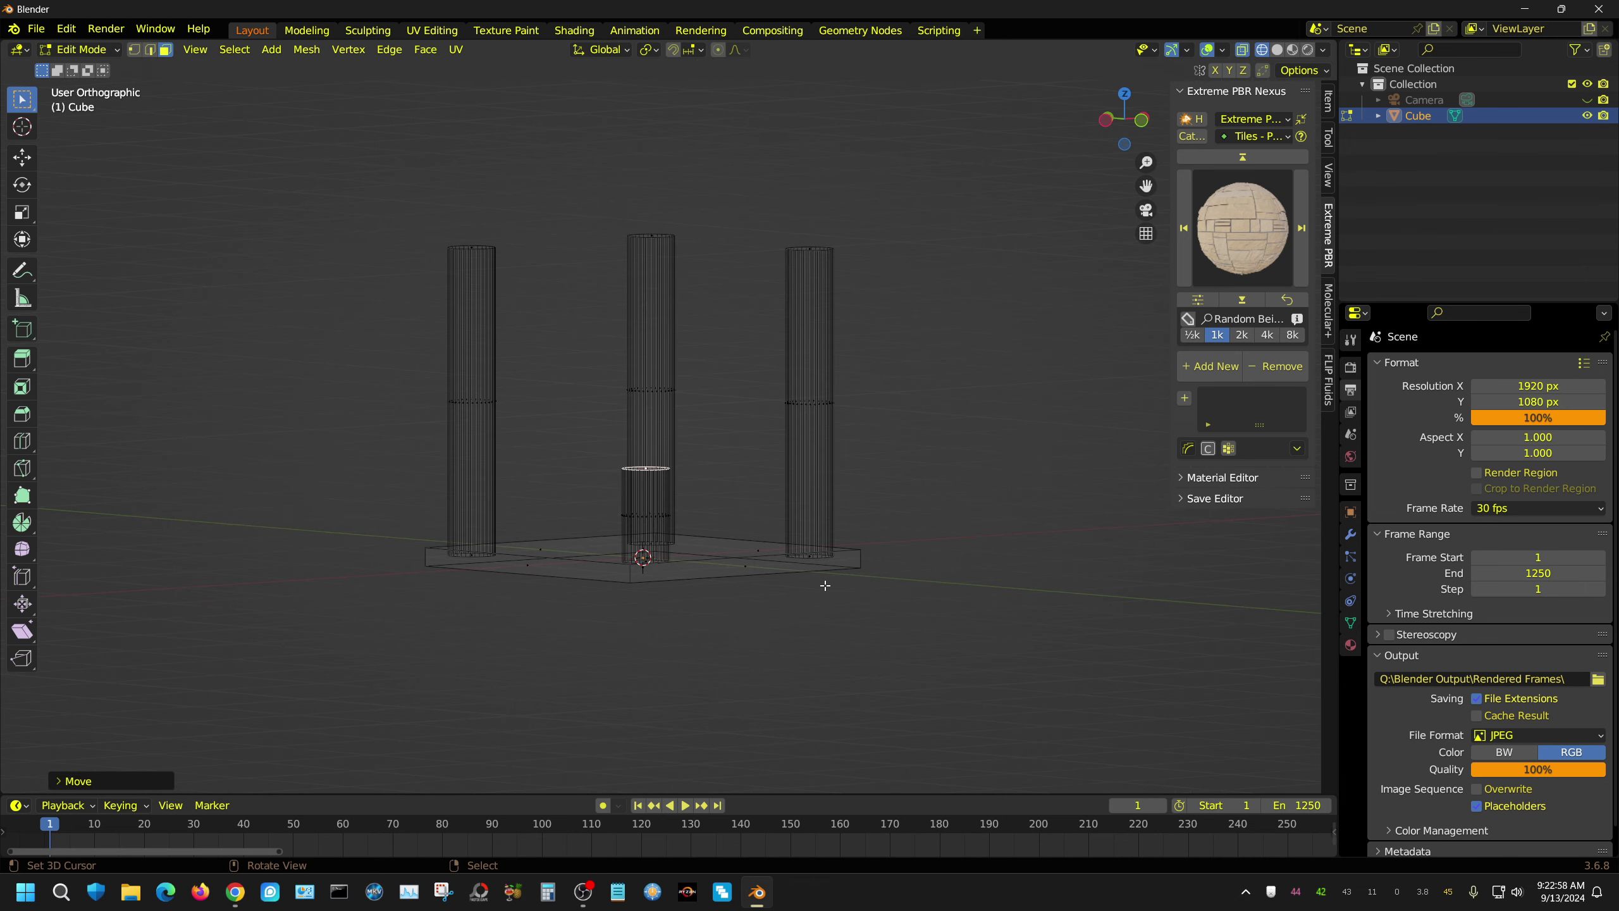
pyautogui.press('KP_1')
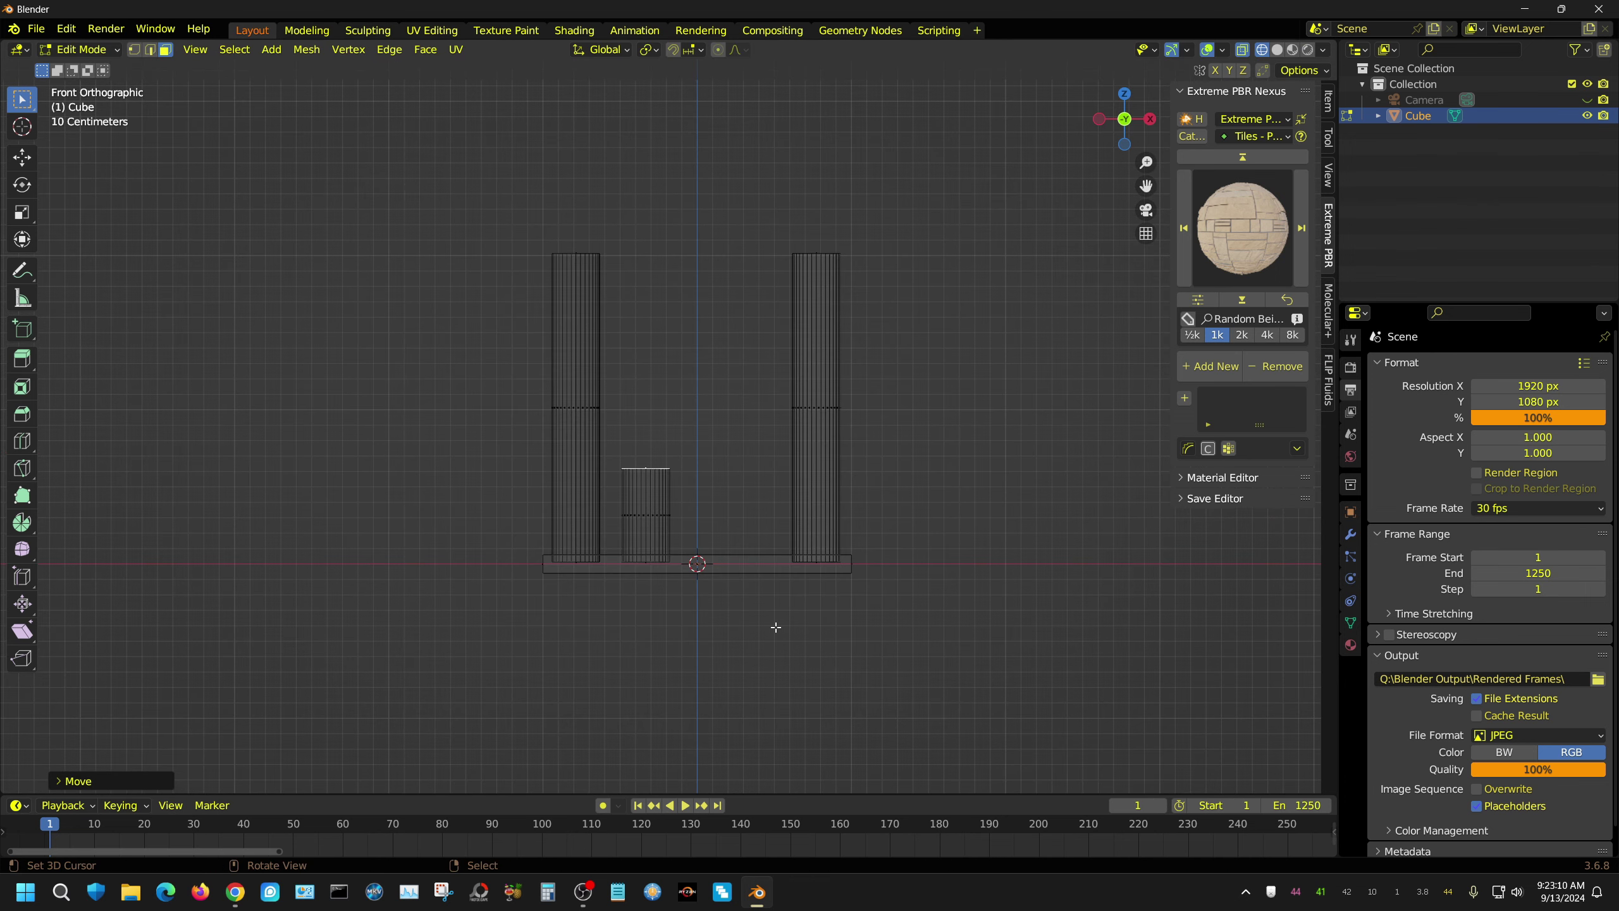
# - Extrude the short post's top and widen it into a wide round platform
pyautogui.press('e')
pyautogui.press('s')
pyautogui.click(1020, 197)
pyautogui.press('KP_7')
pyautogui.press('s')
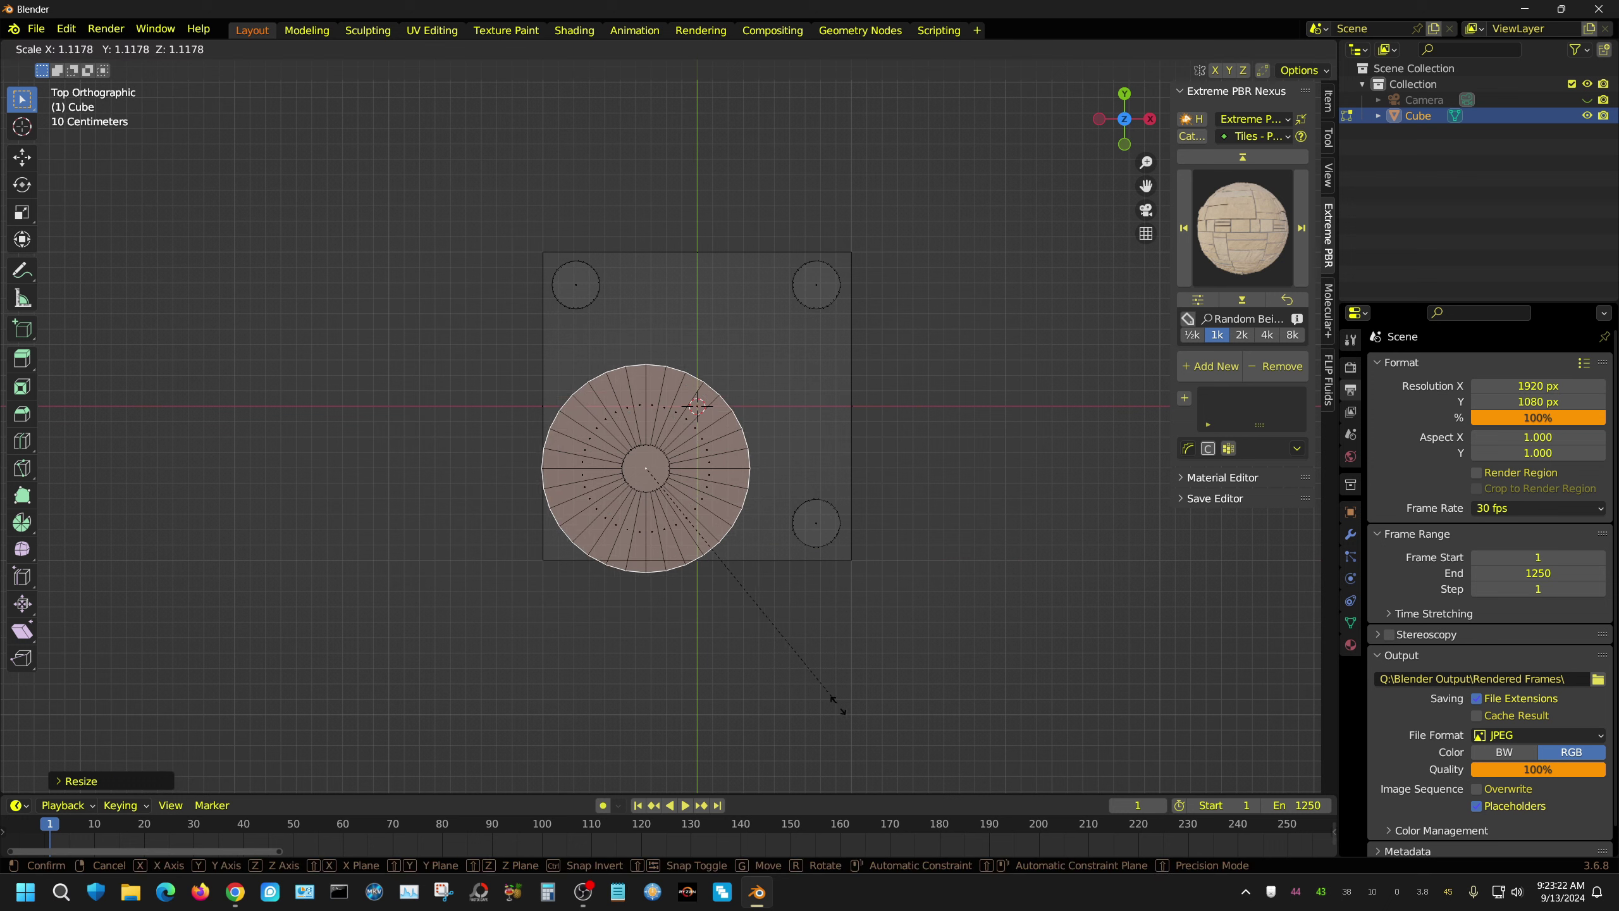
pyautogui.click(850, 695)
pyautogui.press('KP_1')
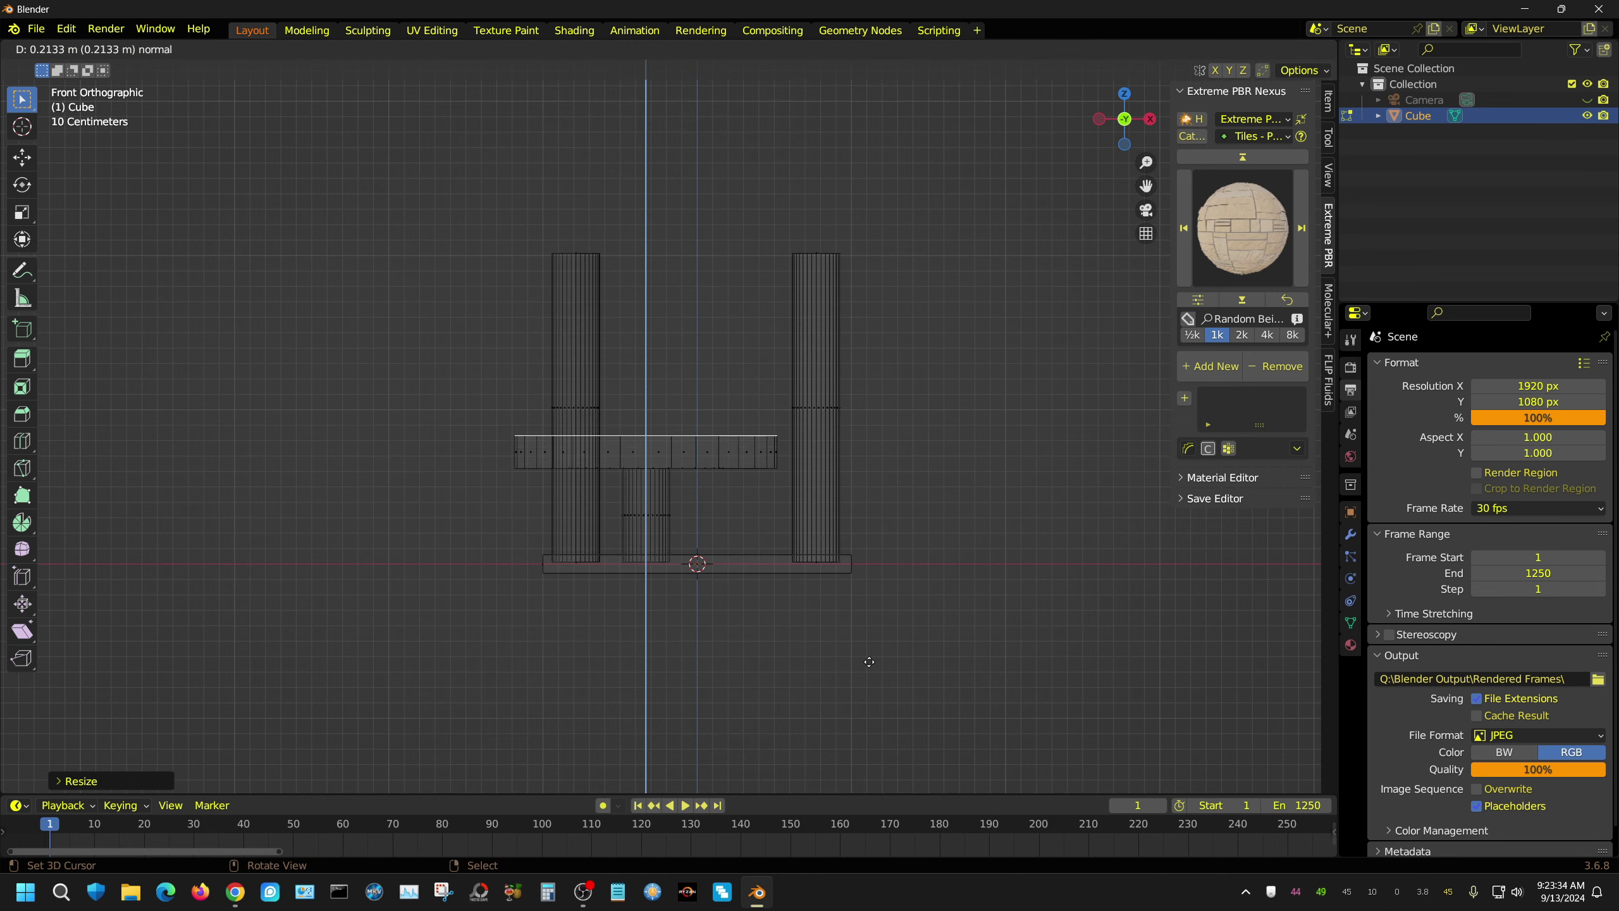
# - Inset and extrude the platform top to form a recessed centre with a raised rim
pyautogui.press('i')
pyautogui.moveTo(974, 590)
pyautogui.mouseDown(button='middle')
pyautogui.moveTo(969, 451)
pyautogui.moveTo(809, 619)
pyautogui.mouseUp(button='middle')
pyautogui.click(971, 451)
pyautogui.press('KP_1')
pyautogui.click(978, 488)
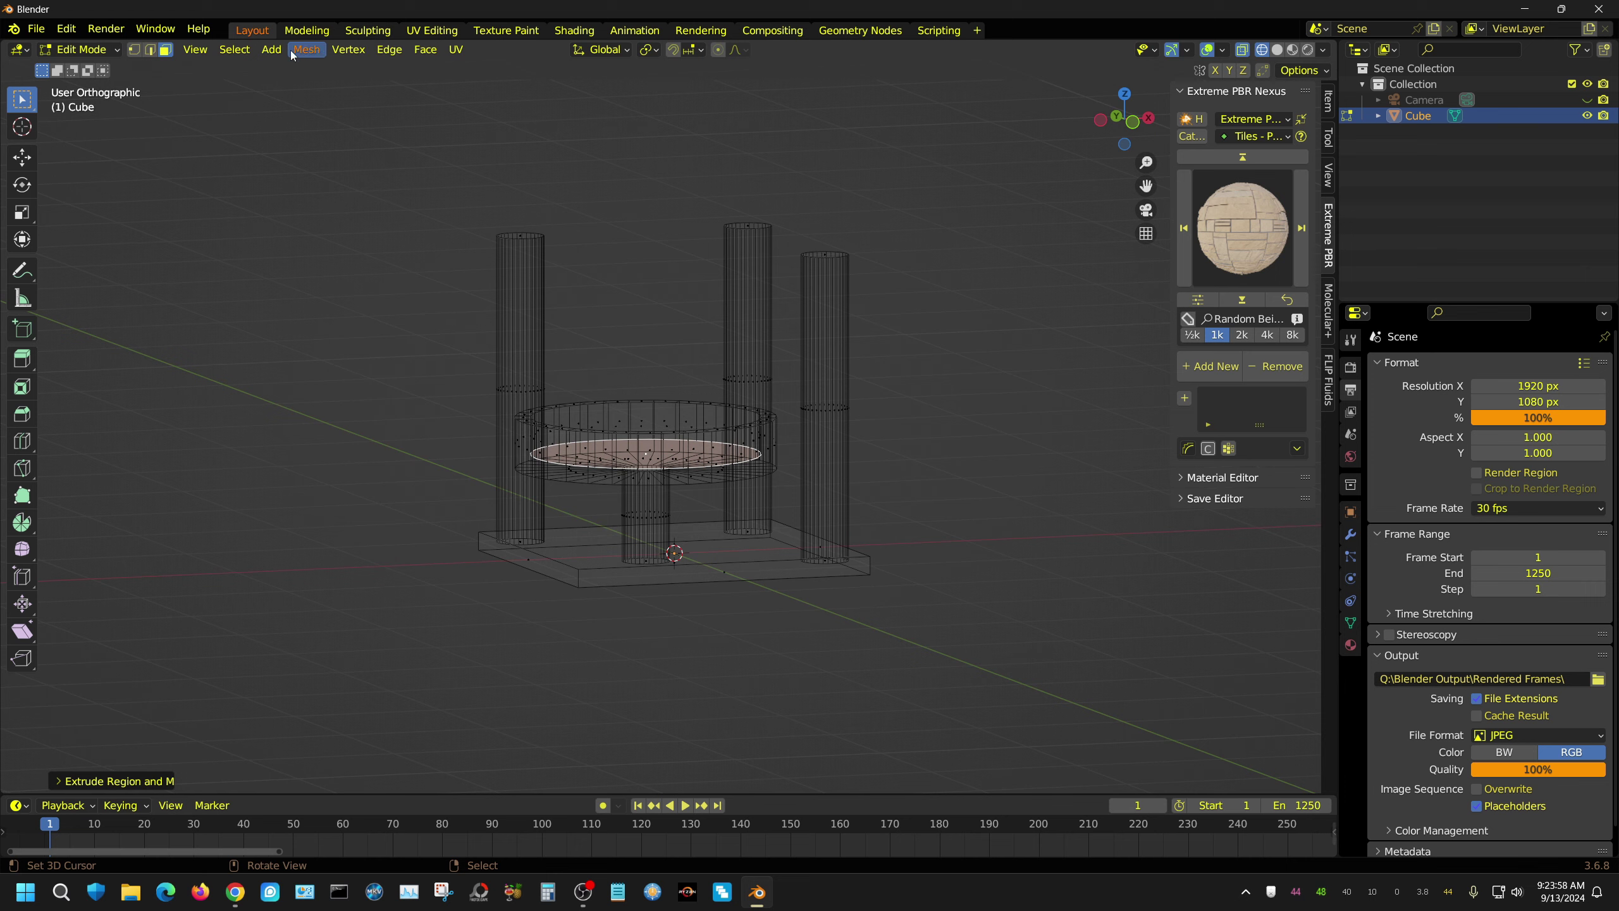
# - Copy the base slab, thin it on Z, and rest it on top of the pillars
pyautogui.press('l')
pyautogui.press('s')
pyautogui.press('z')
pyautogui.press('KP_1')
pyautogui.click(694, 559)
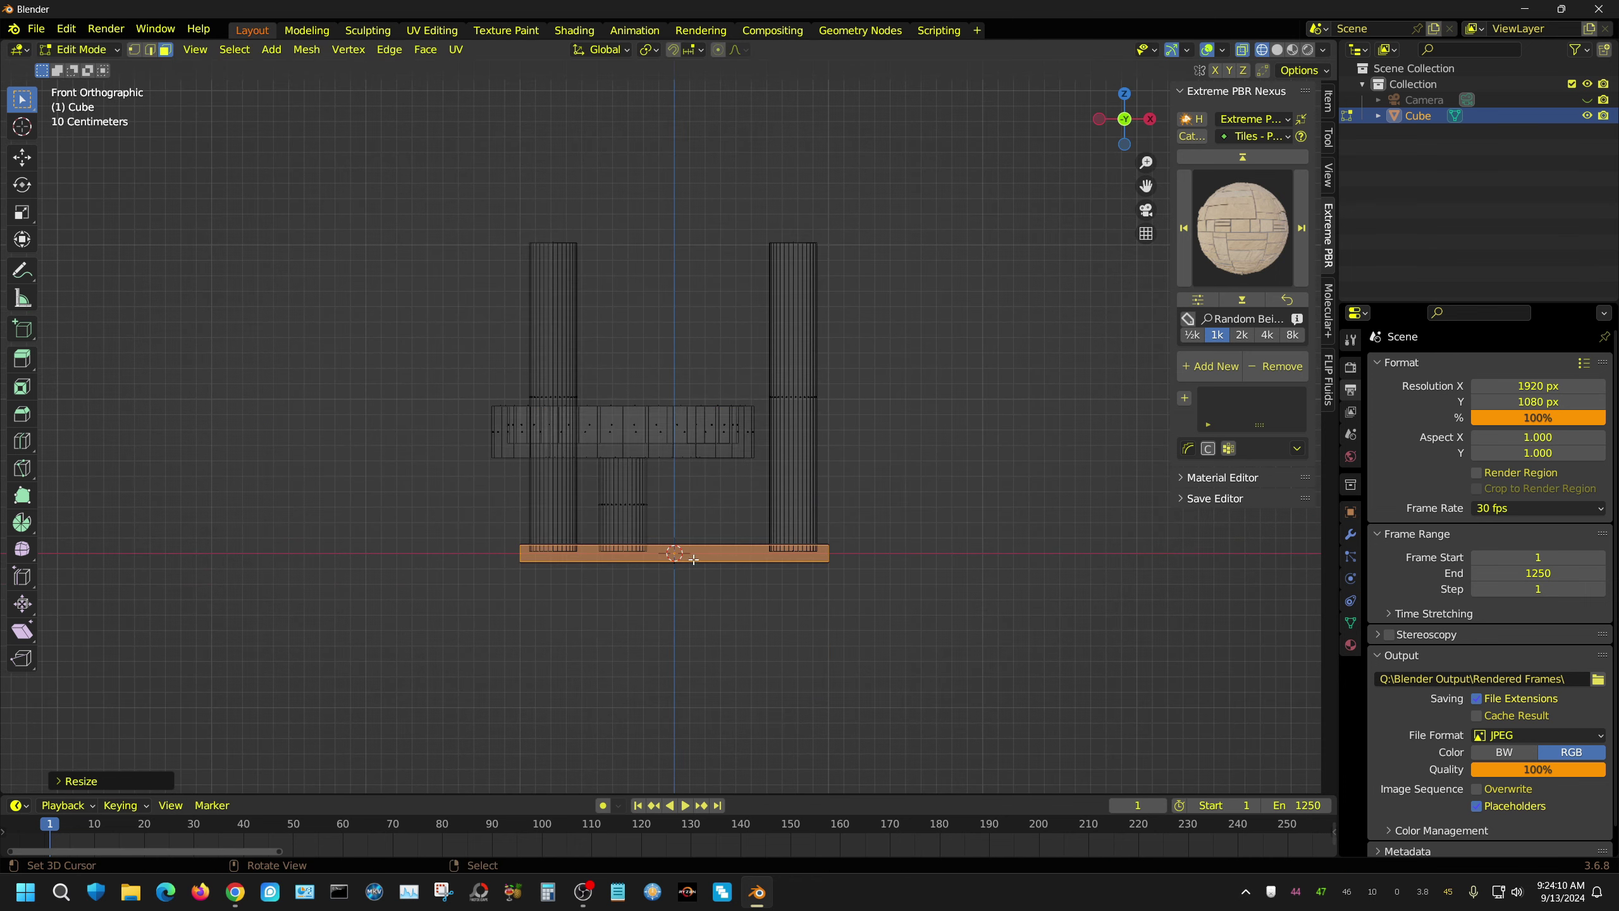
pyautogui.press('g')
pyautogui.press('z')
pyautogui.click(761, 295)
pyautogui.moveTo(765, 297); pyautogui.dragTo(832, 383, button='middle')
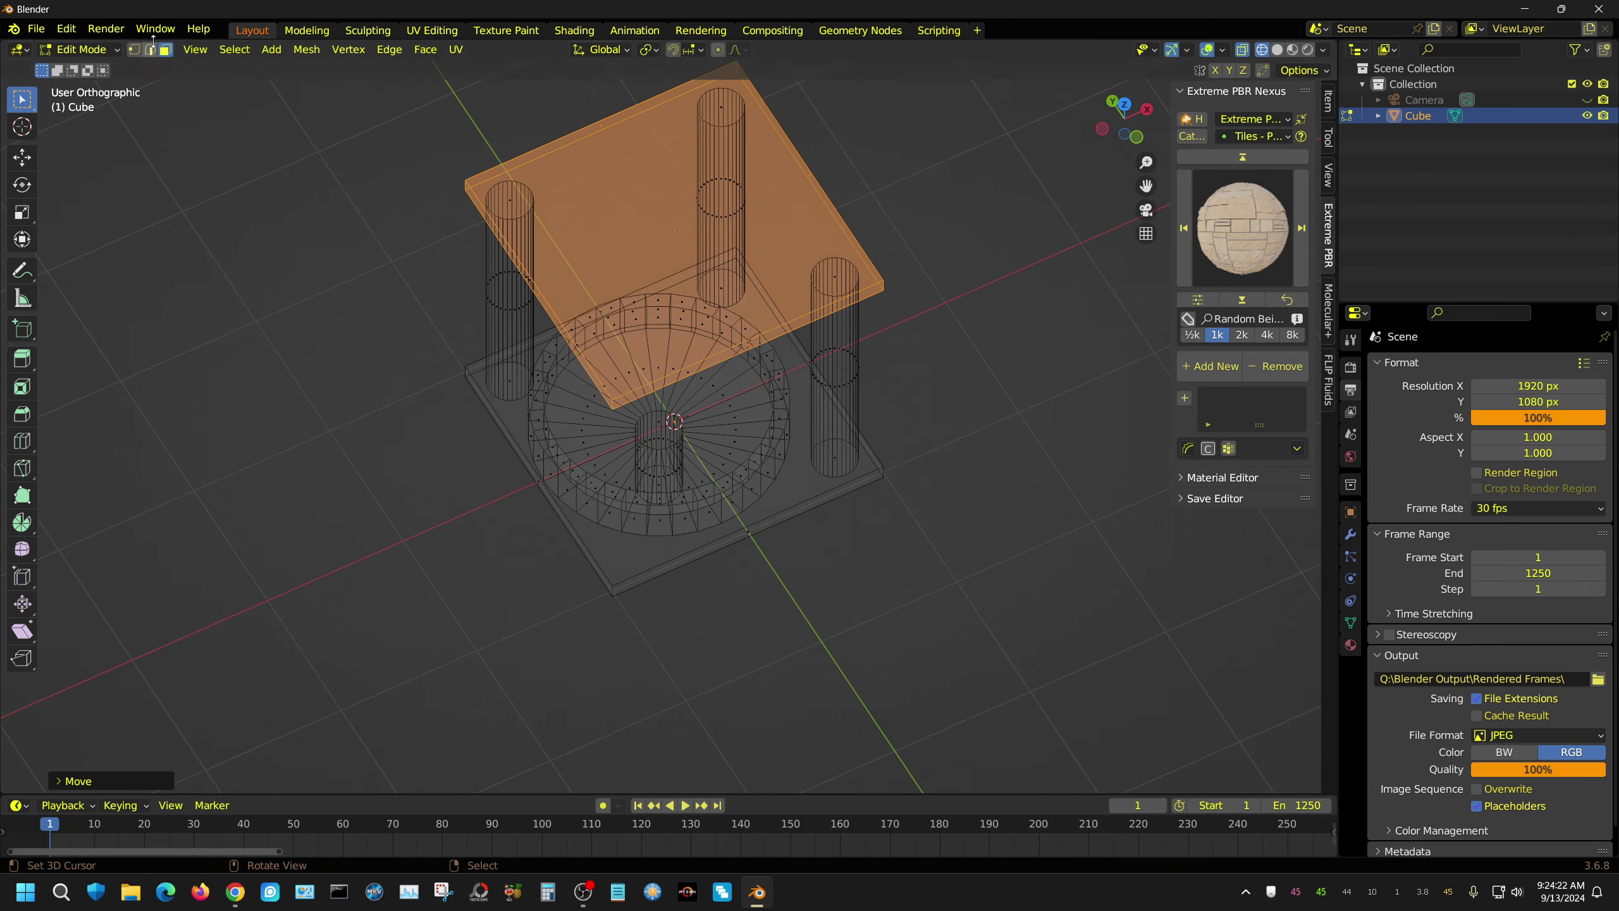
# - Add a loop cut across the top slab
pyautogui.moveTo(755, 338)
pyautogui.mouseDown()
pyautogui.moveTo(791, 329)
pyautogui.moveTo(794, 380)
pyautogui.mouseUp()
pyautogui.press('KP_7')
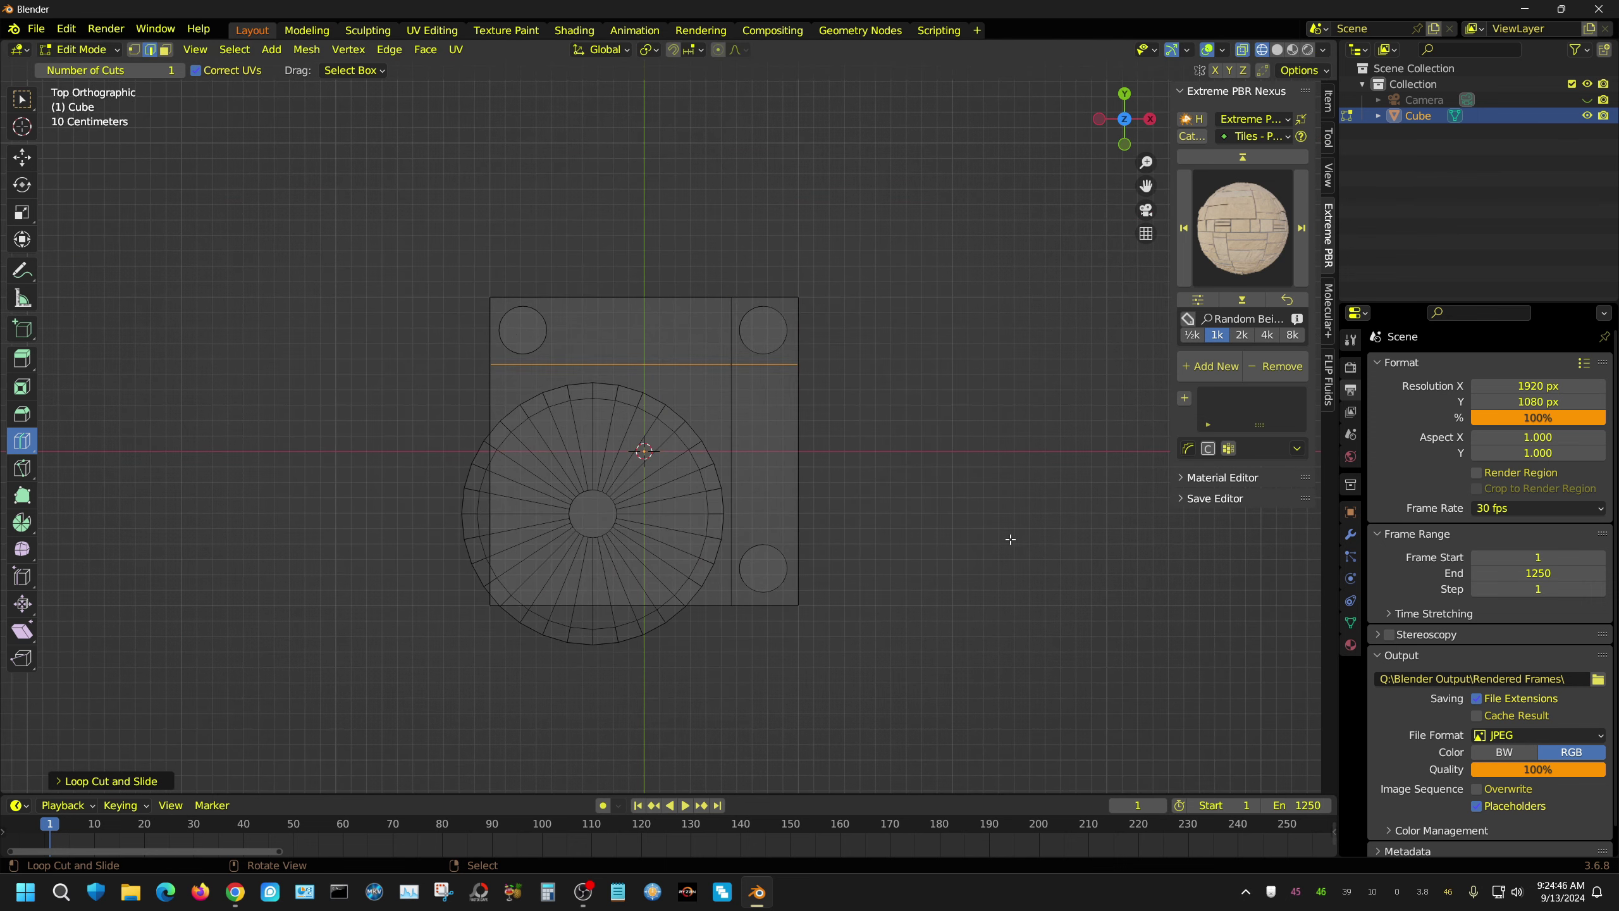
pyautogui.click(22, 99)
pyautogui.moveTo(656, 667)
pyautogui.mouseDown(button='middle')
pyautogui.moveTo(607, 390)
pyautogui.moveTo(903, 264)
pyautogui.mouseUp(button='middle')
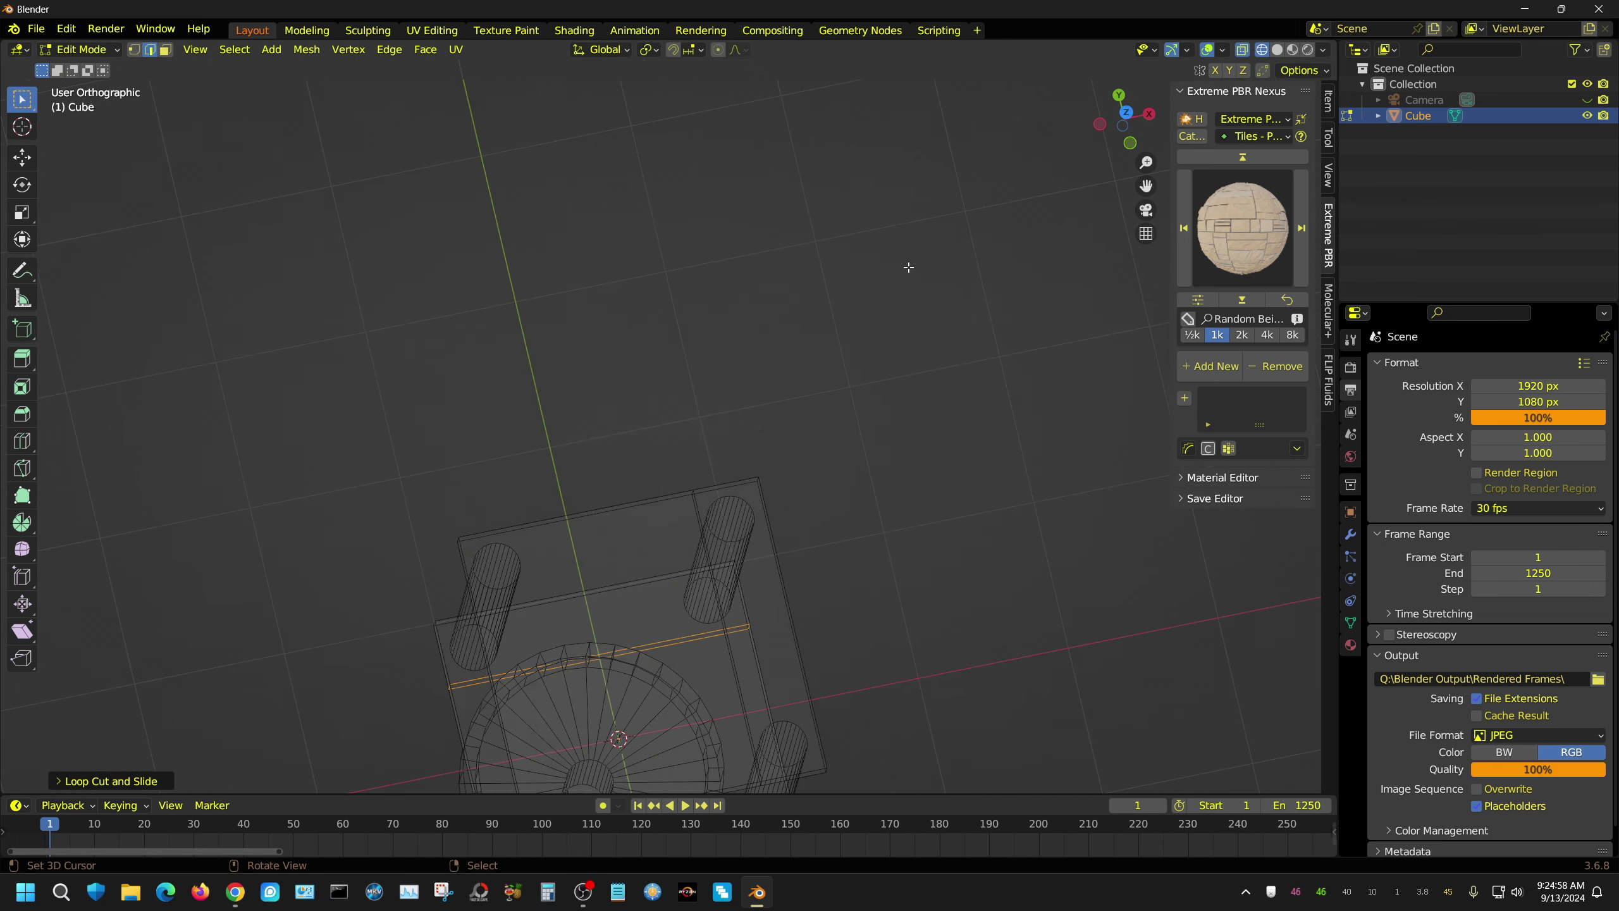
pyautogui.press('KP_7')
pyautogui.moveTo(197, 223); pyautogui.dragTo(37, 441, button='middle')
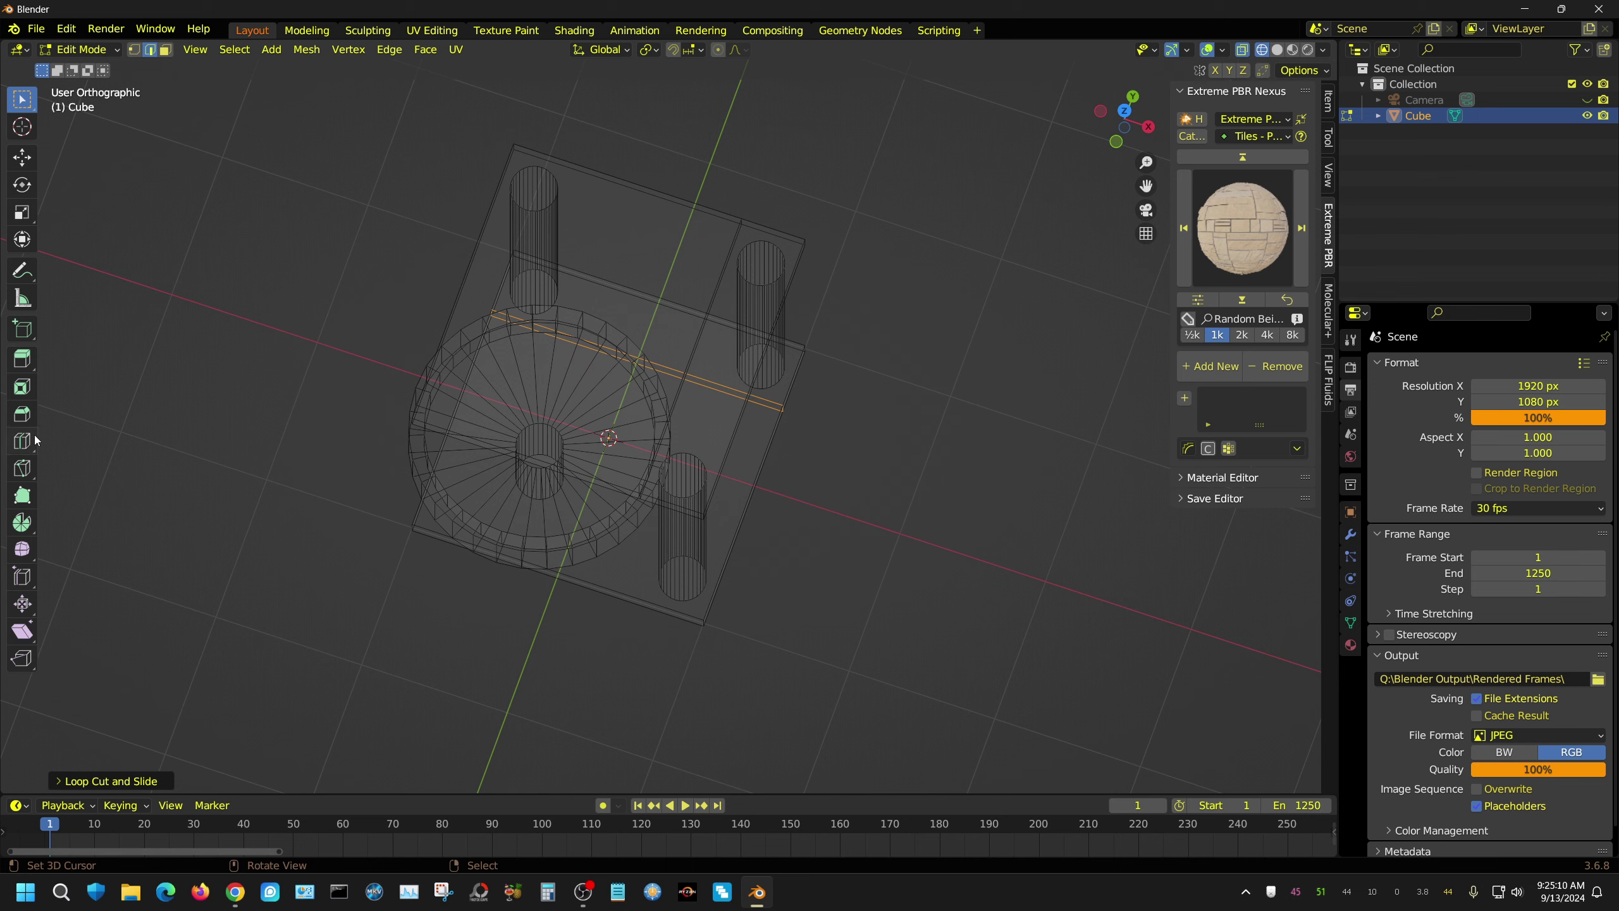
pyautogui.press('KP_7')
# - Slide the new edge loop along Y, then select the slab's larger face
pyautogui.press('g')
pyautogui.press('y')
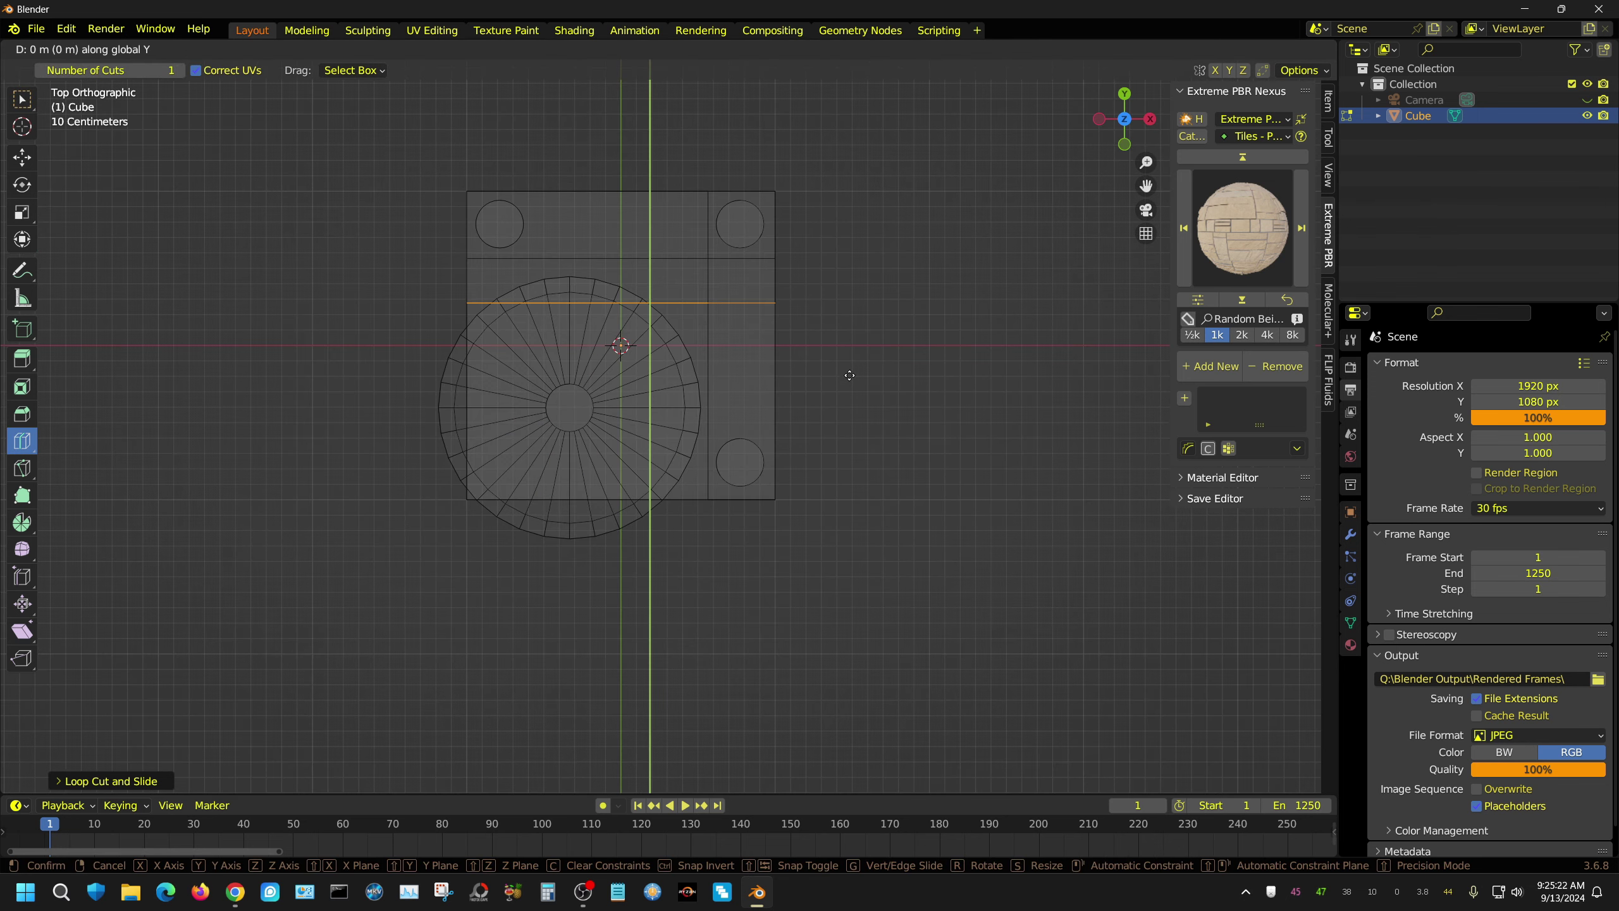
pyautogui.click(844, 351)
pyautogui.hotkey('shift', 'z')
pyautogui.moveTo(622, 344); pyautogui.dragTo(463, 321, button='middle')
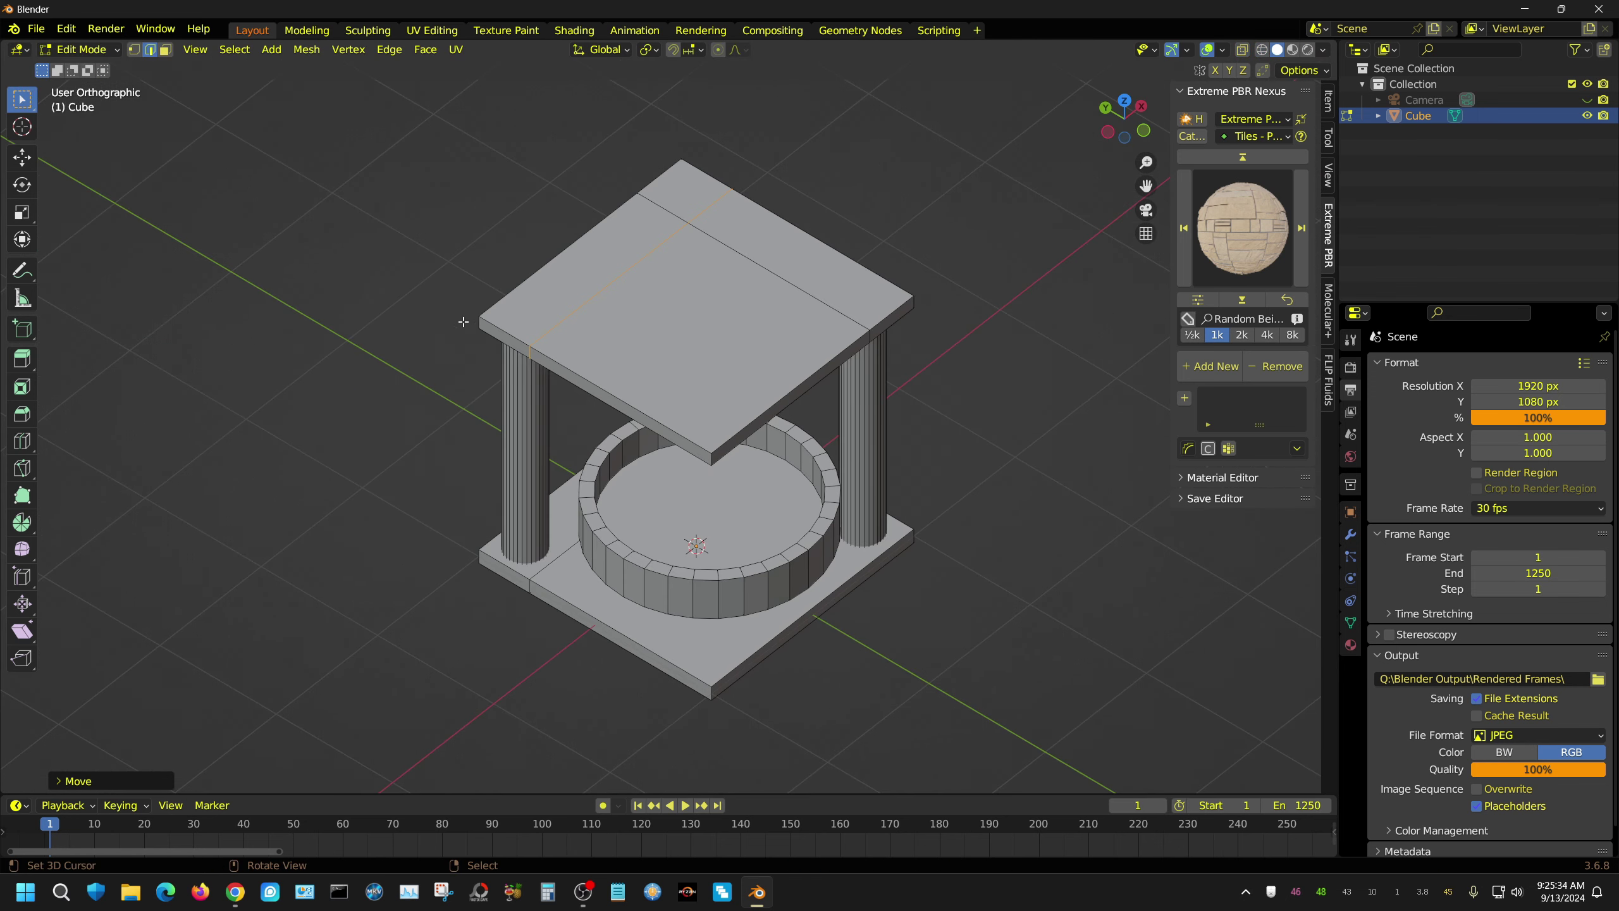
pyautogui.click(165, 50)
pyautogui.click(733, 287)
pyautogui.moveTo(733, 287); pyautogui.dragTo(828, 415, button='middle')
# - Delete the selected top-slab face and fill a triangular face across the opening
pyautogui.press('x')
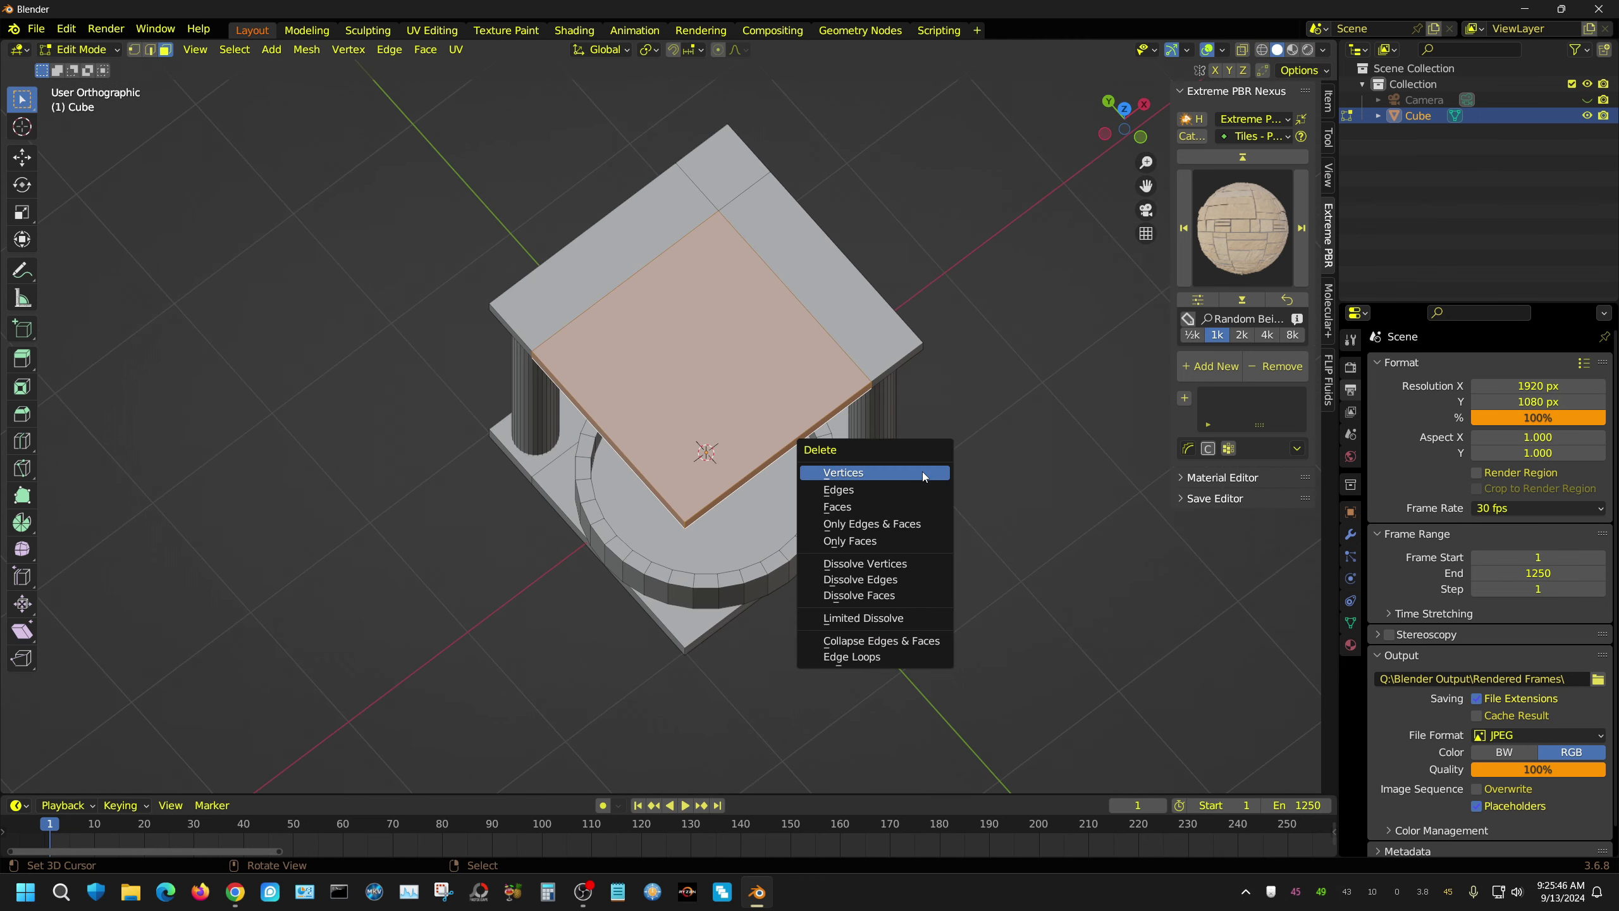
pyautogui.click(848, 517)
pyautogui.moveTo(848, 518)
pyautogui.mouseDown(button='middle')
pyautogui.moveTo(787, 307)
pyautogui.moveTo(897, 264)
pyautogui.mouseUp(button='middle')
pyautogui.scroll(3, 789, 345)
pyautogui.press('2')
pyautogui.click(789, 345)
pyautogui.press('f')
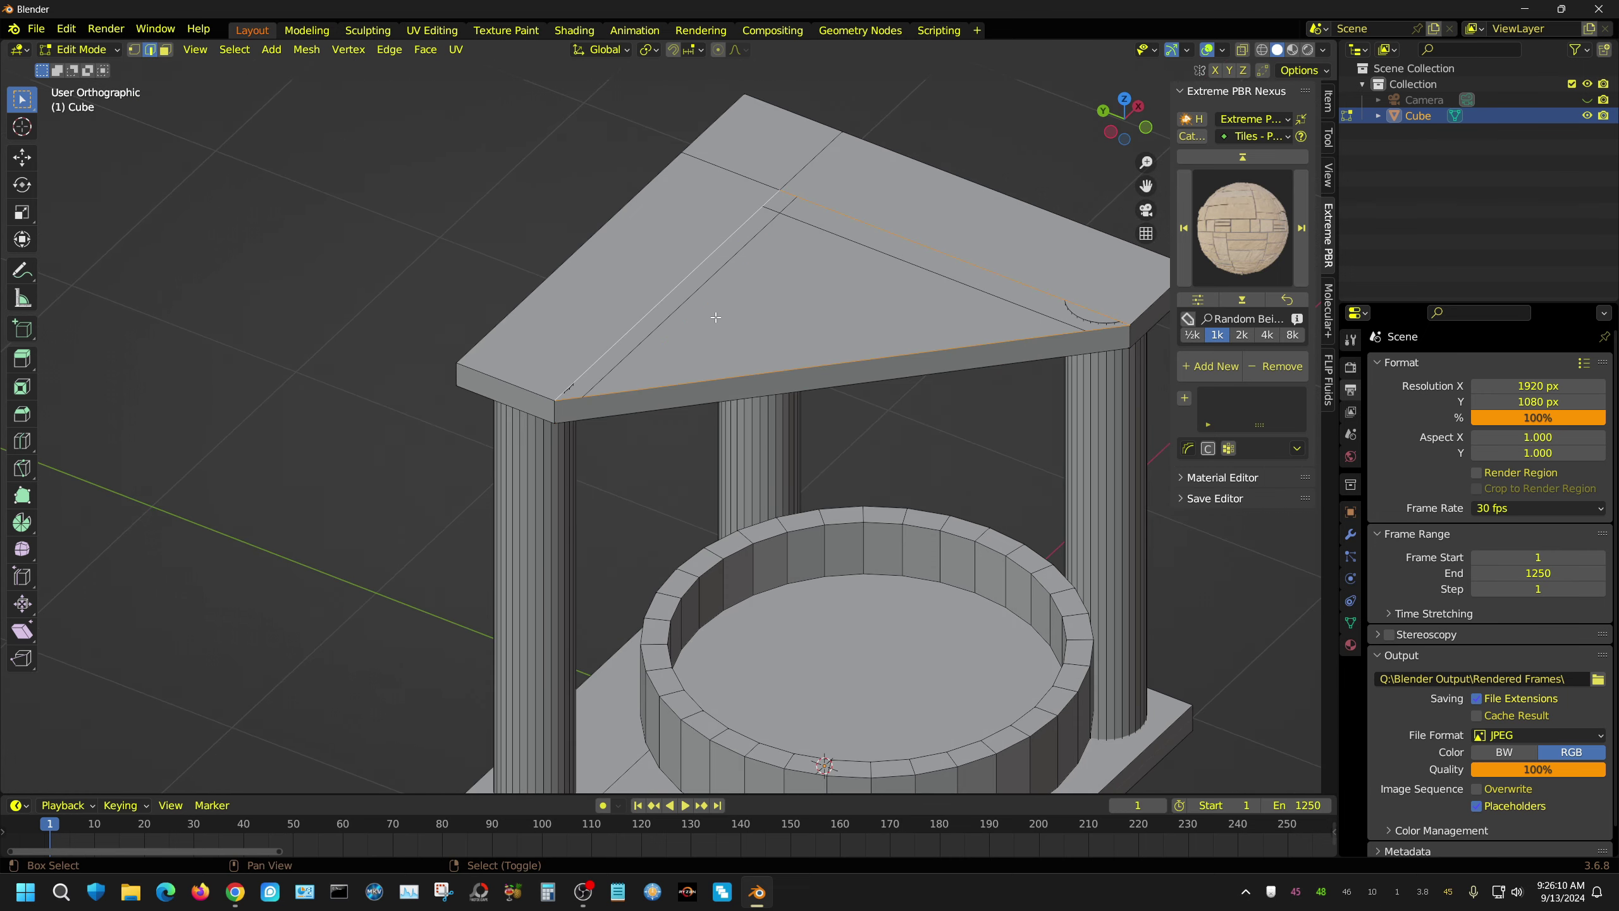
# - Select two column tops in X-ray view and raise them vertically
pyautogui.click(1261, 50)
pyautogui.click(535, 374)
pyautogui.keyDown('shift'); pyautogui.click(791, 183); pyautogui.keyUp('shift')
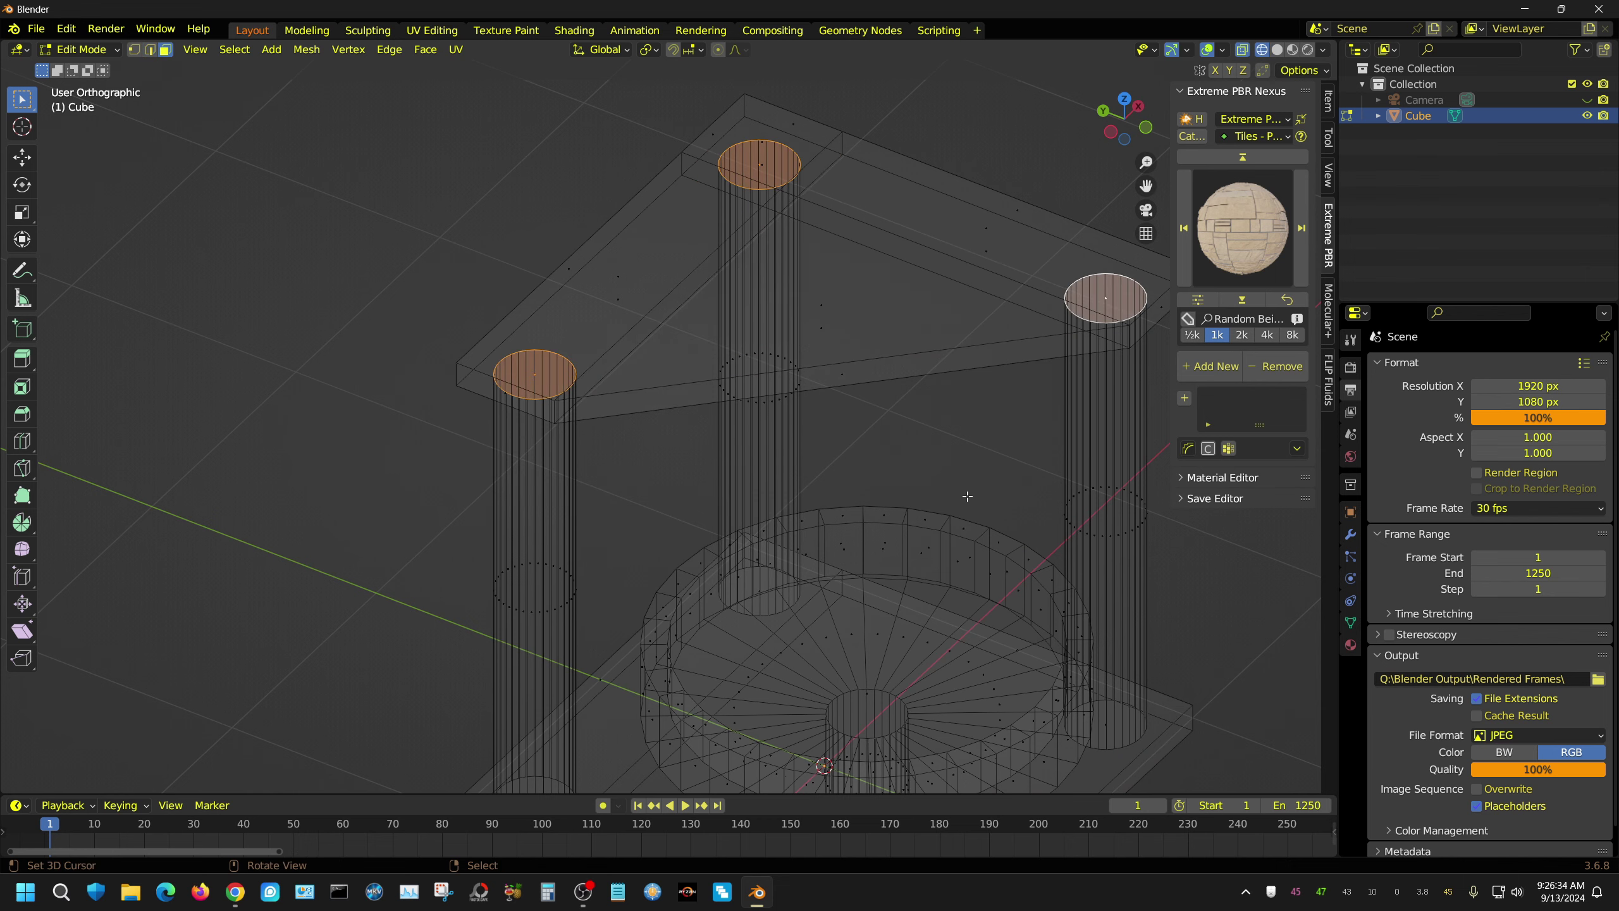
pyautogui.press('KP_1')
pyautogui.press('g')
pyautogui.press('z')
pyautogui.click(1013, 622)
# - Add the left and right column tops to the selection and extrude them in place
pyautogui.moveTo(1013, 622); pyautogui.dragTo(535, 347, button='middle')
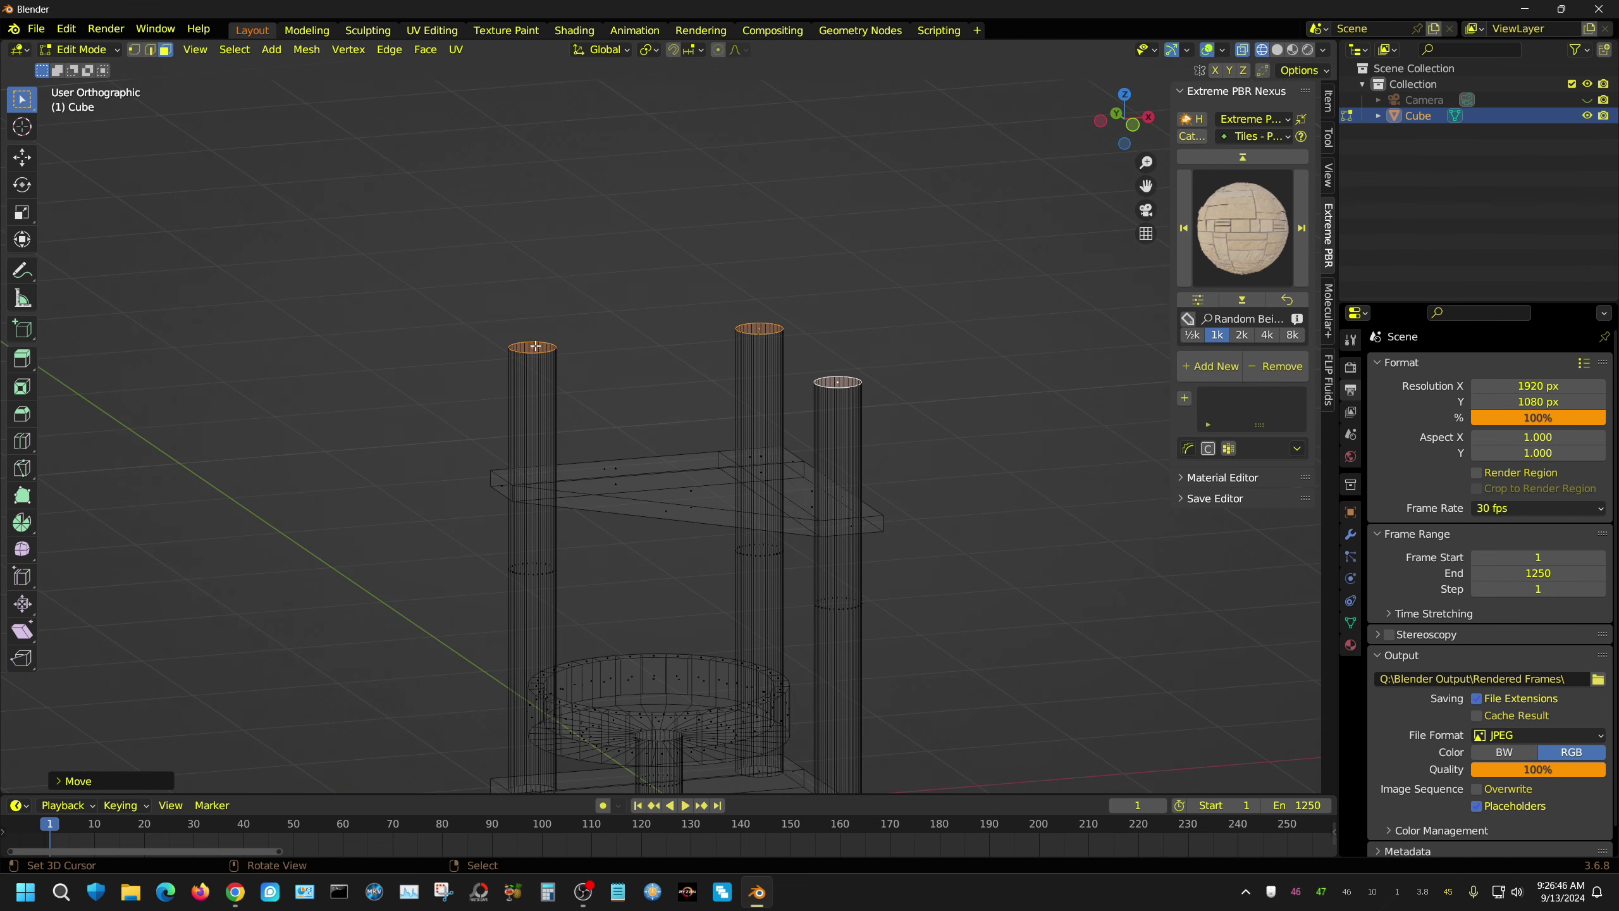
pyautogui.press('KP_1')
pyautogui.moveTo(939, 518); pyautogui.dragTo(956, 446, button='middle')
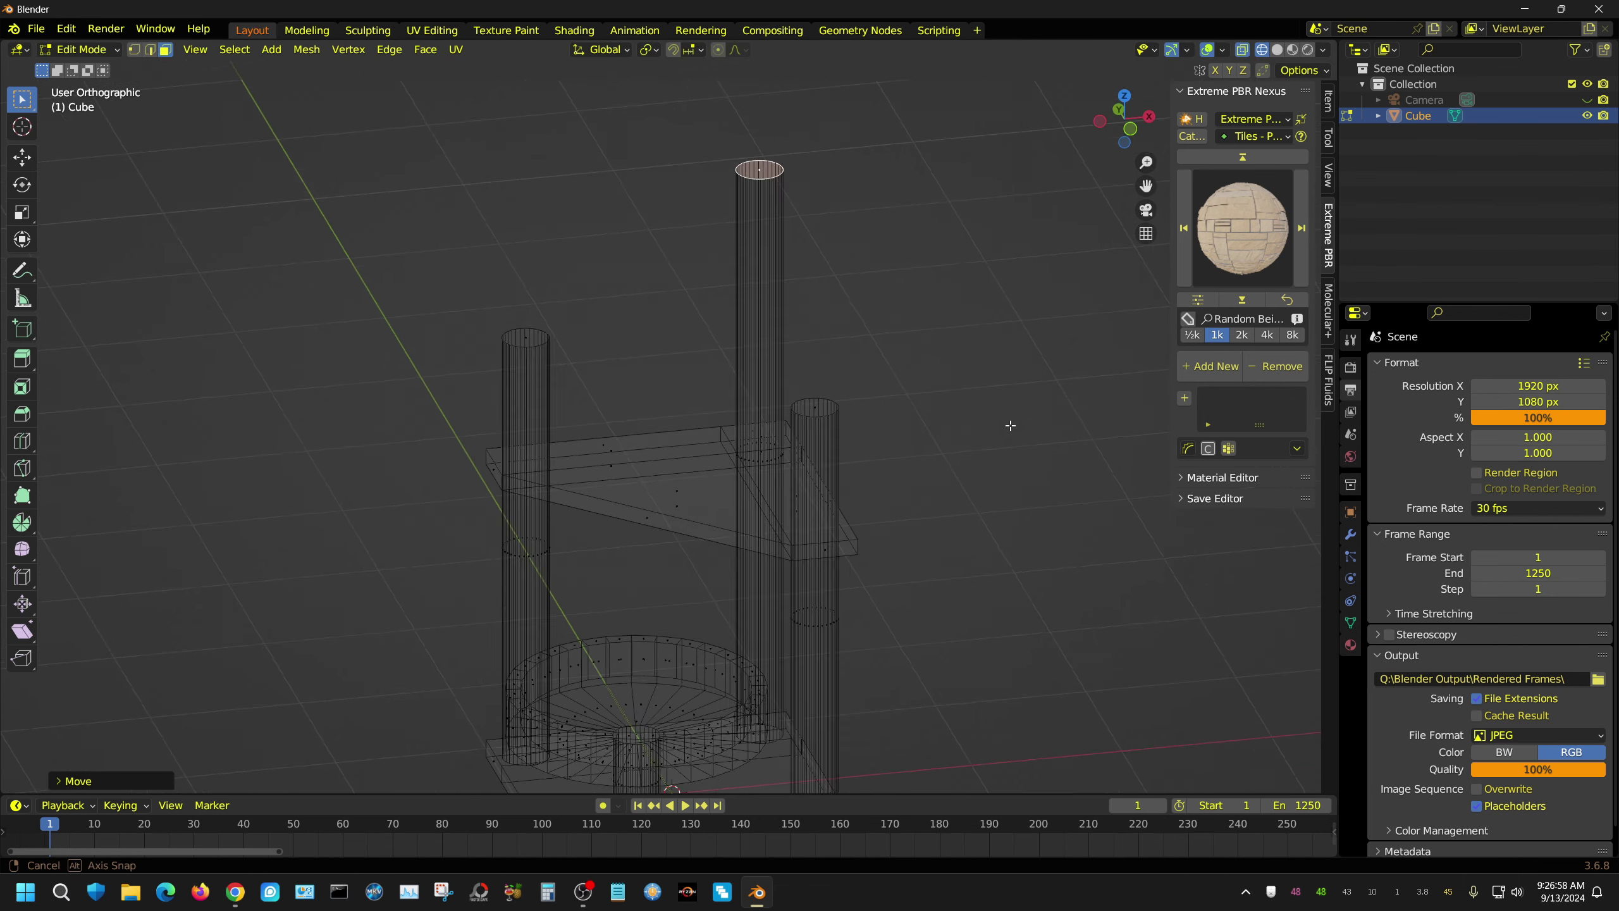
pyautogui.keyDown('shift'); pyautogui.click(532, 332); pyautogui.keyUp('shift')
pyautogui.keyDown('shift'); pyautogui.click(831, 416); pyautogui.keyUp('shift')
pyautogui.press('KP_1')
pyautogui.press('e')
pyautogui.rightClick(991, 400)
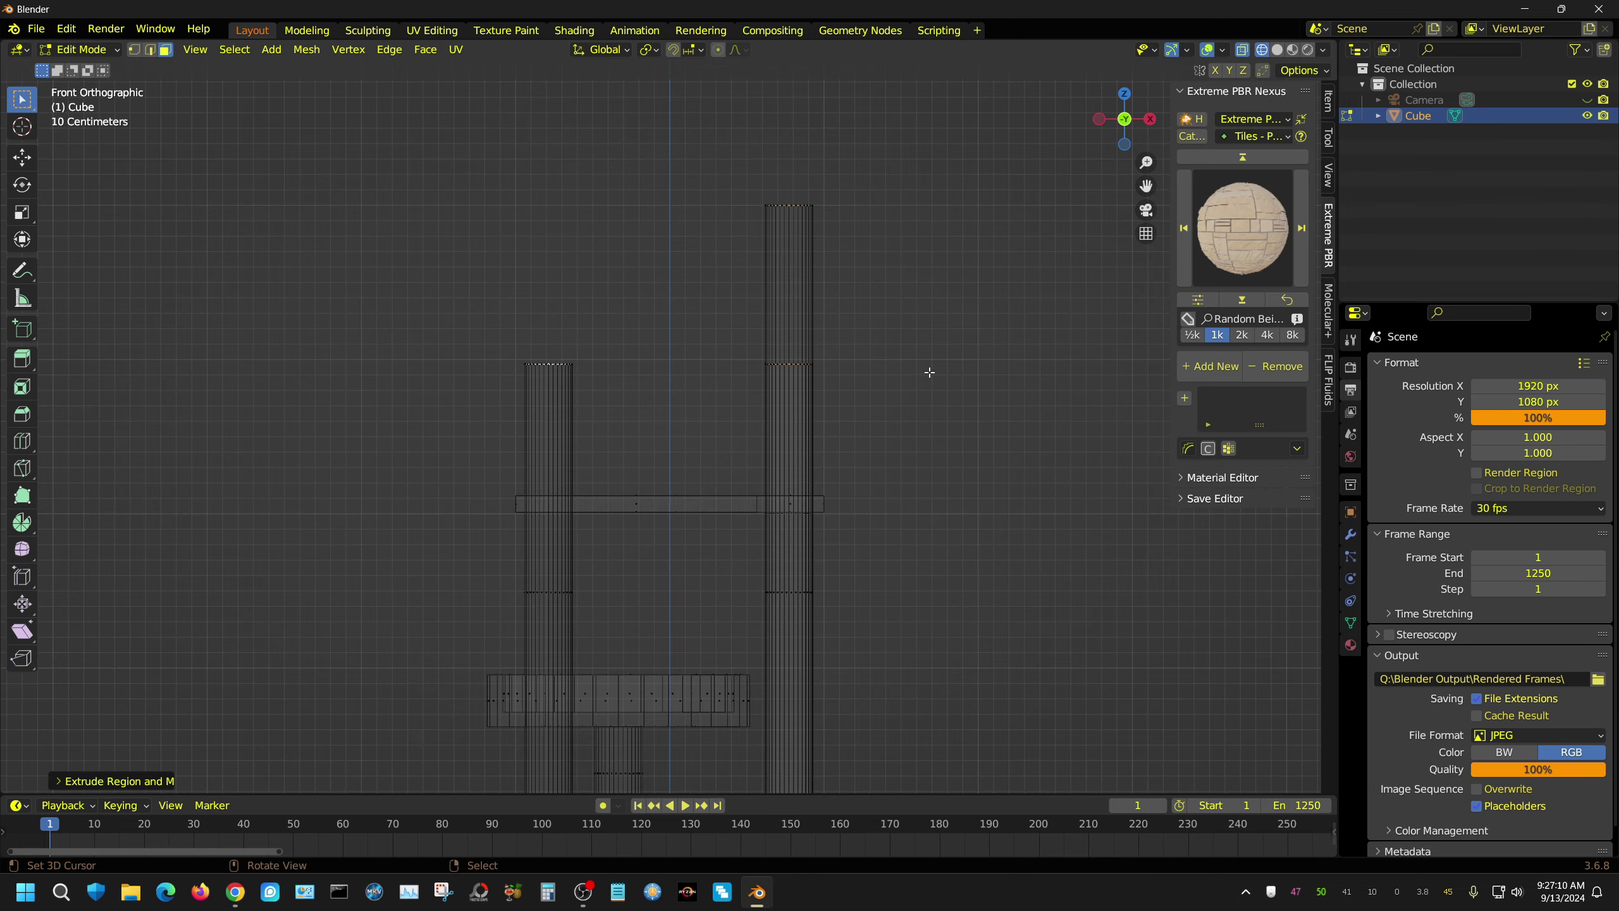
# - Set the pivot to individual origins and enlarge the three tops into wide round platforms
pyautogui.click(649, 50)
pyautogui.click(695, 103)
pyautogui.press('s')
pyautogui.click(505, 753)
pyautogui.moveTo(505, 753); pyautogui.dragTo(463, 560, button='middle')
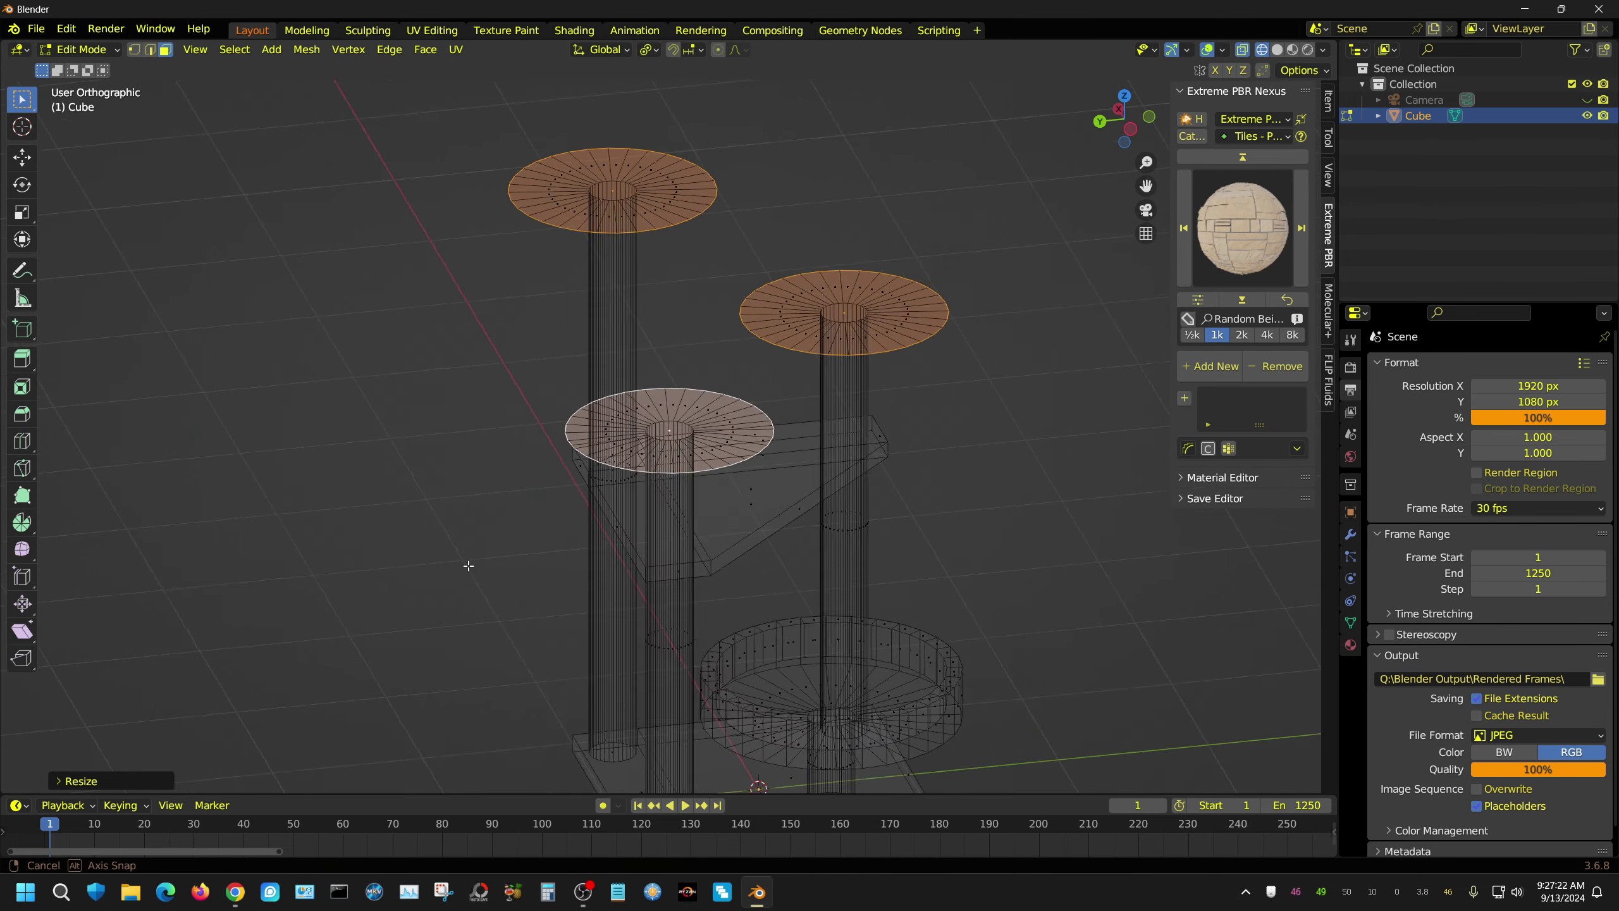
pyautogui.press('KP_7')
pyautogui.press('s')
pyautogui.click(1052, 690)
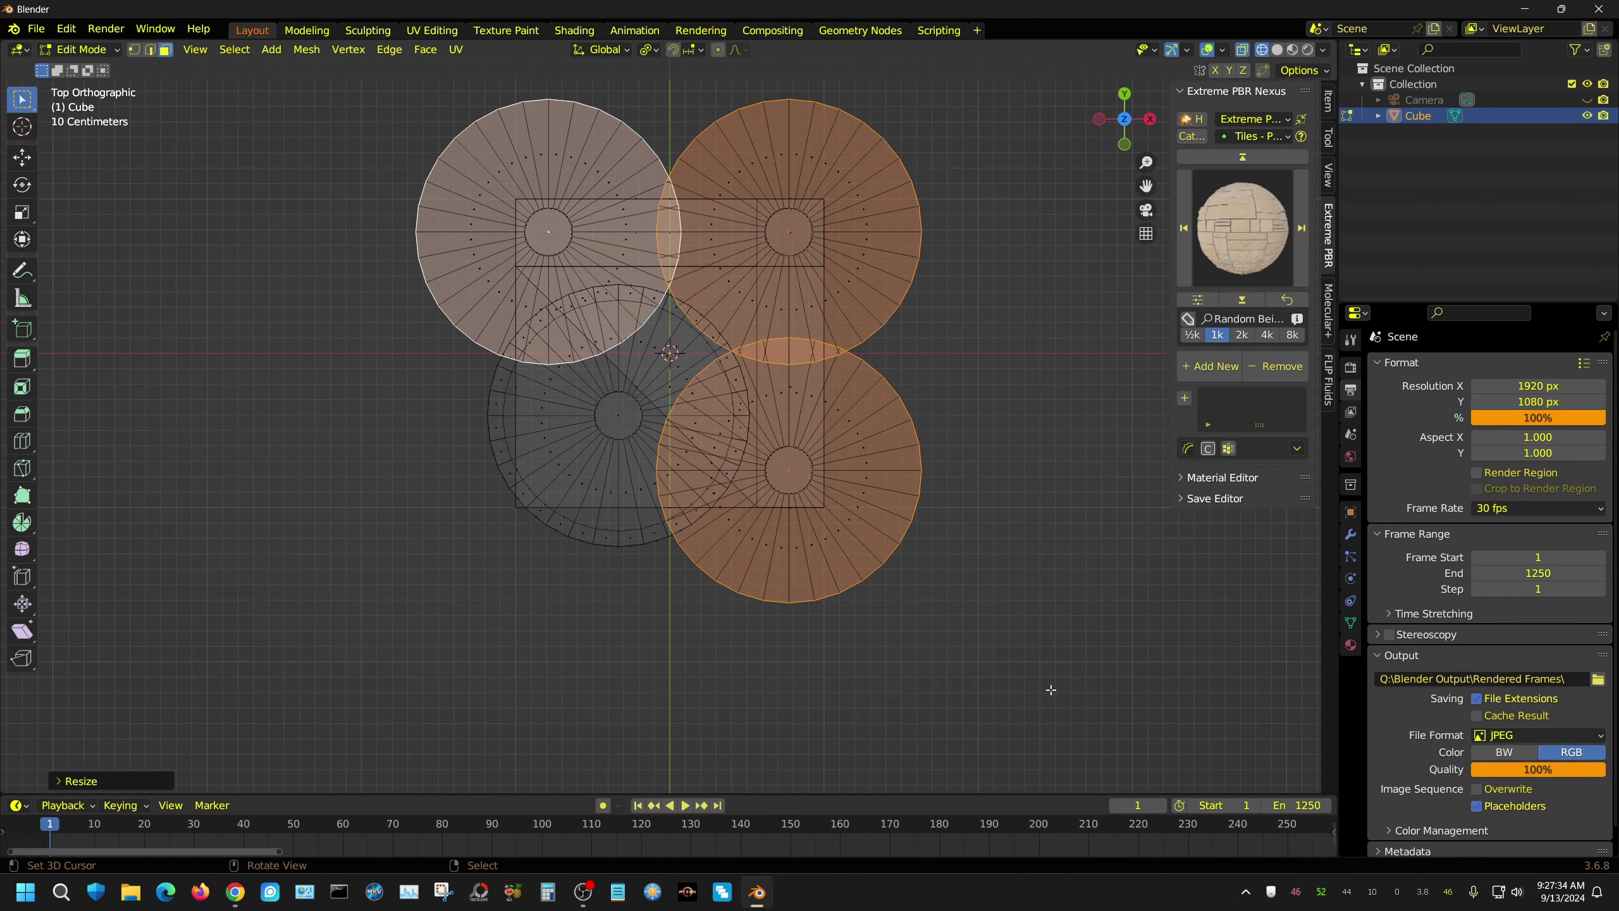
# - Extrude, inset and extrude the circular tops again to hollow them into cups
pyautogui.moveTo(1032, 680); pyautogui.dragTo(994, 612, button='middle')
pyautogui.press('e')
pyautogui.click(965, 553)
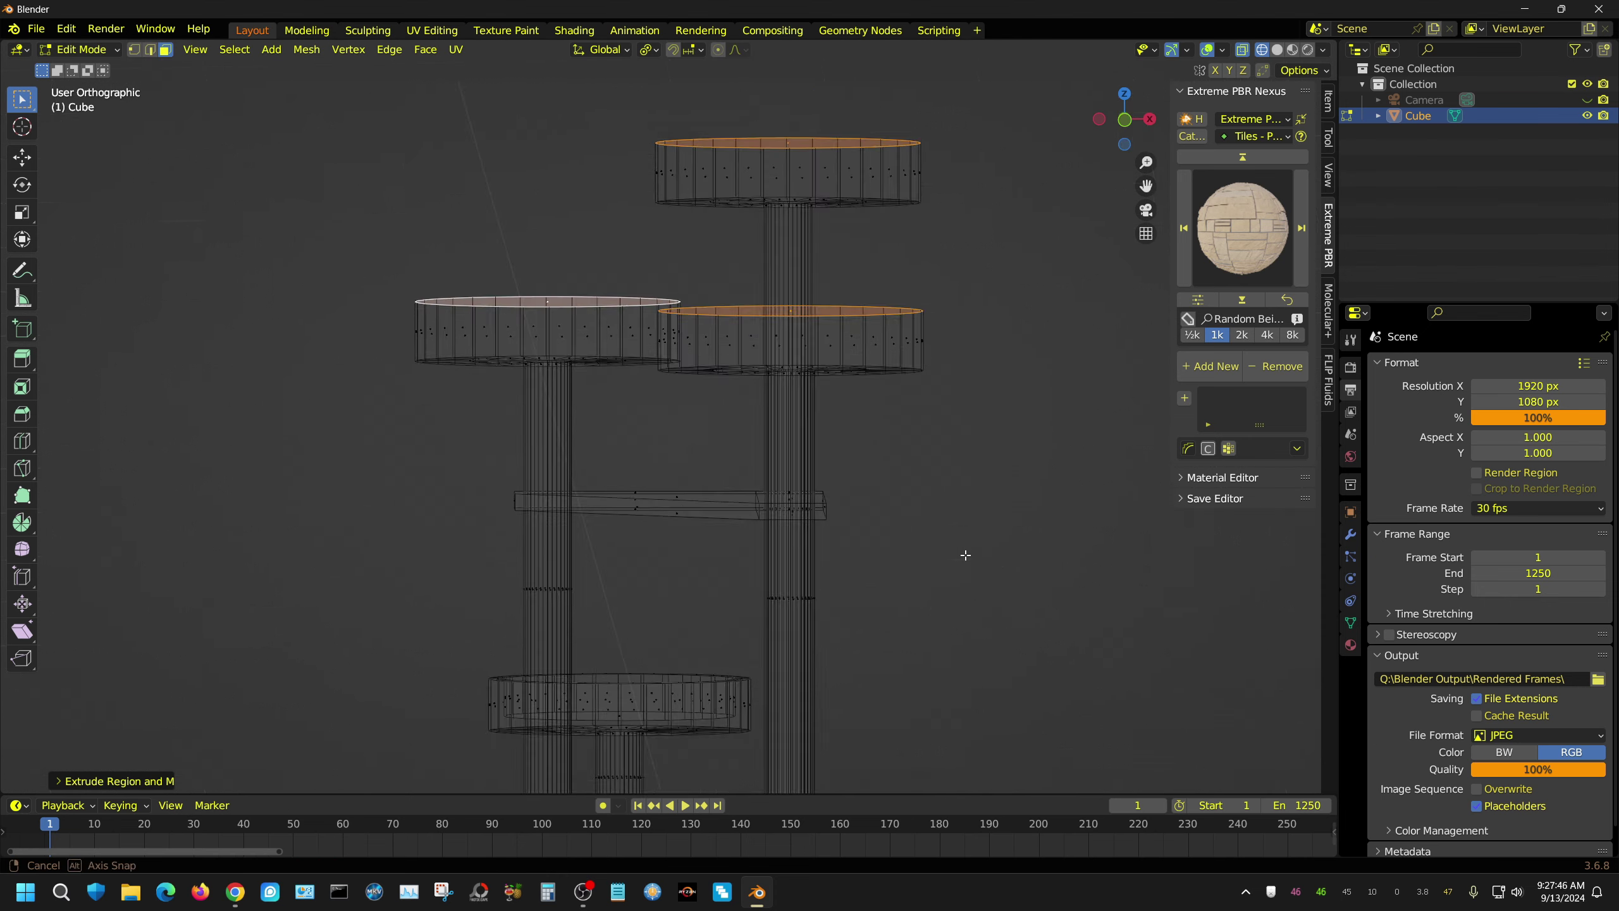
pyautogui.press('i')
pyautogui.click(969, 576)
pyautogui.press('KP_1')
pyautogui.press('e')
pyautogui.click(997, 514)
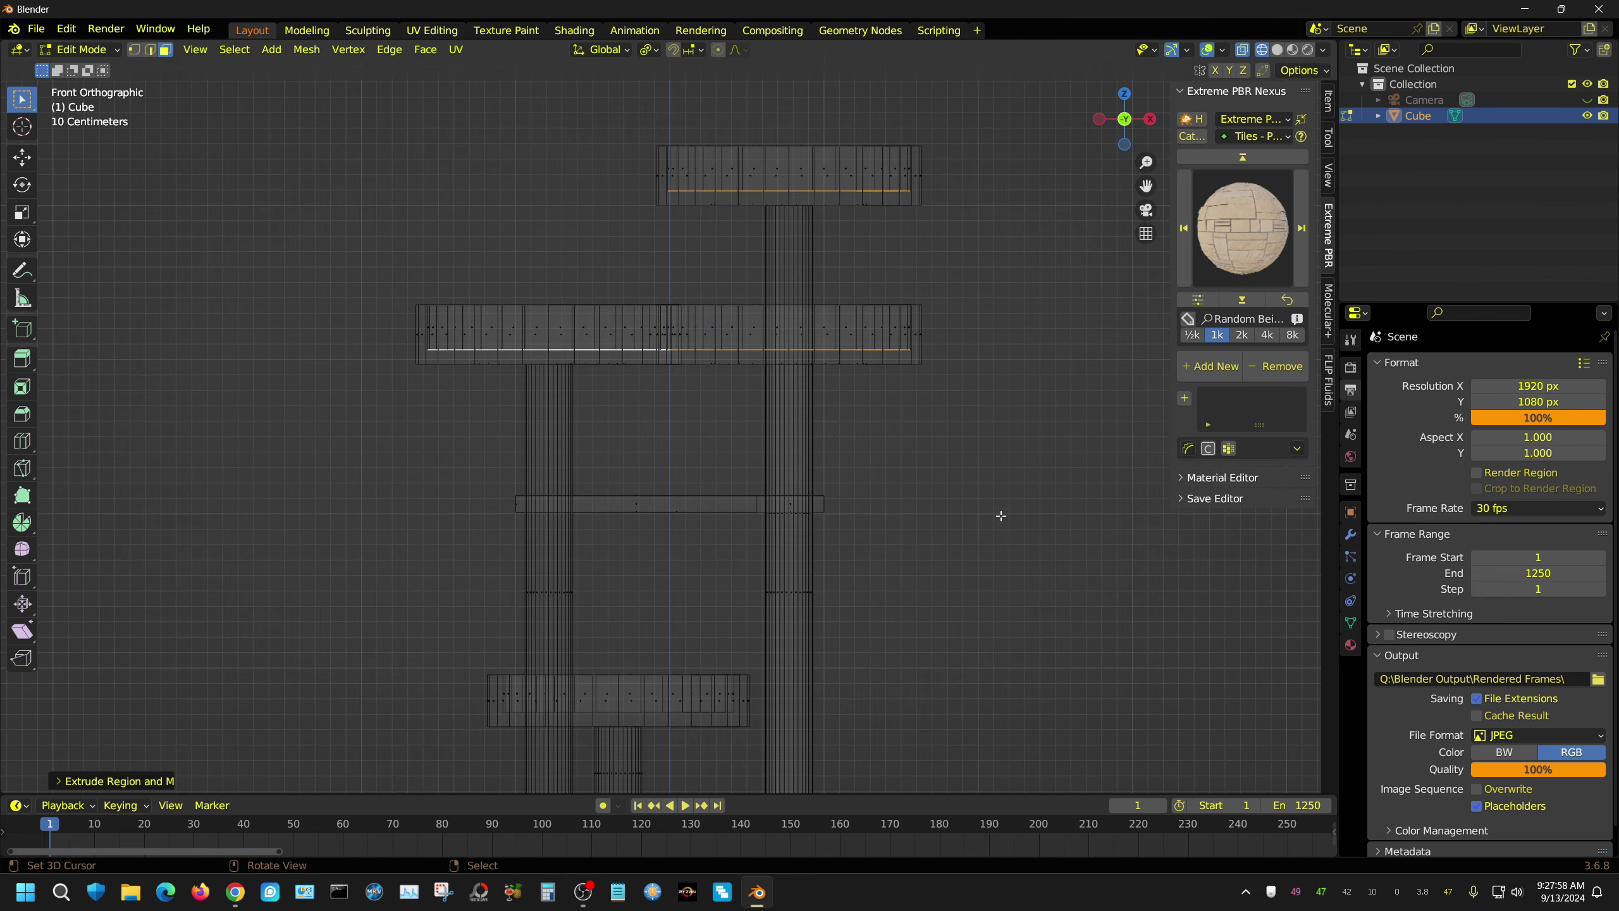
# - In solid shading, add the bottom cup's top and bevel the cup rims
pyautogui.moveTo(998, 514); pyautogui.dragTo(936, 553, button='middle')
pyautogui.hotkey('shift', 'z')
pyautogui.scroll(2, 933, 447)
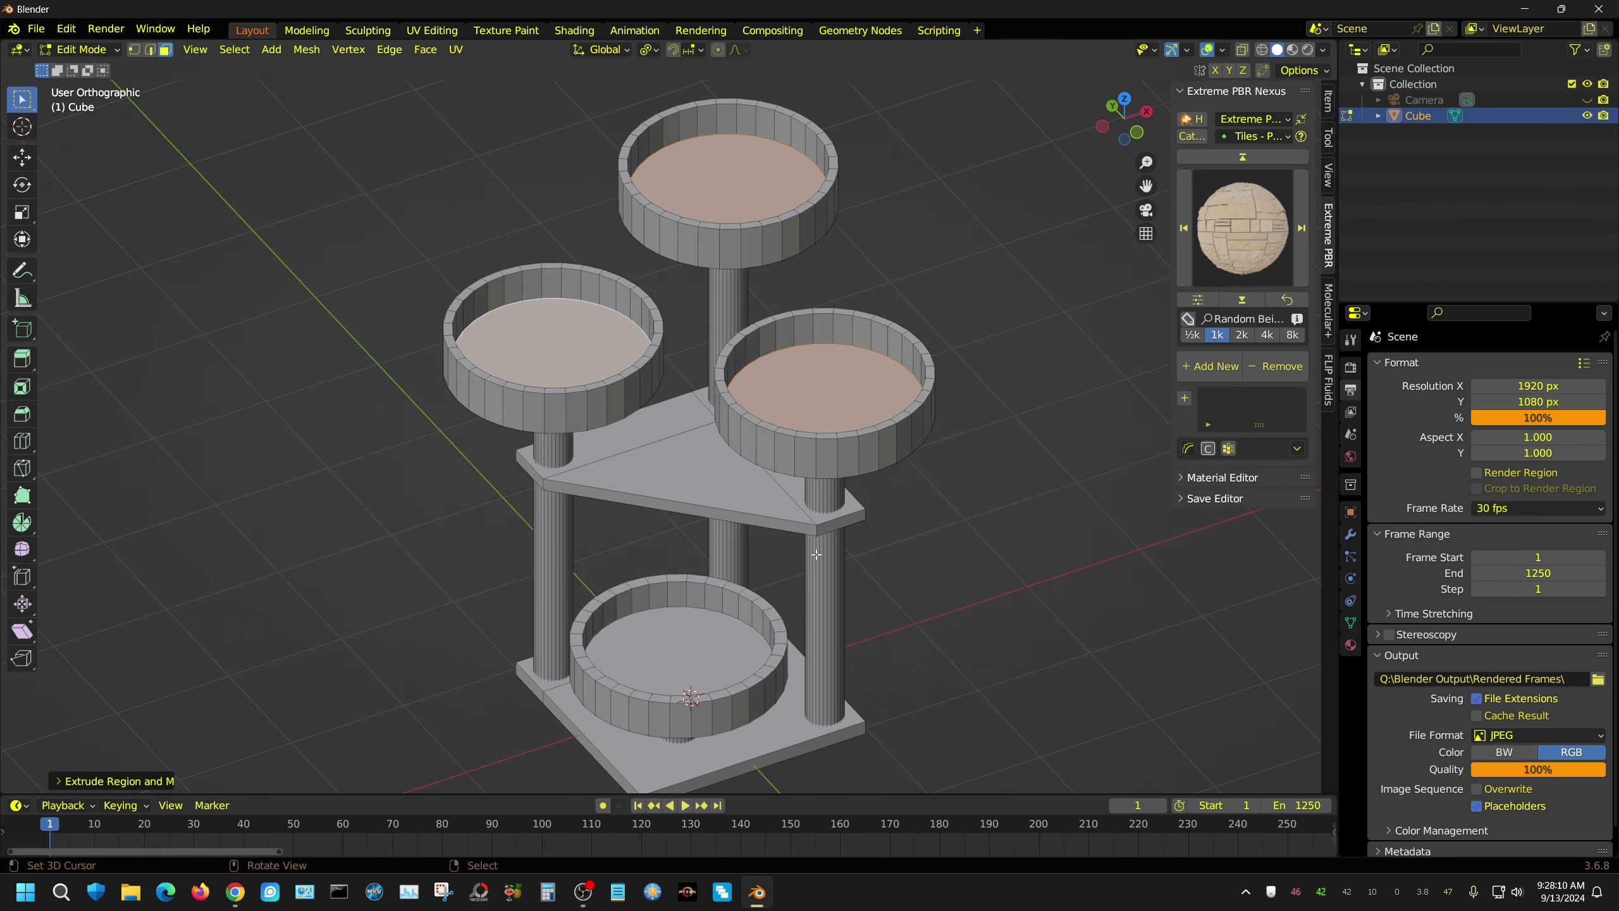
pyautogui.keyDown('shift'); pyautogui.click(679, 651); pyautogui.keyUp('shift')
pyautogui.hotkey('ctrl', 'b')
pyautogui.click(667, 432)
# - Select an outer rim edge loop, then orbit to check the base, bottom cup and whole stand
pyautogui.scroll(3, 667, 432)
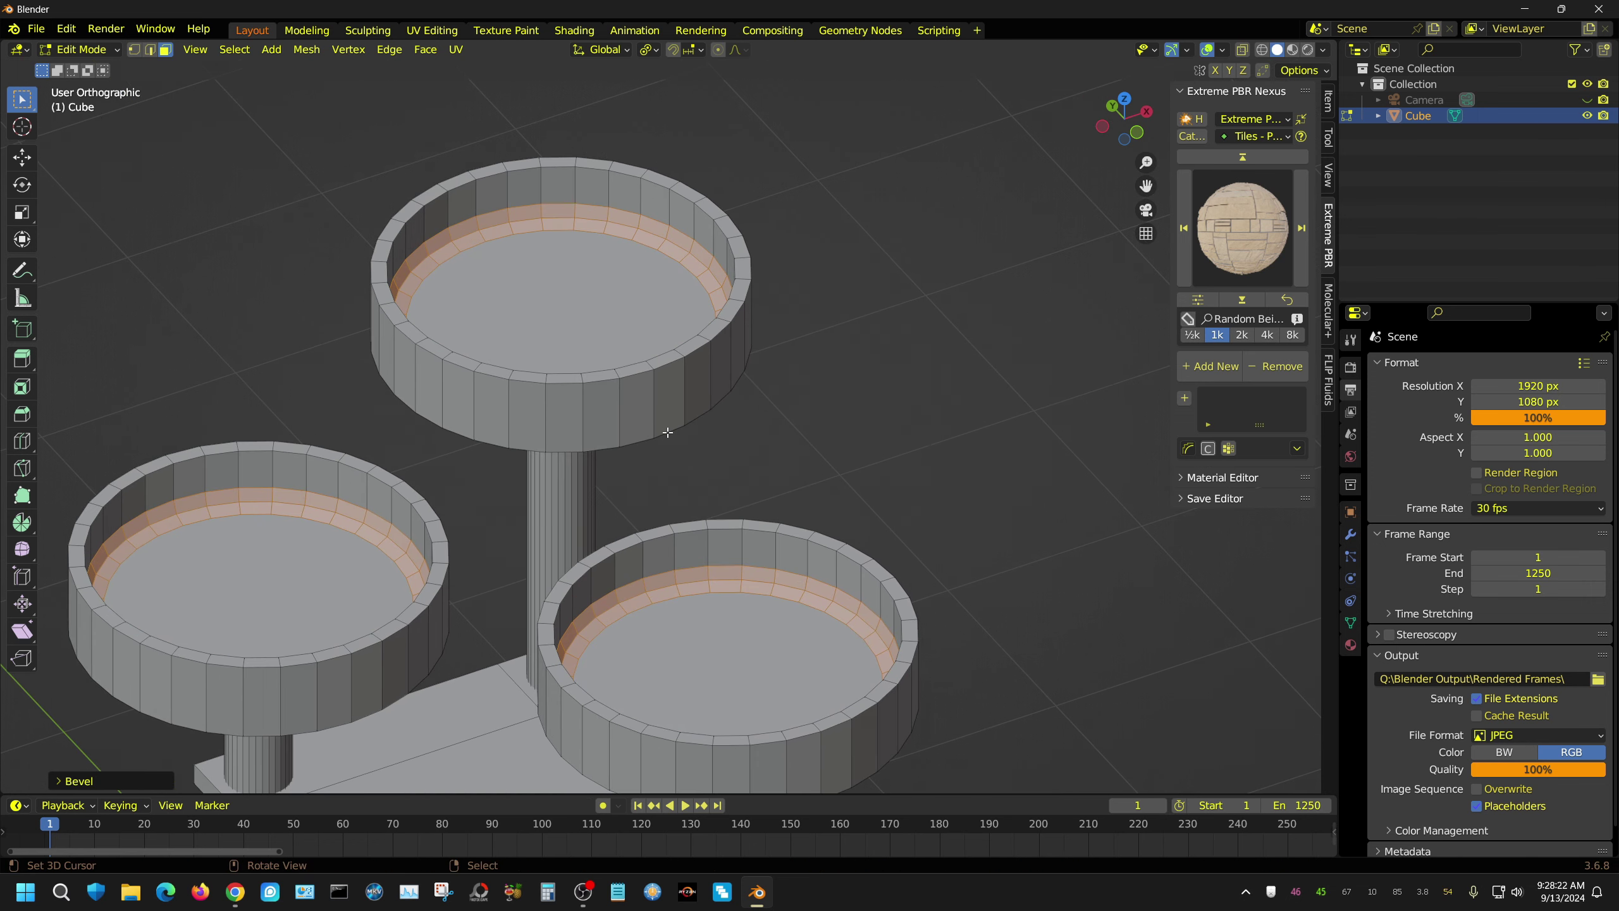
pyautogui.press('2')
pyautogui.click(629, 436)
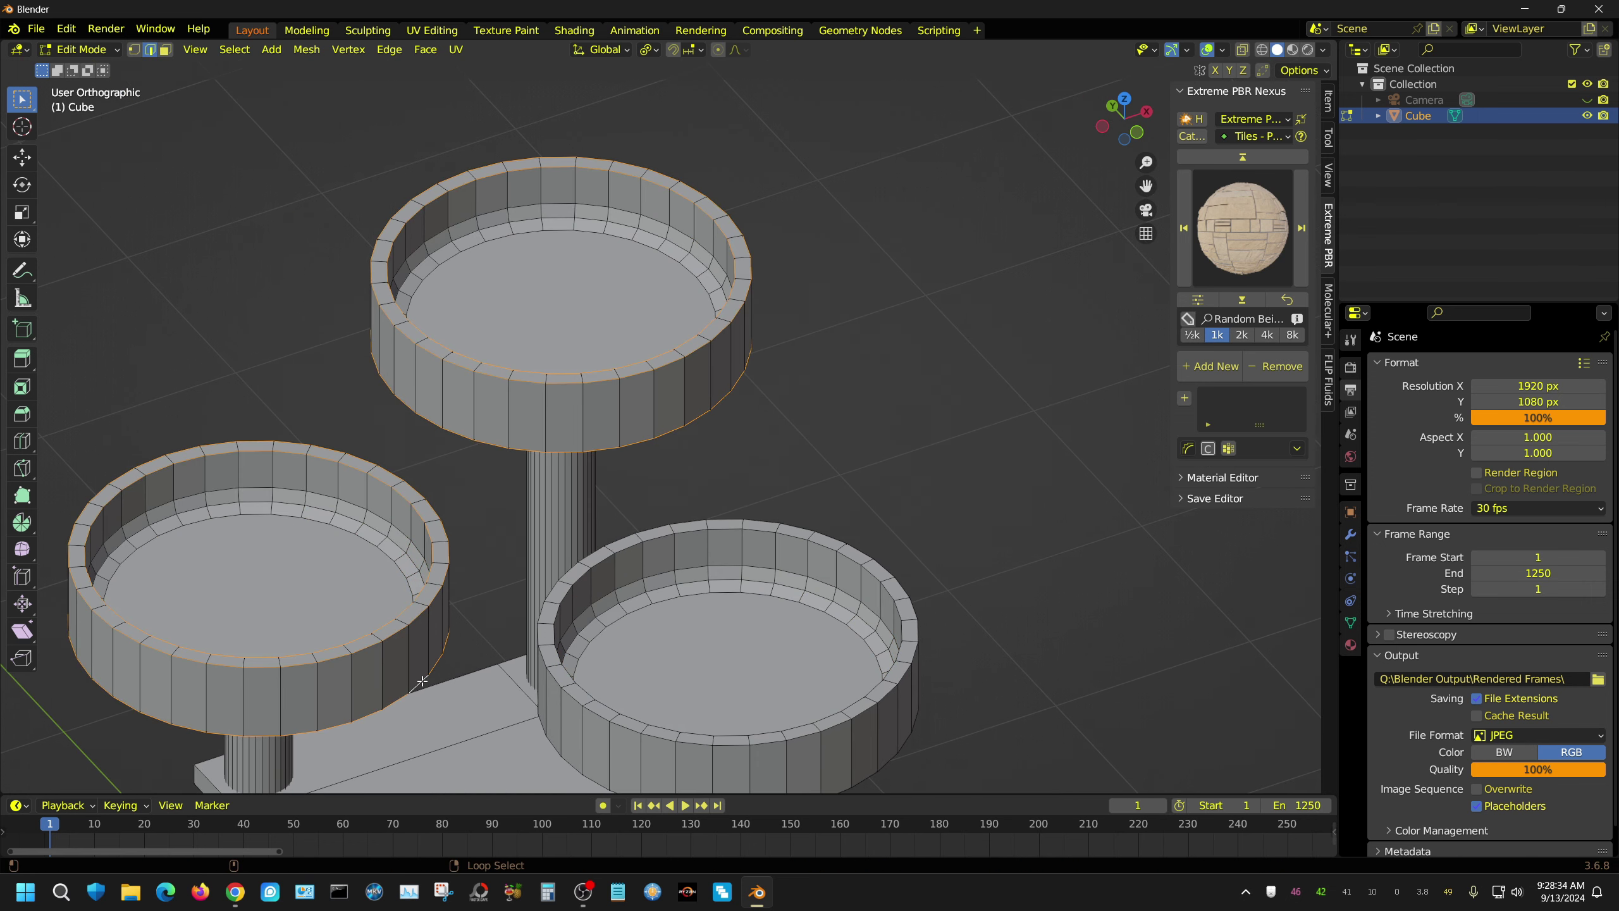
pyautogui.keyDown('shift'); pyautogui.moveTo(551, 614); pyautogui.dragTo(972, 386, button='middle'); pyautogui.keyUp('shift')
pyautogui.keyDown('shift'); pyautogui.scroll(-5, 834, 463); pyautogui.keyUp('shift')
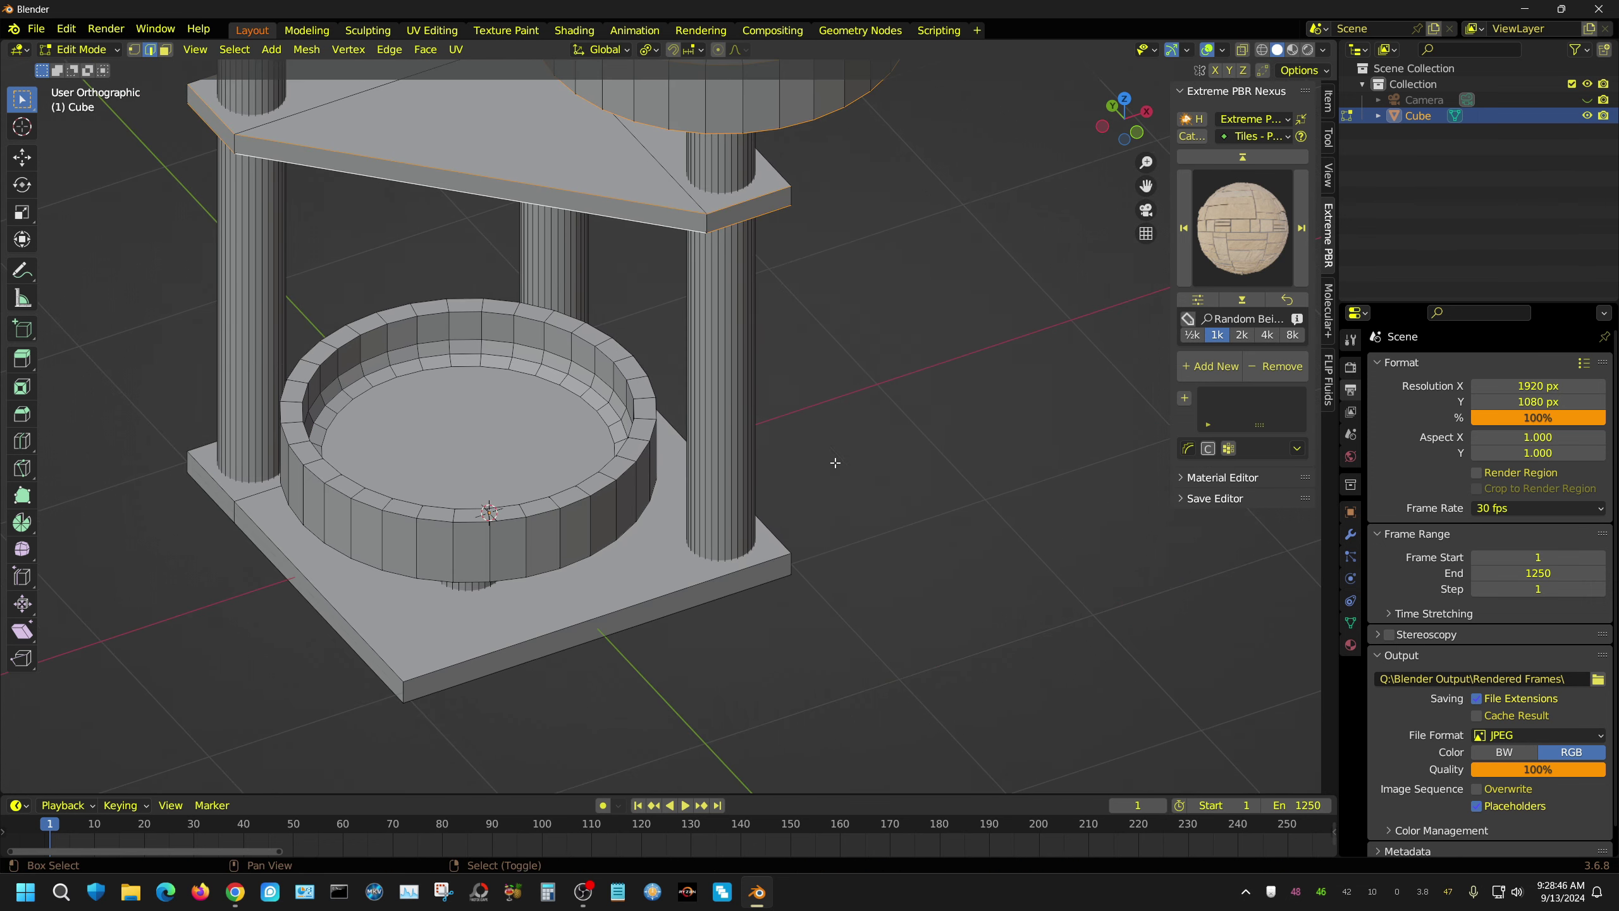
pyautogui.moveTo(778, 541); pyautogui.dragTo(902, 561, button='middle')
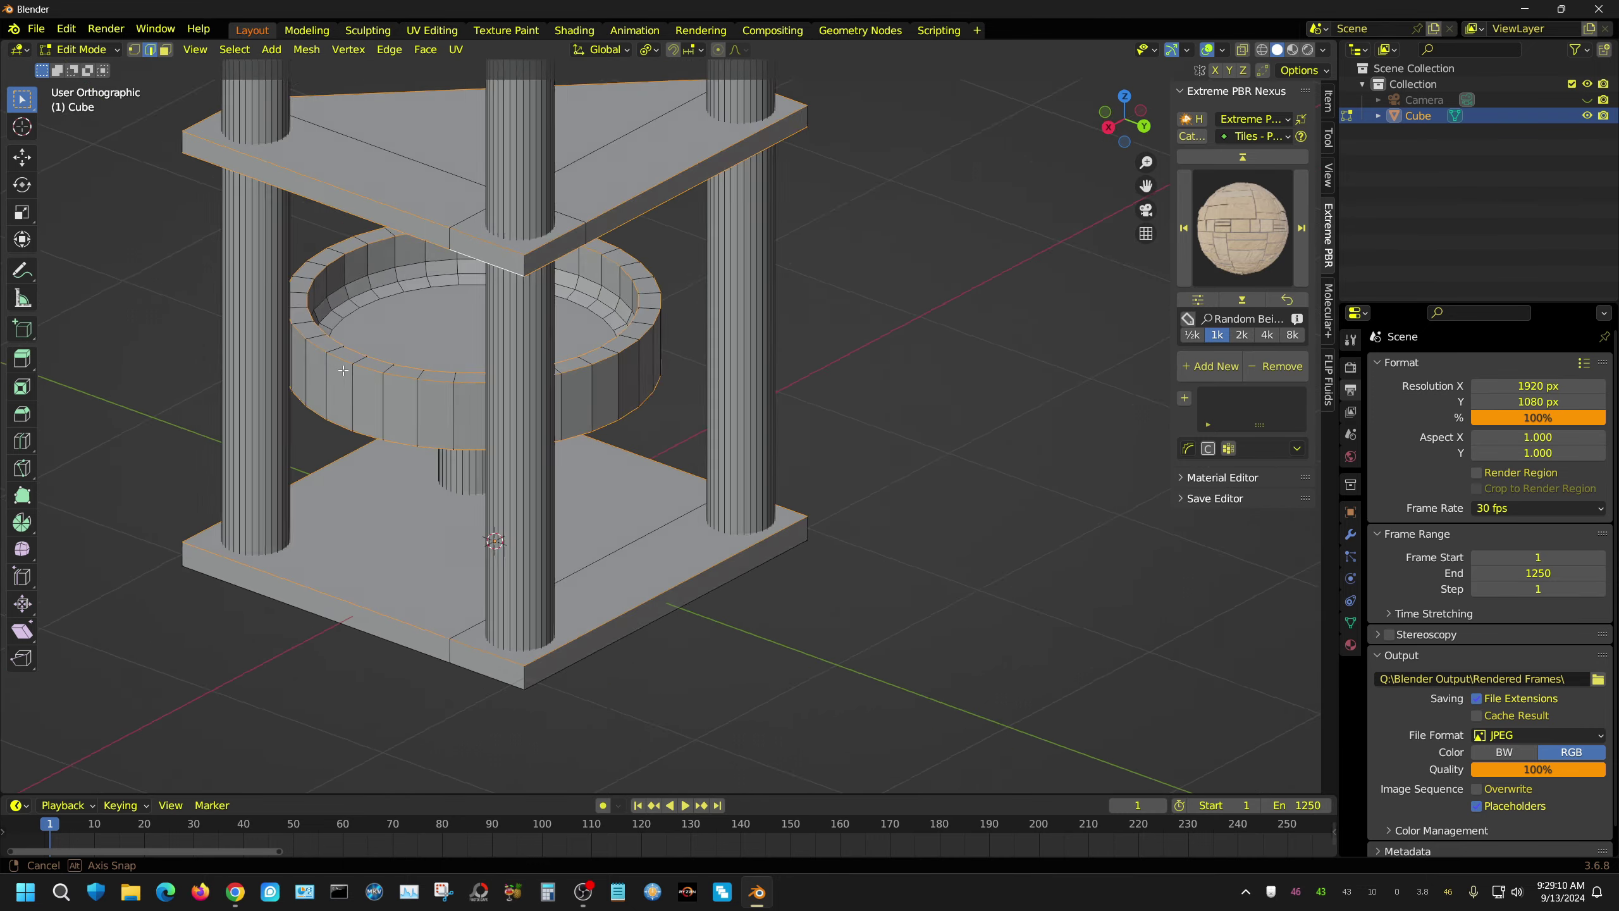
pyautogui.moveTo(460, 254); pyautogui.dragTo(866, 502, button='middle')
pyautogui.scroll(2, 866, 502)
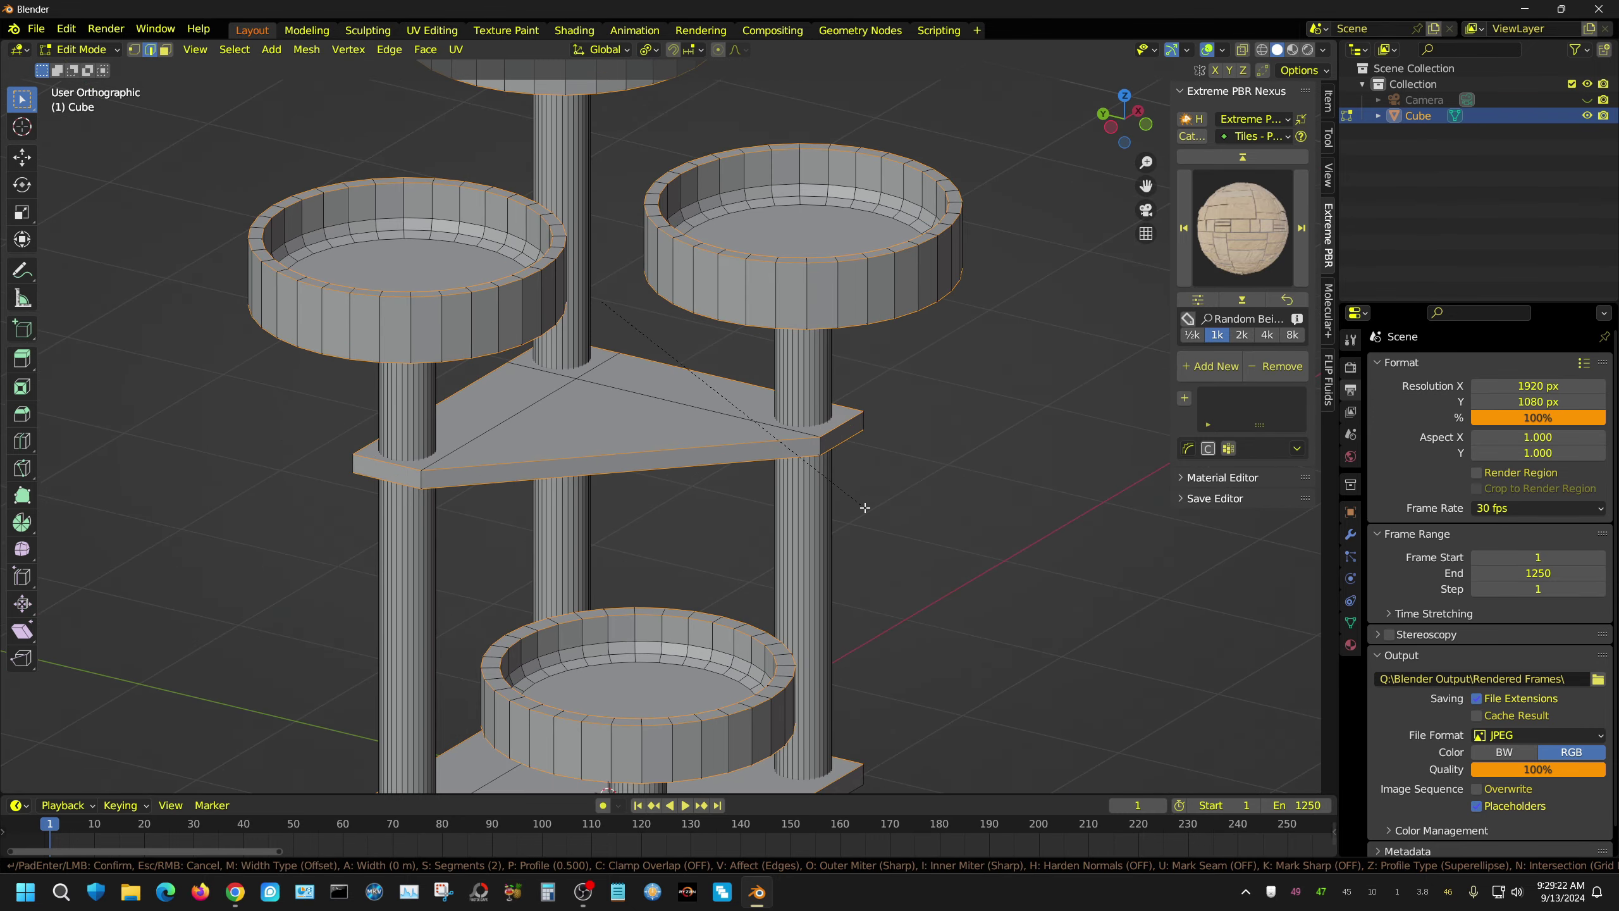
pyautogui.scroll(-3, 892, 526)
pyautogui.press('Tab')
pyautogui.press('Tab')
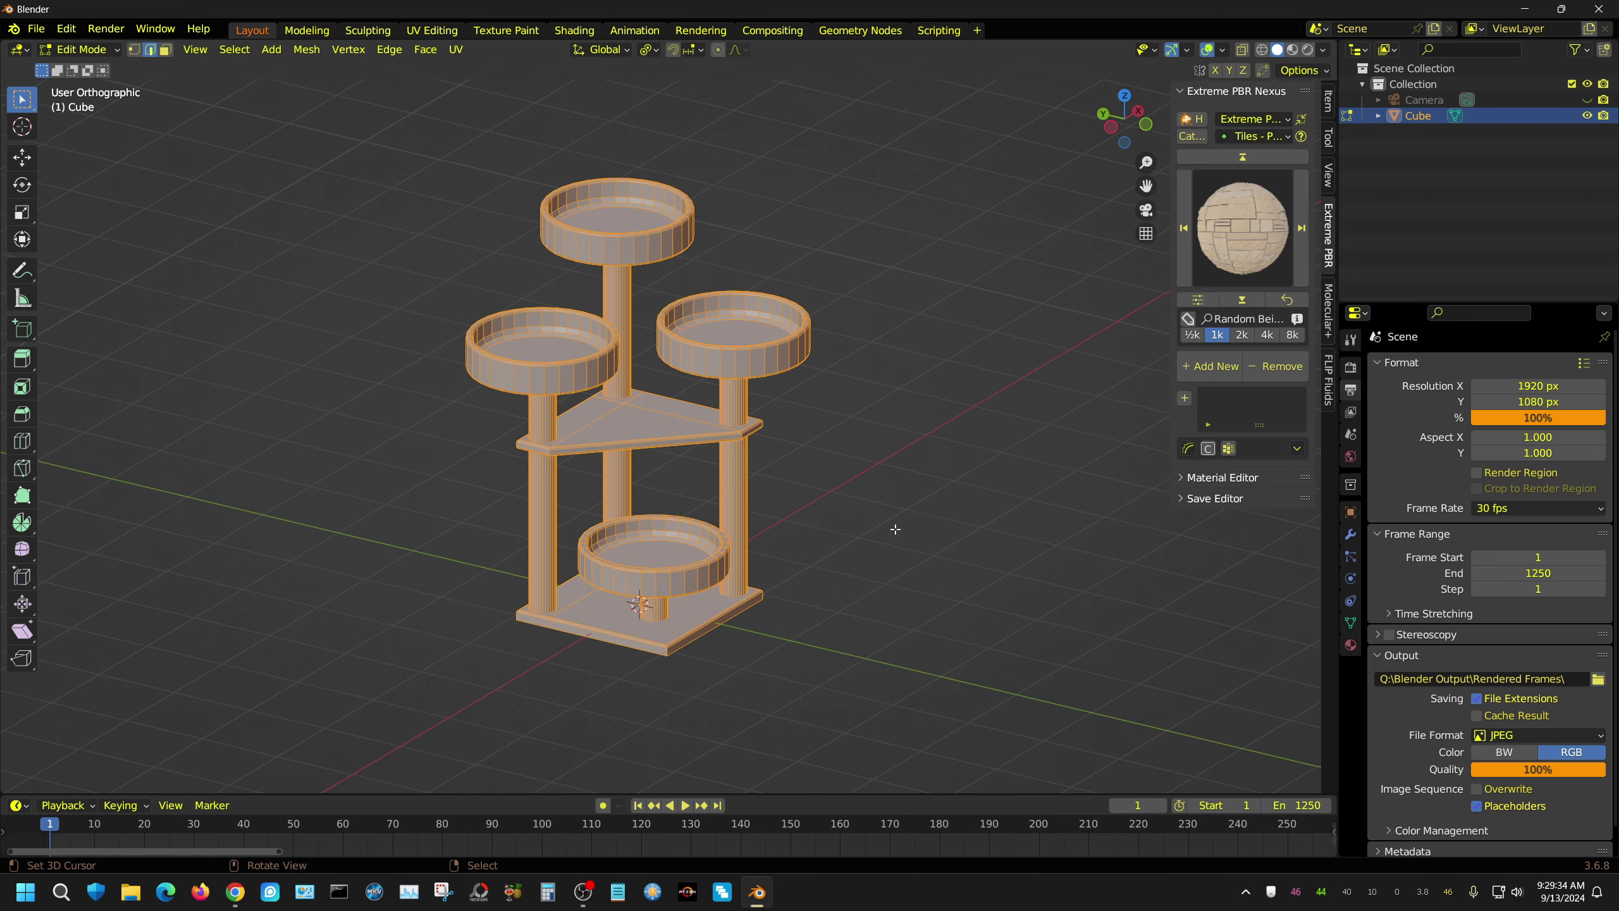
# - Unwrap the cat tree with Smart UV Project
pyautogui.press('u')
pyautogui.click(896, 539)
pyautogui.click(848, 693)
# - Add a new material whose Base Color is the speckled grey O_28266 image texture
pyautogui.click(1350, 644)
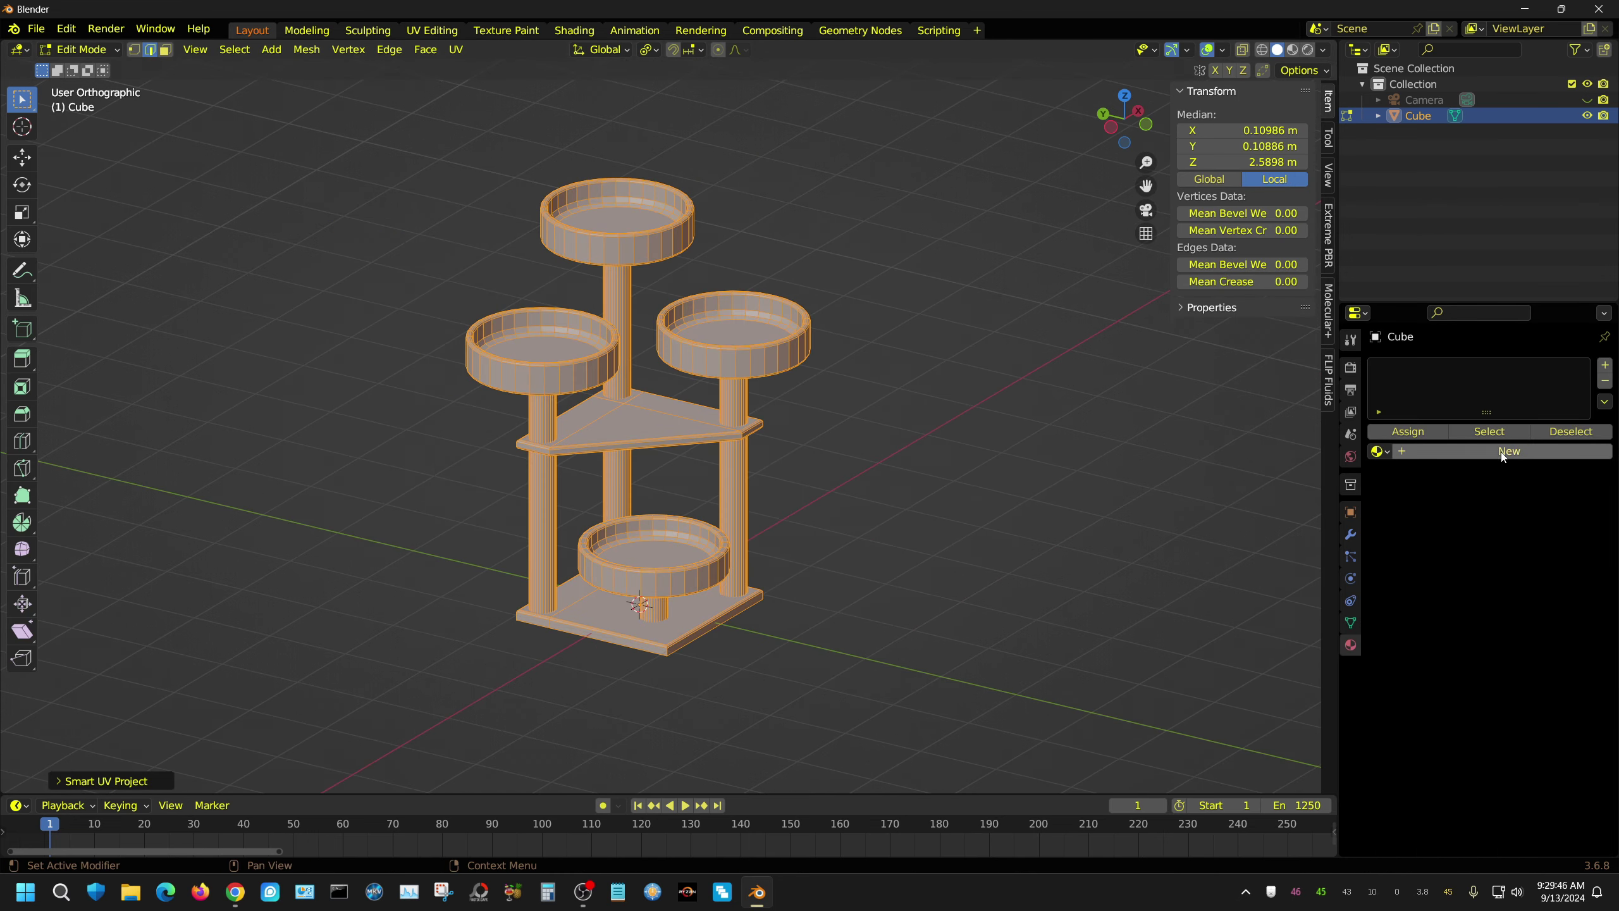
pyautogui.click(1501, 453)
pyautogui.click(1479, 577)
pyautogui.click(1090, 676)
pyautogui.click(1561, 610)
pyautogui.click(89, 157)
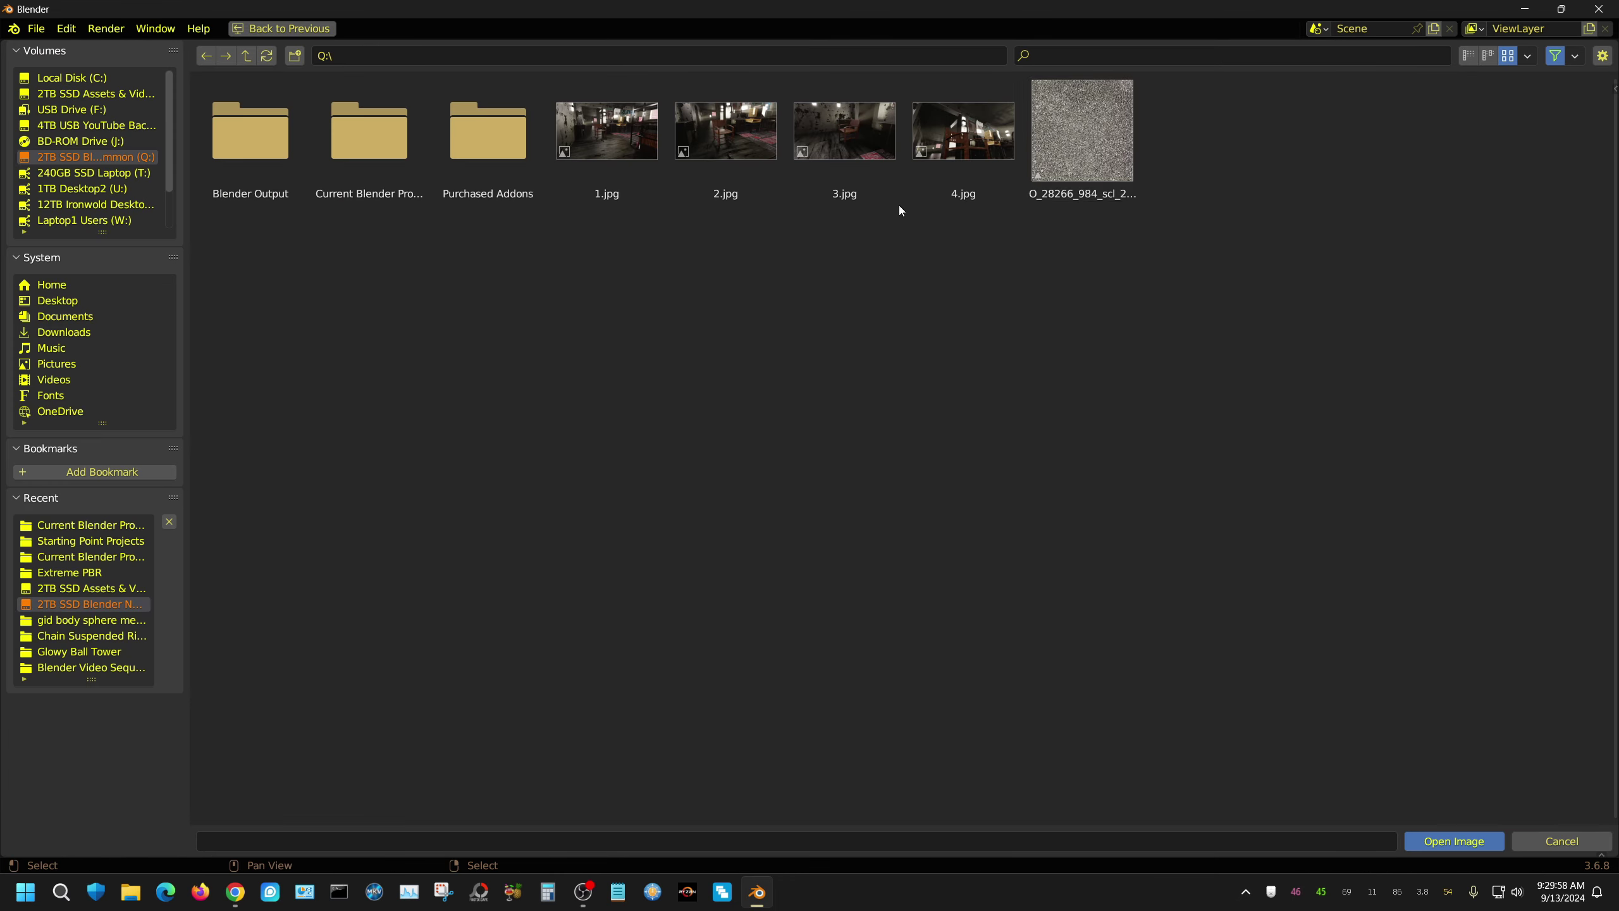
pyautogui.doubleClick(1082, 137)
# - Check the UV layout in a split UV Editor, scale all islands up, then close the area
pyautogui.moveTo(1332, 43); pyautogui.dragTo(621, 255)
pyautogui.click(643, 50)
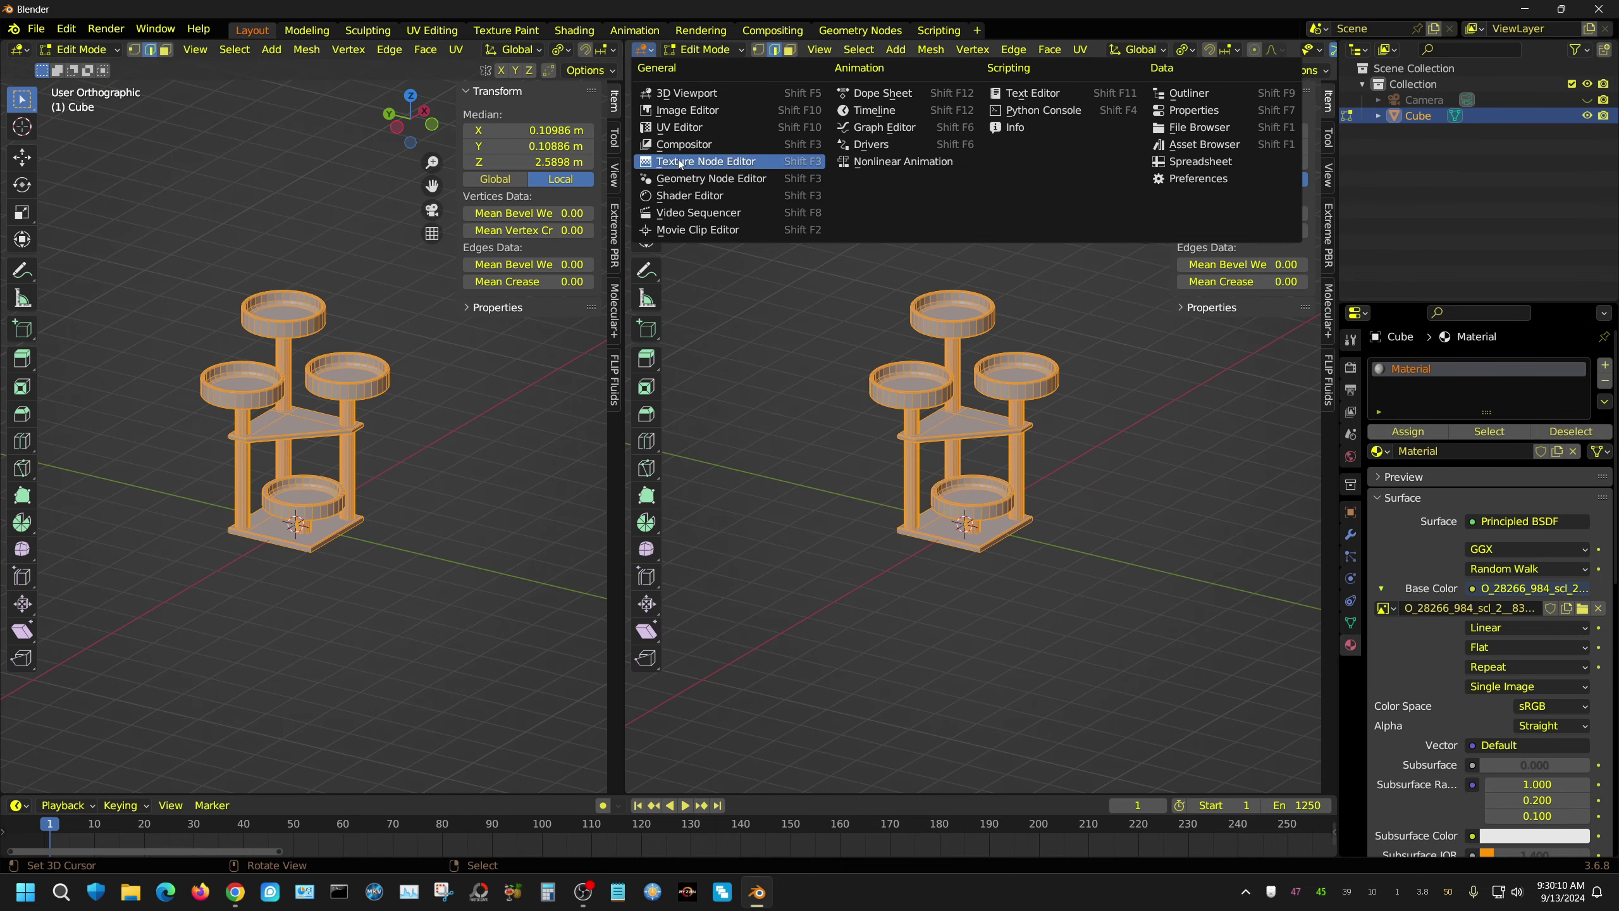
pyautogui.click(723, 160)
pyautogui.click(643, 50)
pyautogui.click(701, 112)
pyautogui.scroll(-4, 814, 288)
pyautogui.press('a')
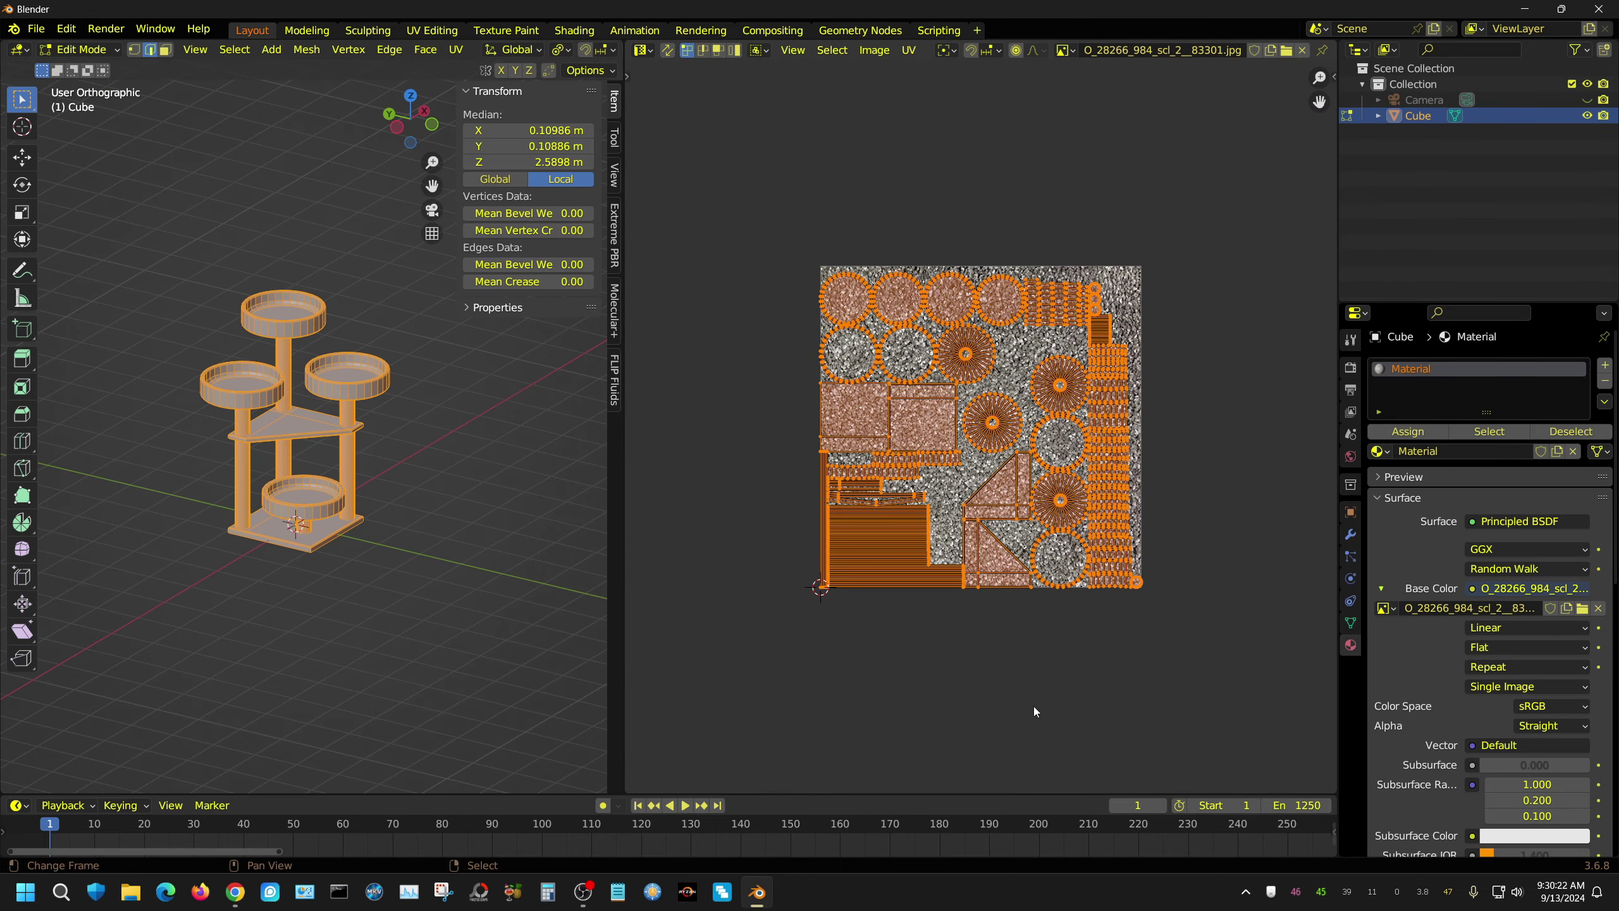
pyautogui.press('s')
pyautogui.click(1035, 711)
pyautogui.moveTo(621, 449); pyautogui.dragTo(1327, 623)
# - Add a Hair particle system to the cat tree with 3 segments and 0.04 m strands
pyautogui.press('Tab')
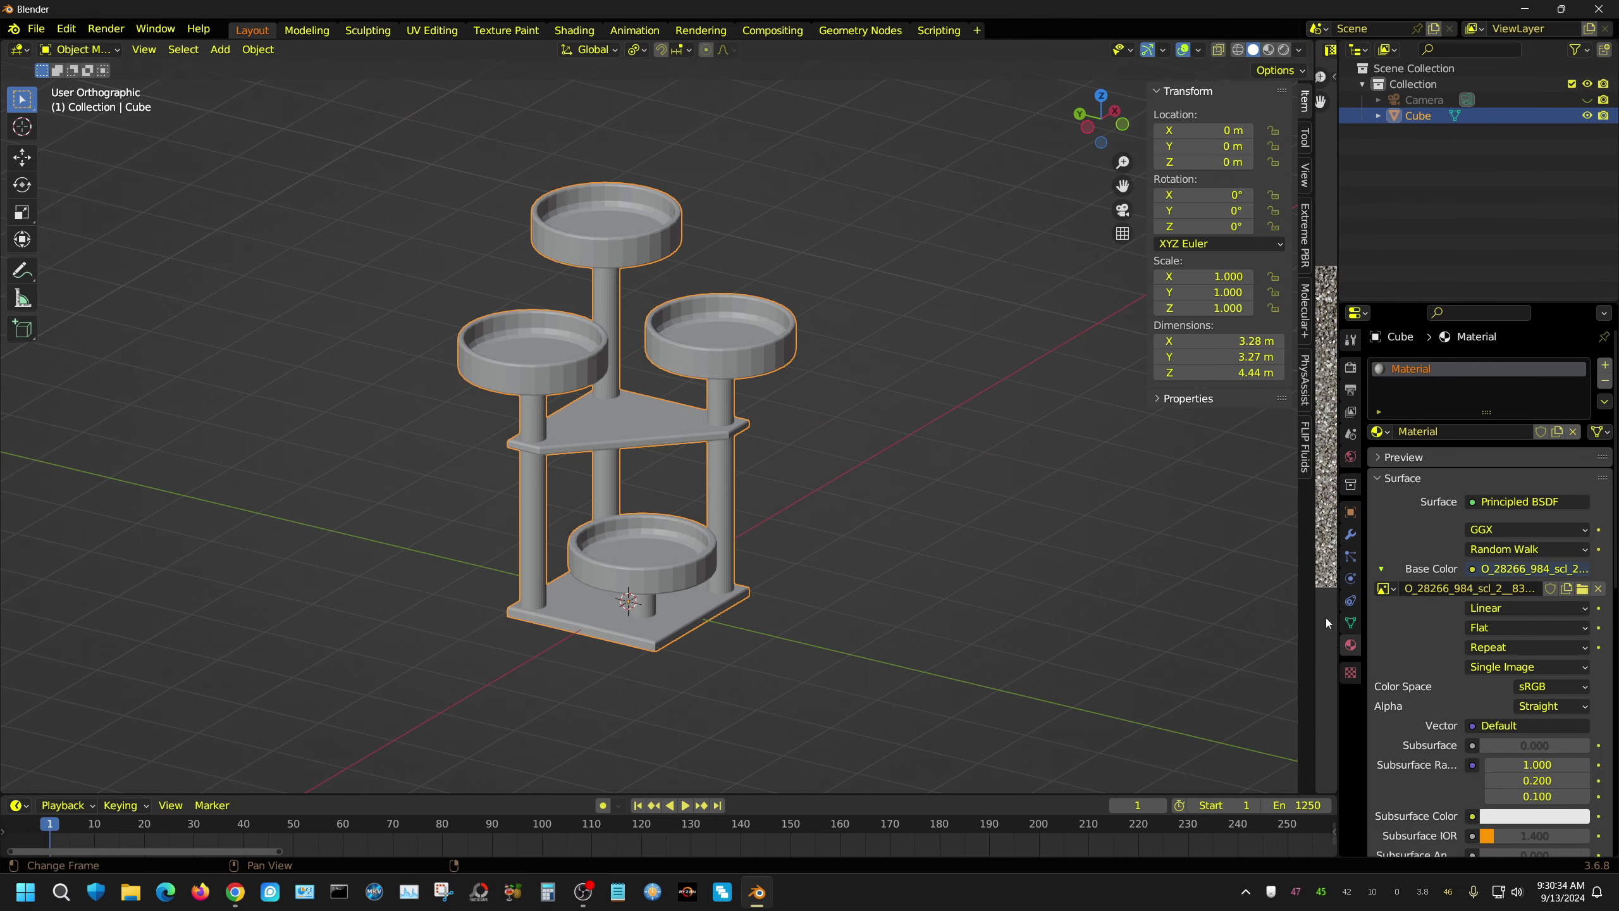
pyautogui.click(1351, 556)
pyautogui.click(1605, 365)
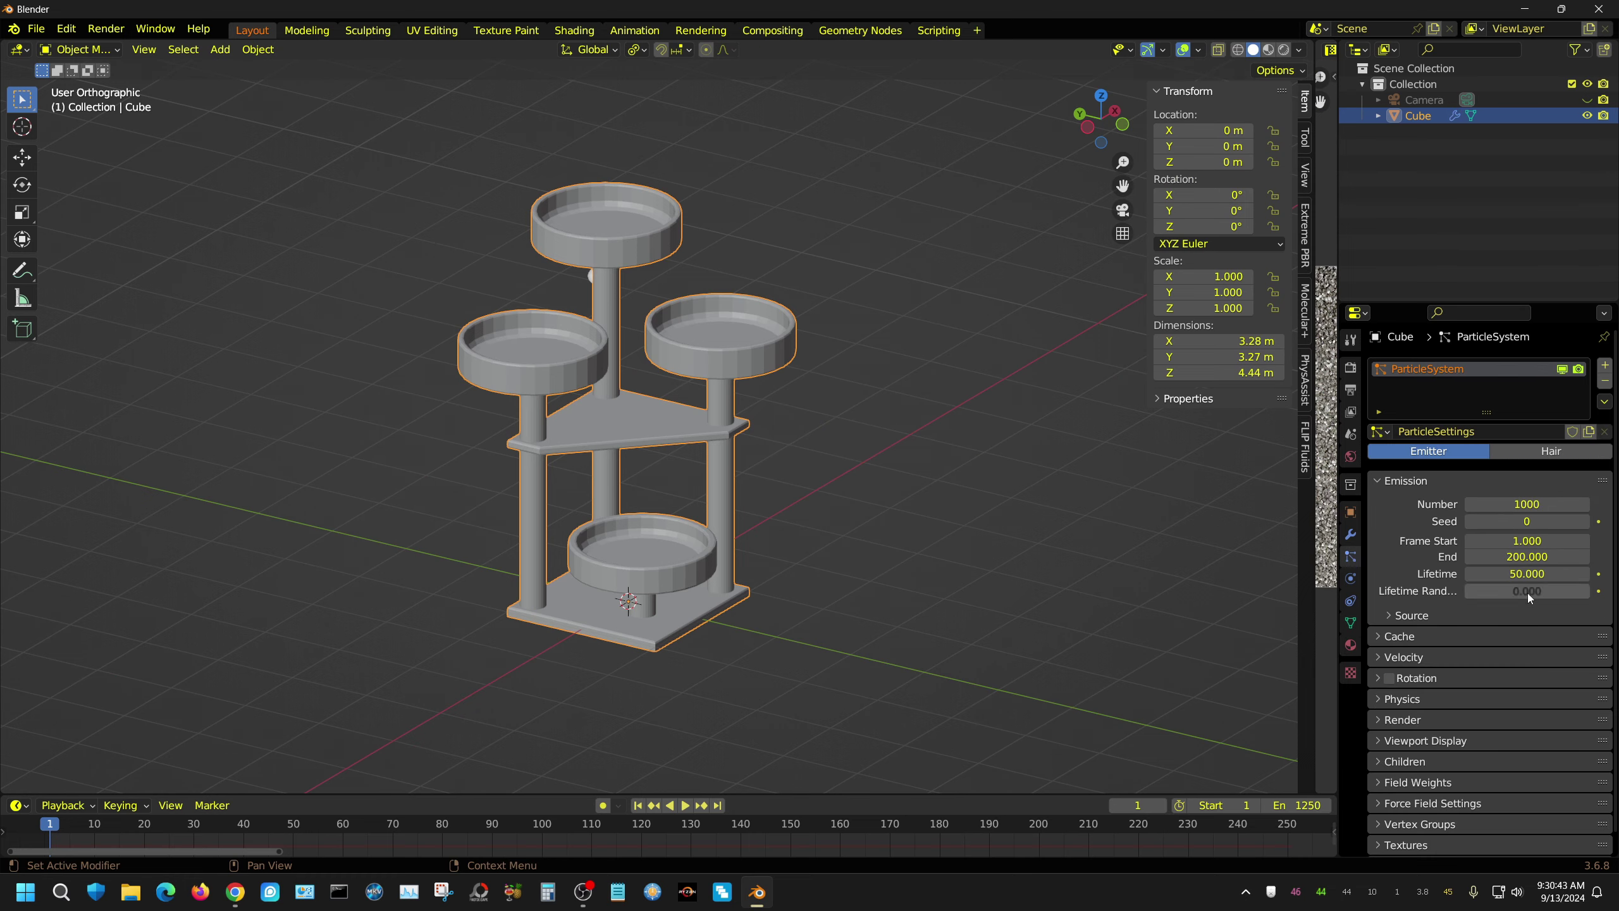
pyautogui.click(1388, 615)
pyautogui.scroll(-1, 1389, 620)
pyautogui.click(1551, 425)
pyautogui.click(1492, 664)
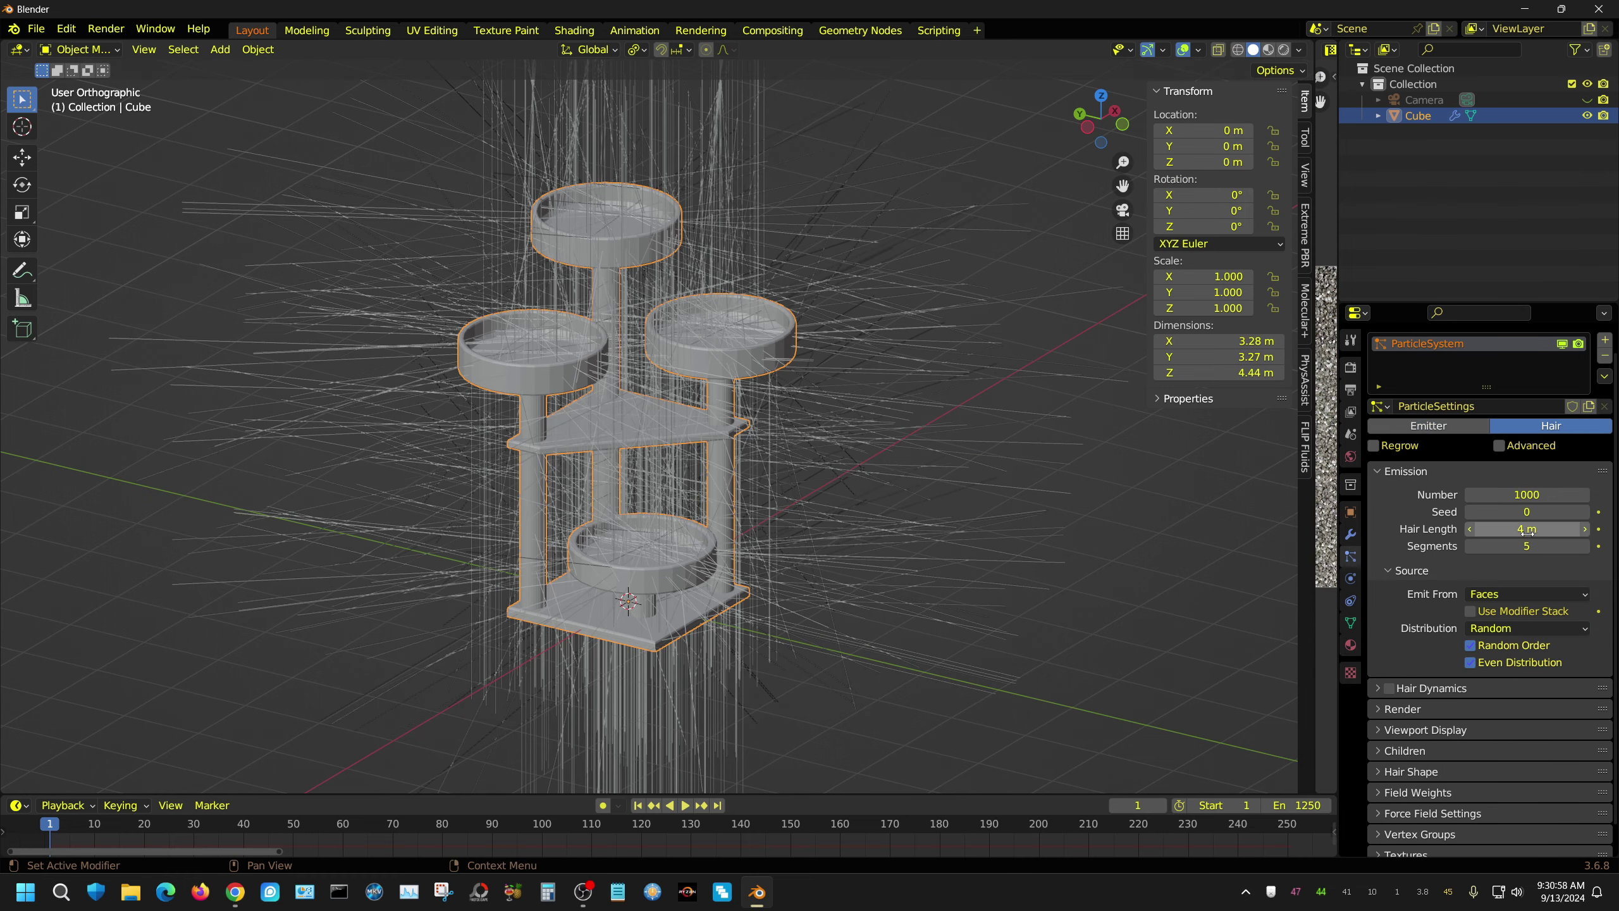
pyautogui.moveTo(1527, 546); pyautogui.dragTo(1491, 529)
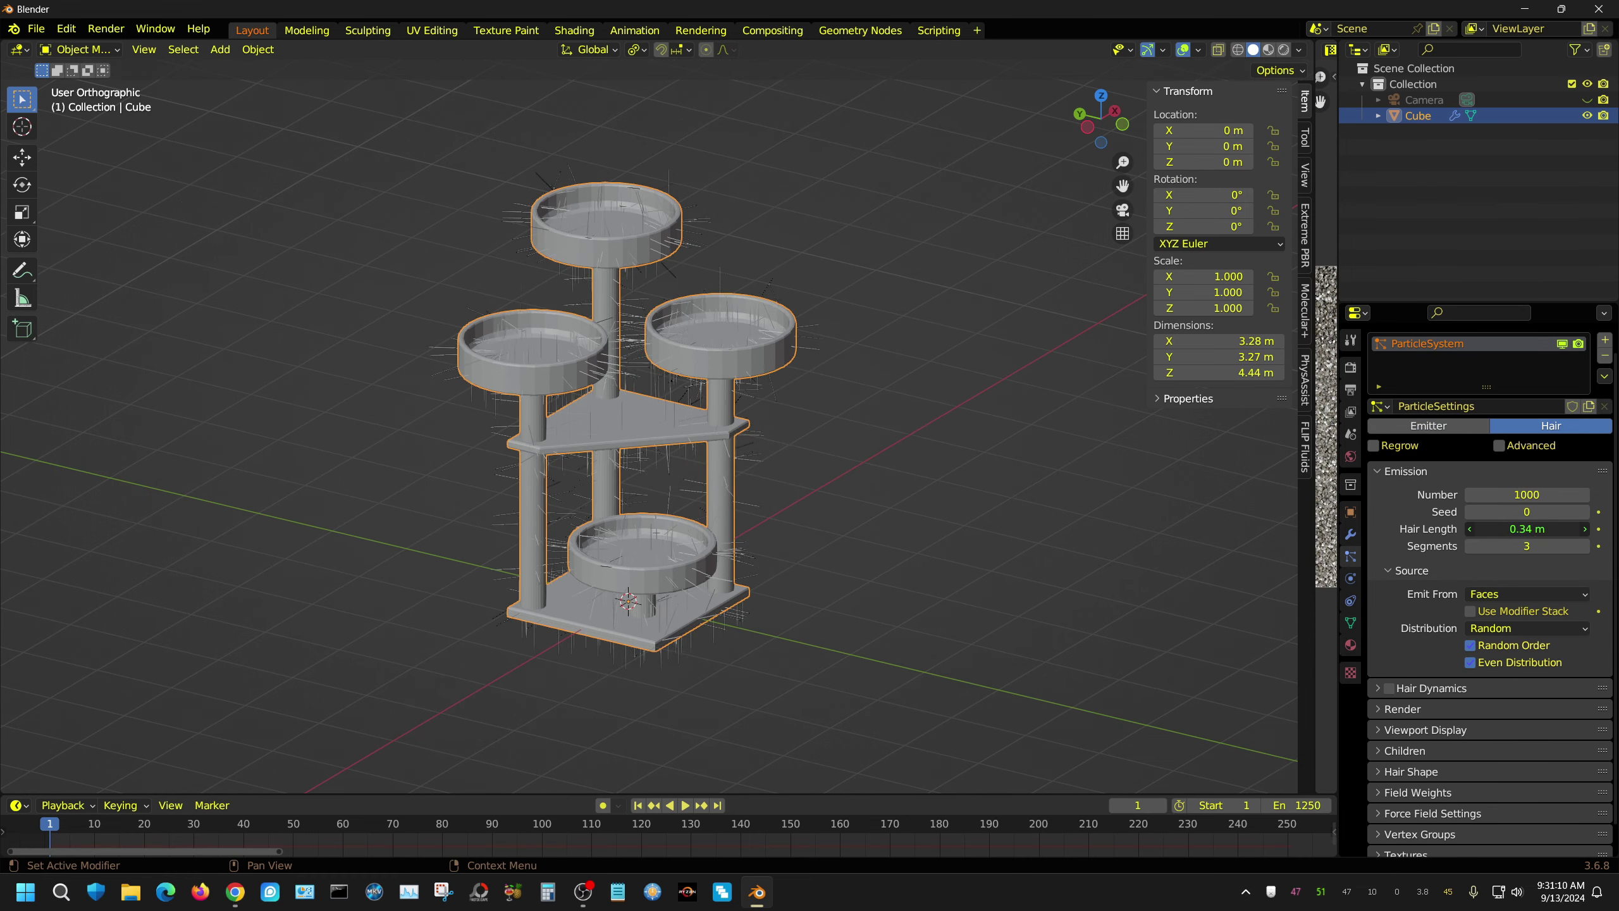
# - Add Interpolated child hairs and raise the Strand Shape to 0.460
pyautogui.click(1402, 708)
pyautogui.scroll(-5, 1410, 734)
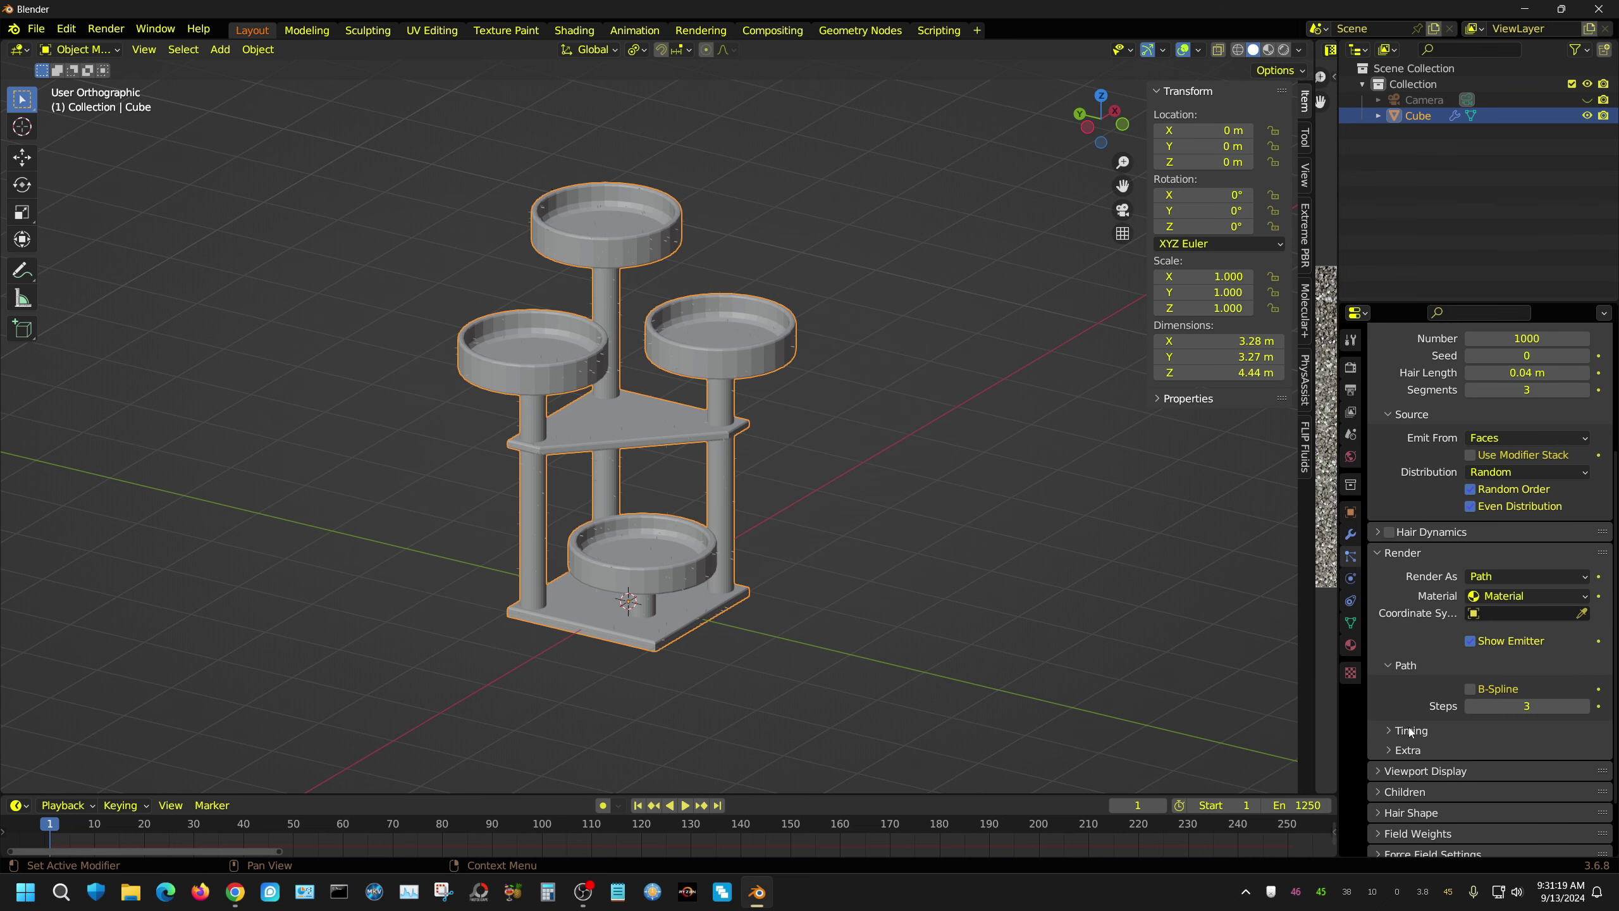
pyautogui.click(1377, 791)
pyautogui.click(1567, 815)
pyautogui.scroll(-5, 1473, 776)
pyautogui.scroll(-3, 1523, 749)
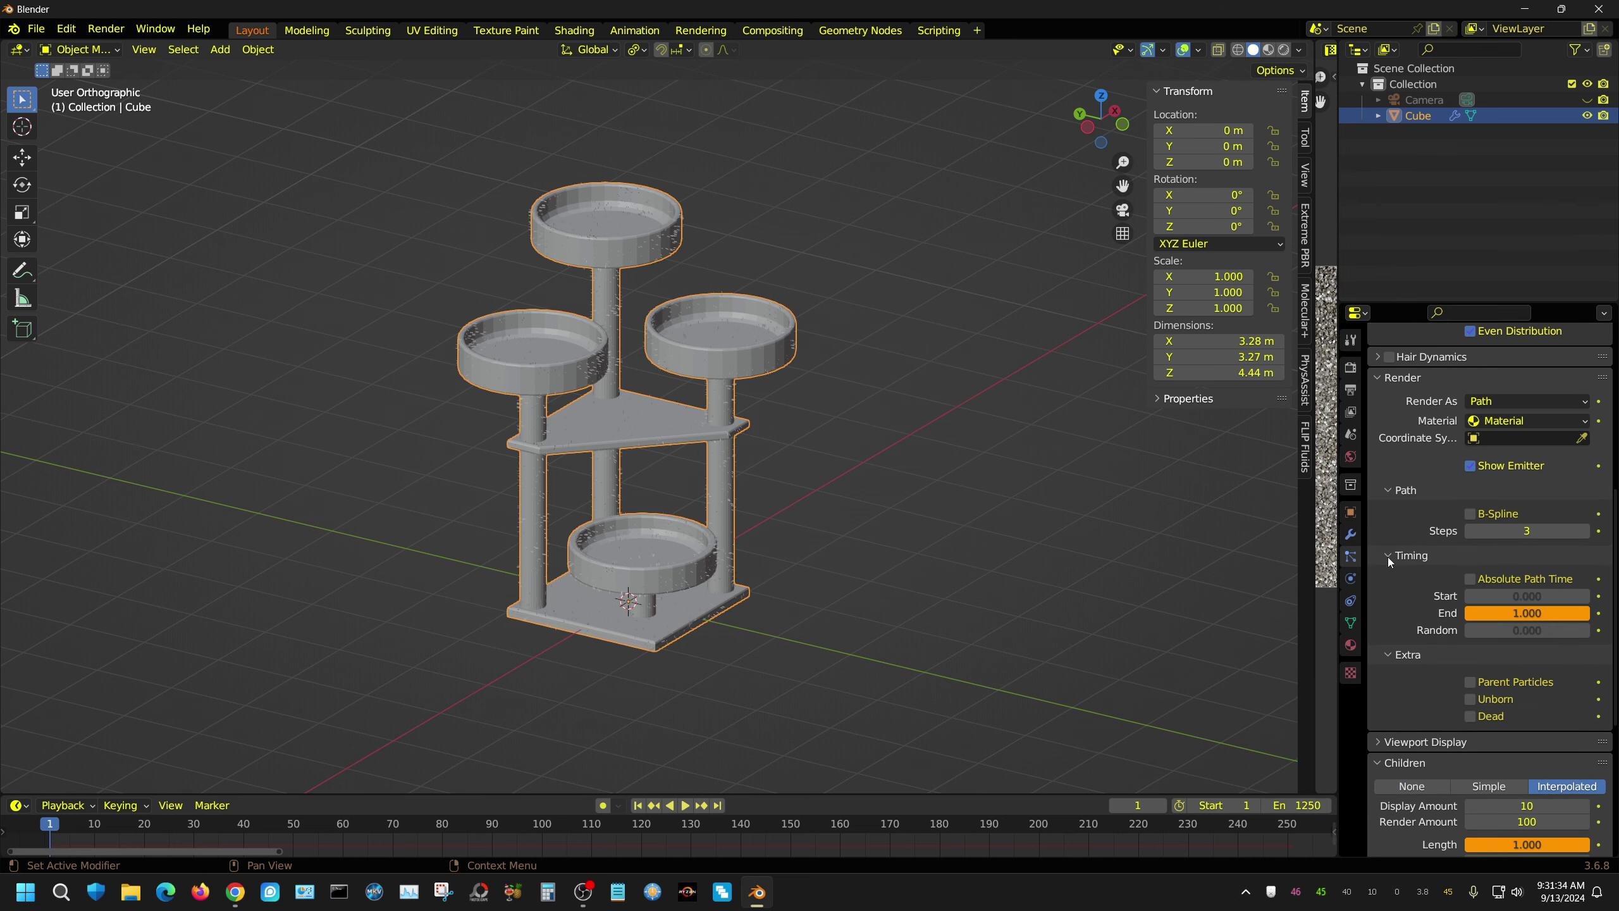
pyautogui.scroll(-2, 1523, 749)
pyautogui.click(1410, 734)
pyautogui.scroll(-2, 1466, 733)
pyautogui.scroll(4, 747, 403)
pyautogui.scroll(3, 748, 403)
pyautogui.moveTo(1527, 664); pyautogui.dragTo(1556, 665)
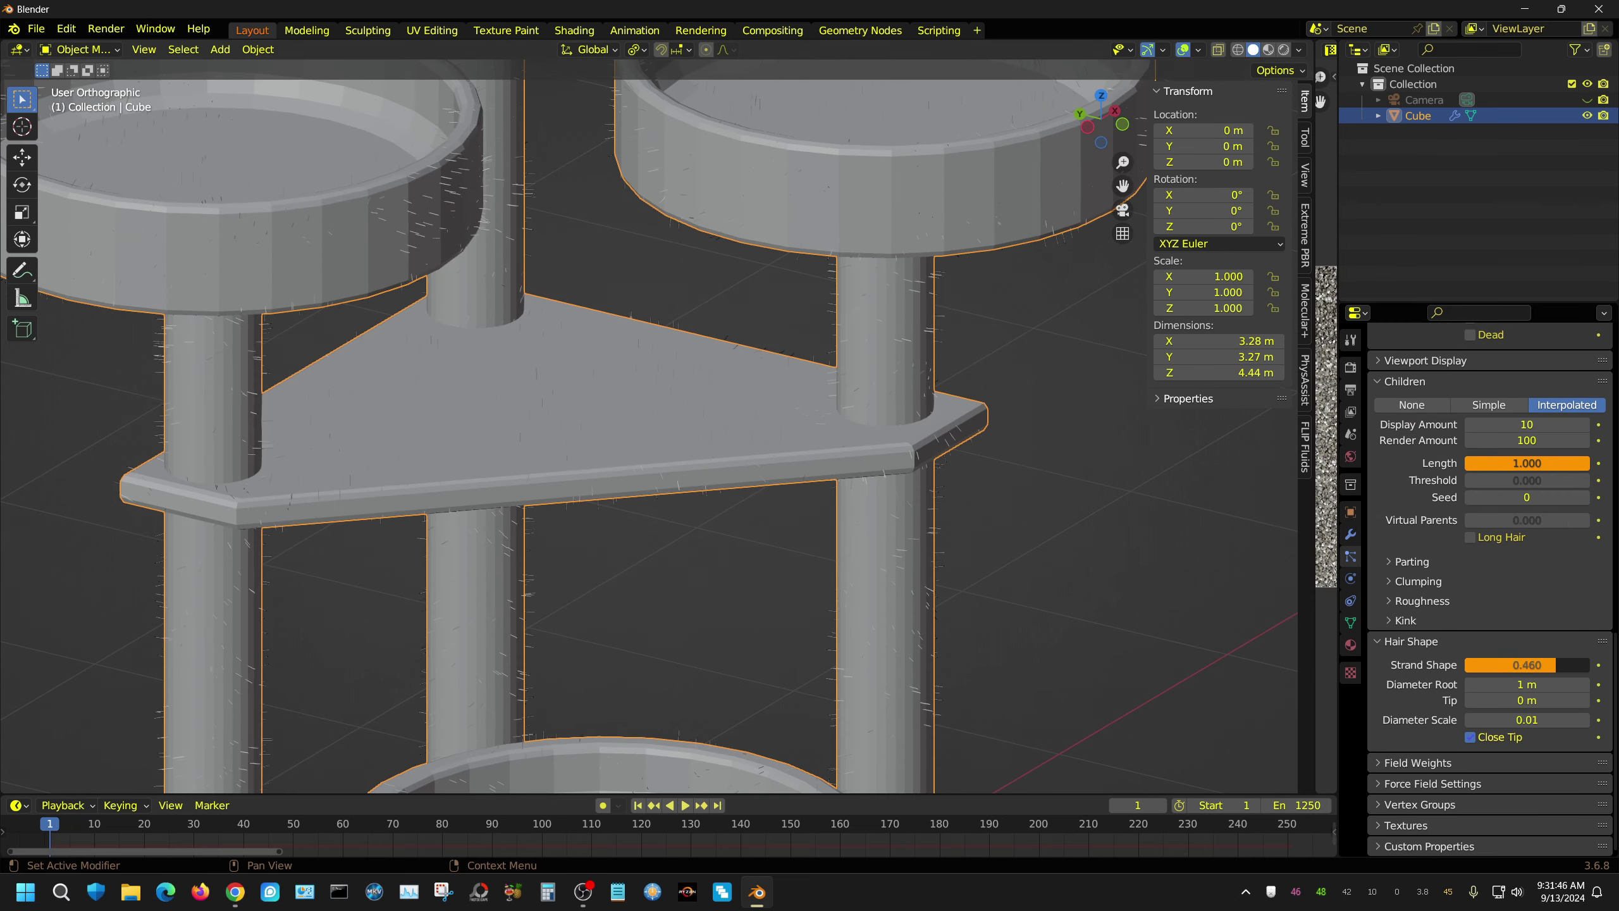
# - Set the hair Kink Type to Wave
pyautogui.click(1405, 620)
pyautogui.click(1527, 643)
pyautogui.click(1543, 689)
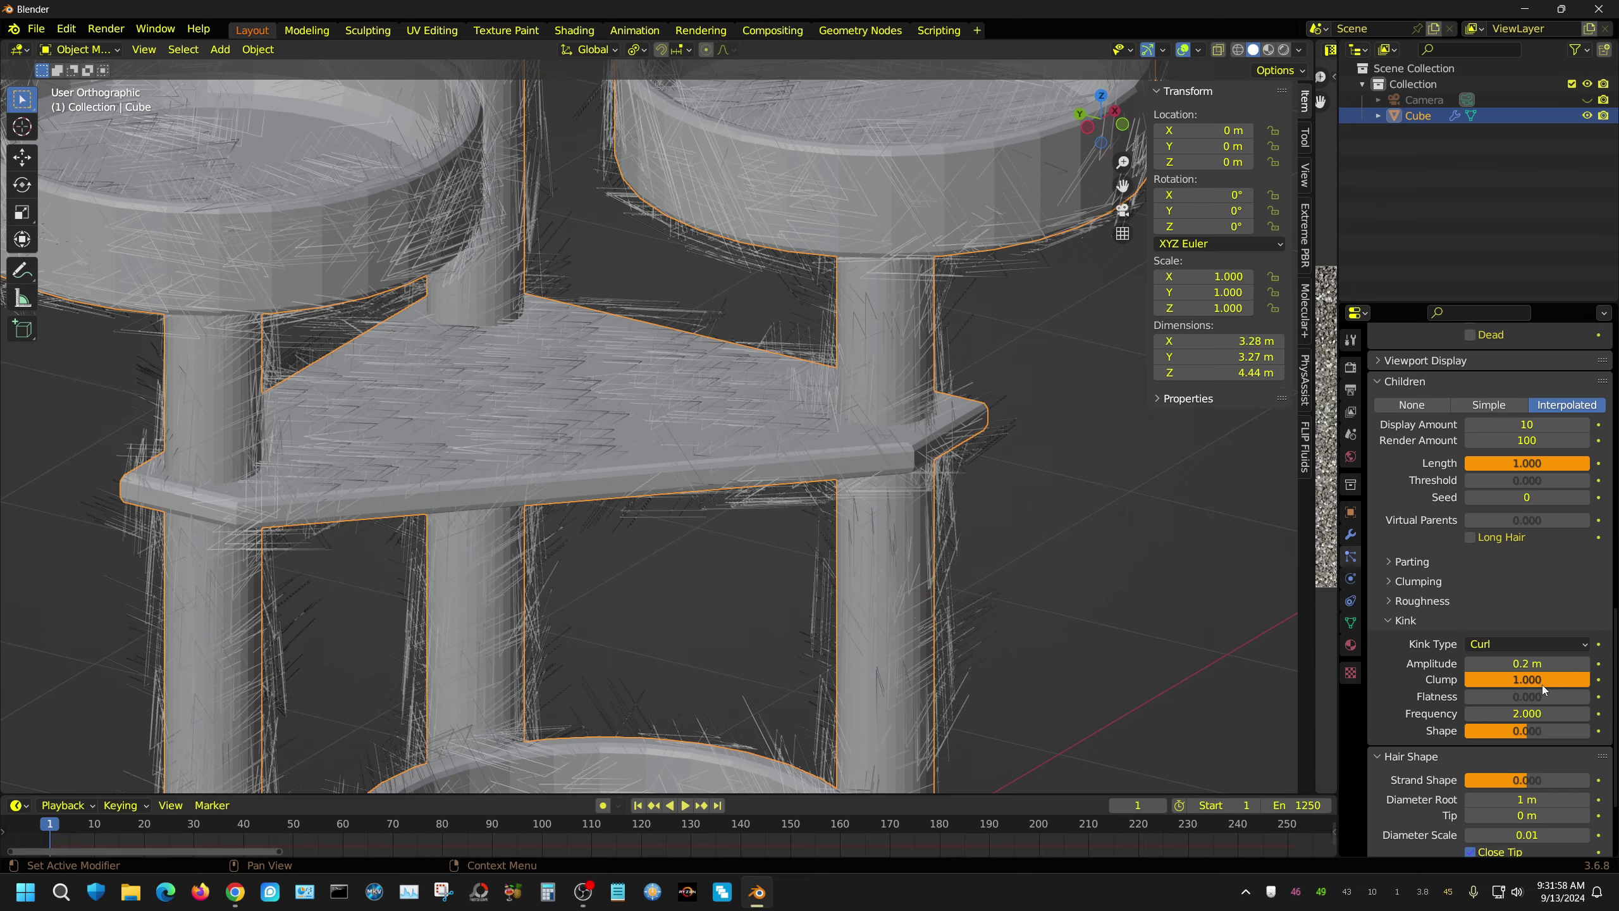
pyautogui.click(1527, 644)
pyautogui.click(1543, 714)
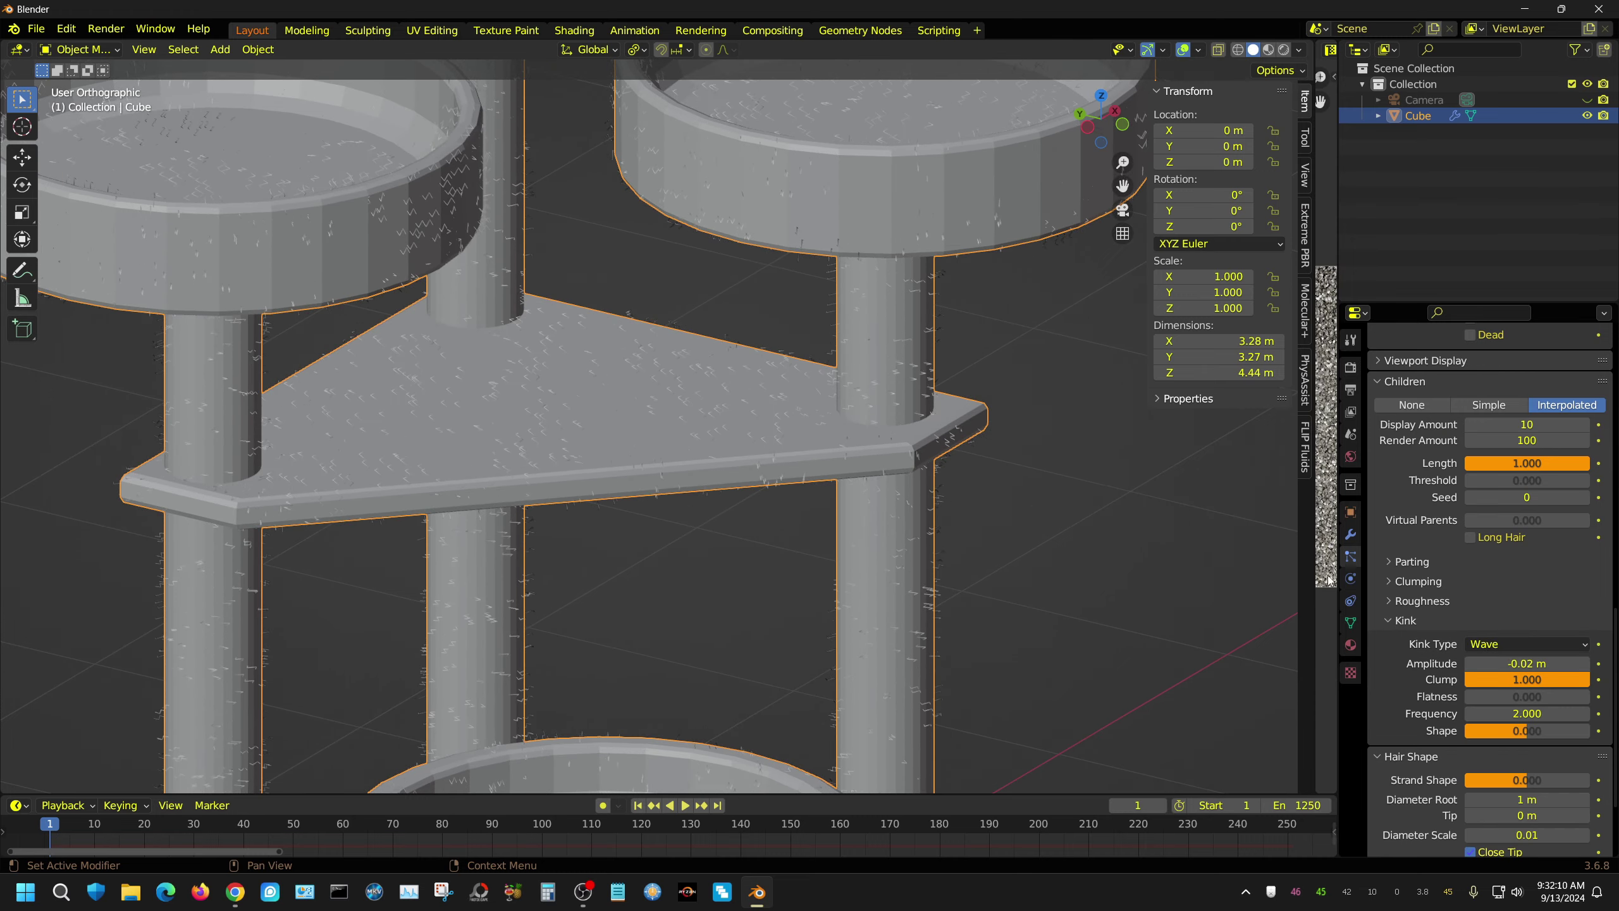
pyautogui.scroll(-2, 1549, 507)
pyautogui.scroll(5, 1549, 508)
pyautogui.scroll(5, 1549, 507)
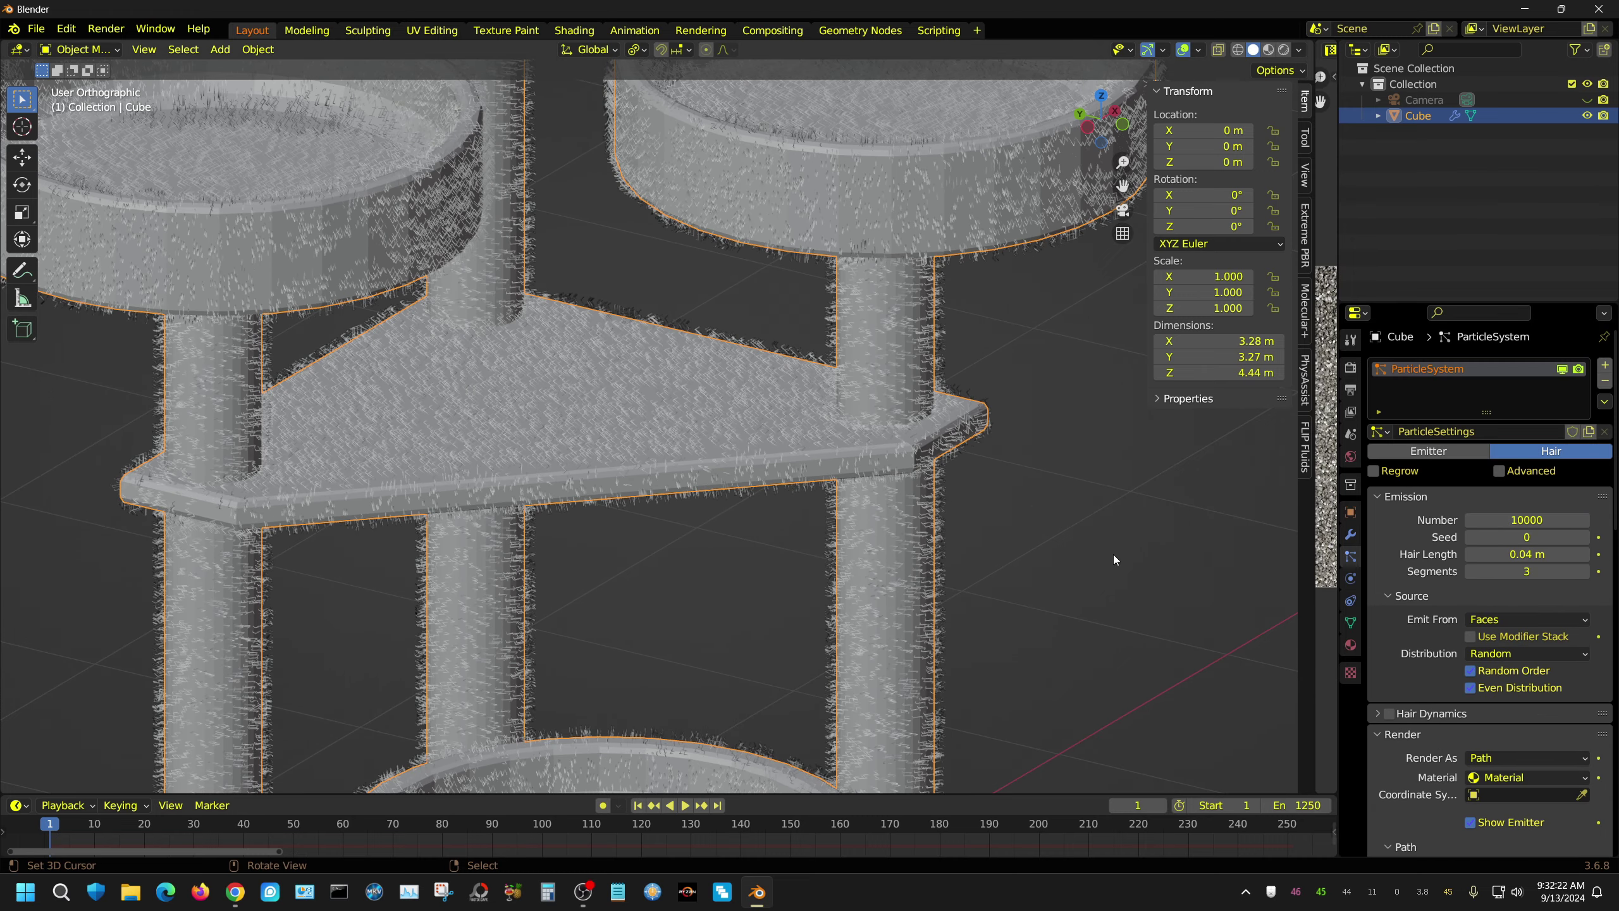
pyautogui.scroll(-6, 580, 532)
# - Add a plane and scale it up into a large floor in front view
pyautogui.press('KP_0')
pyautogui.click(1060, 130)
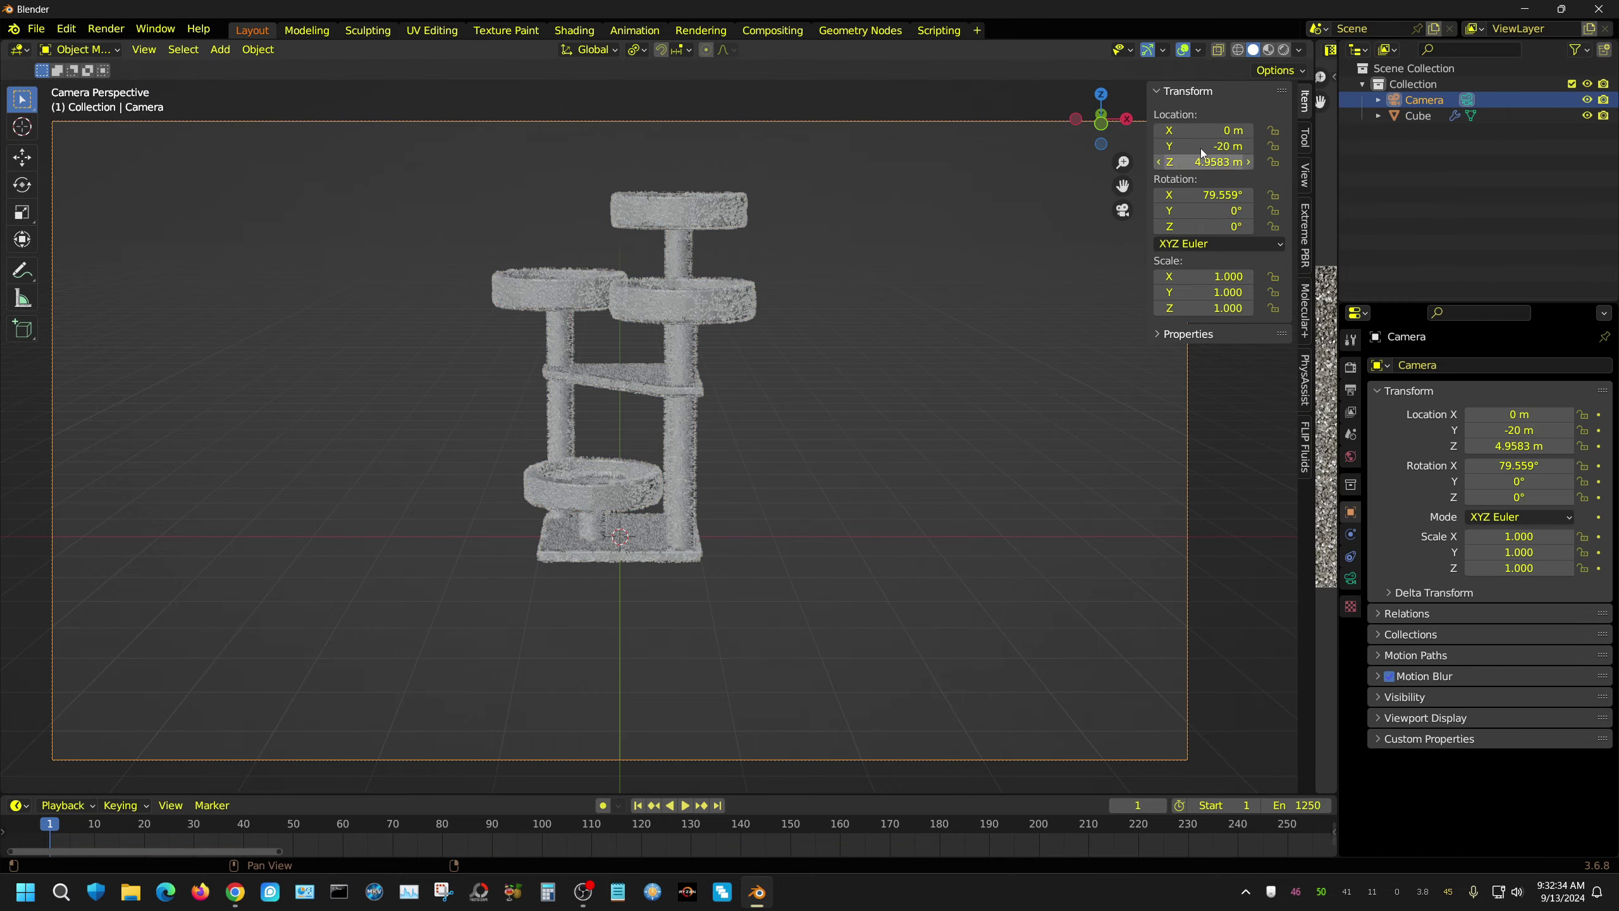
pyautogui.press('KP_1')
pyautogui.click(220, 49)
pyautogui.click(383, 65)
pyautogui.press('s')
pyautogui.click(676, 656)
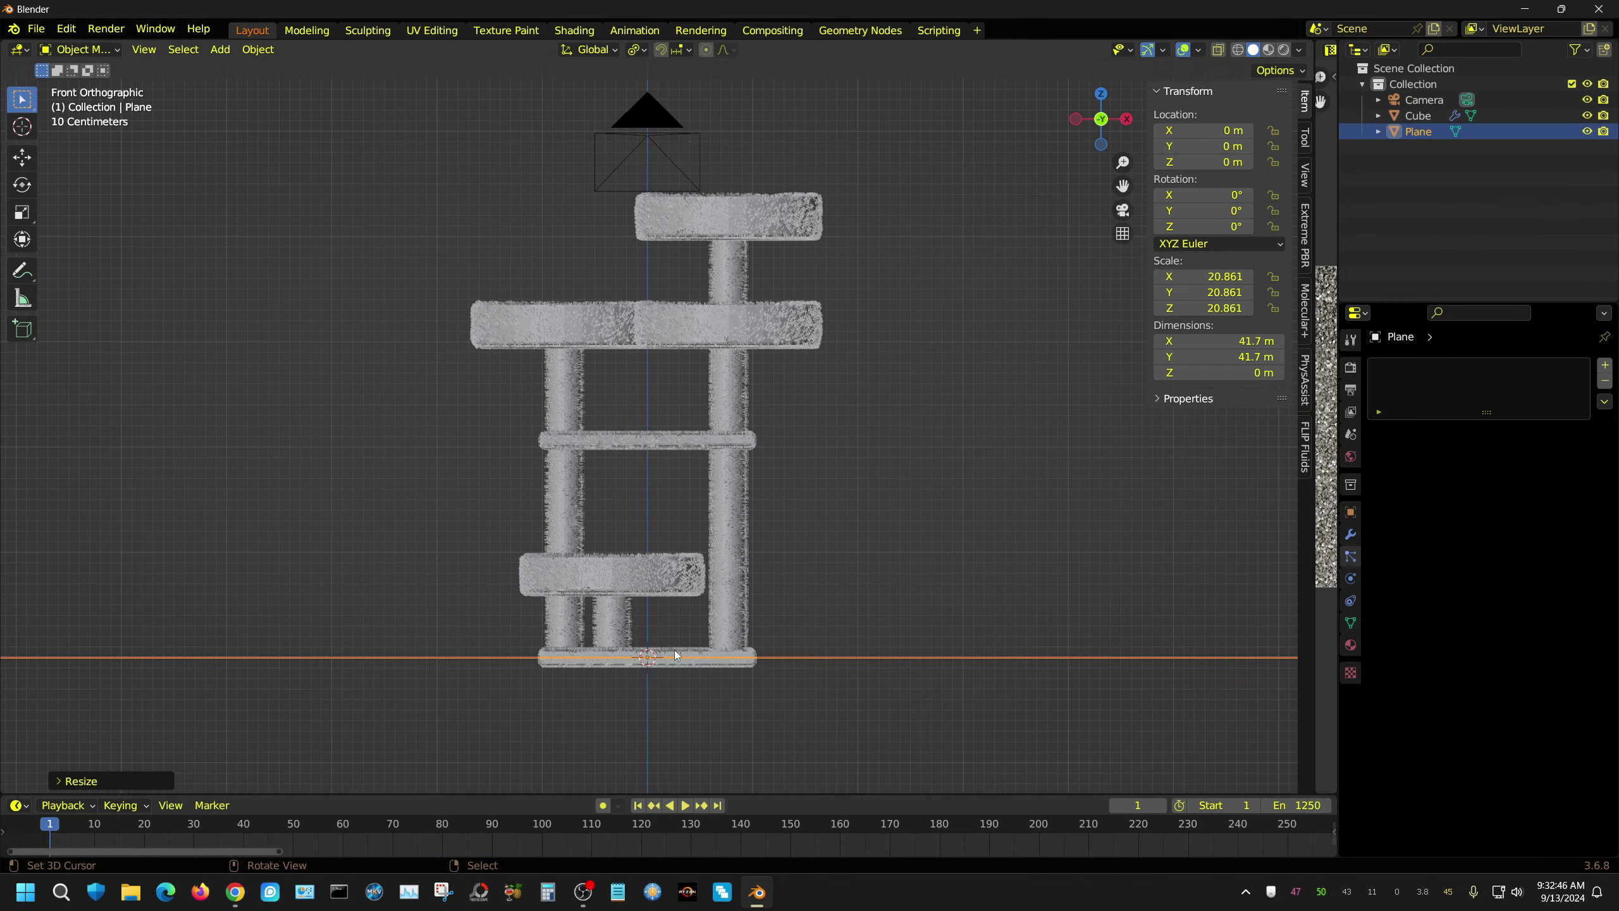
# - Lower the floor plane slightly along Z and return to the camera view
pyautogui.scroll(5, 875, 561)
pyautogui.press('g')
pyautogui.press('z')
pyautogui.click(875, 689)
pyautogui.scroll(-5, 874, 688)
pyautogui.moveTo(874, 689); pyautogui.dragTo(813, 542, button='middle')
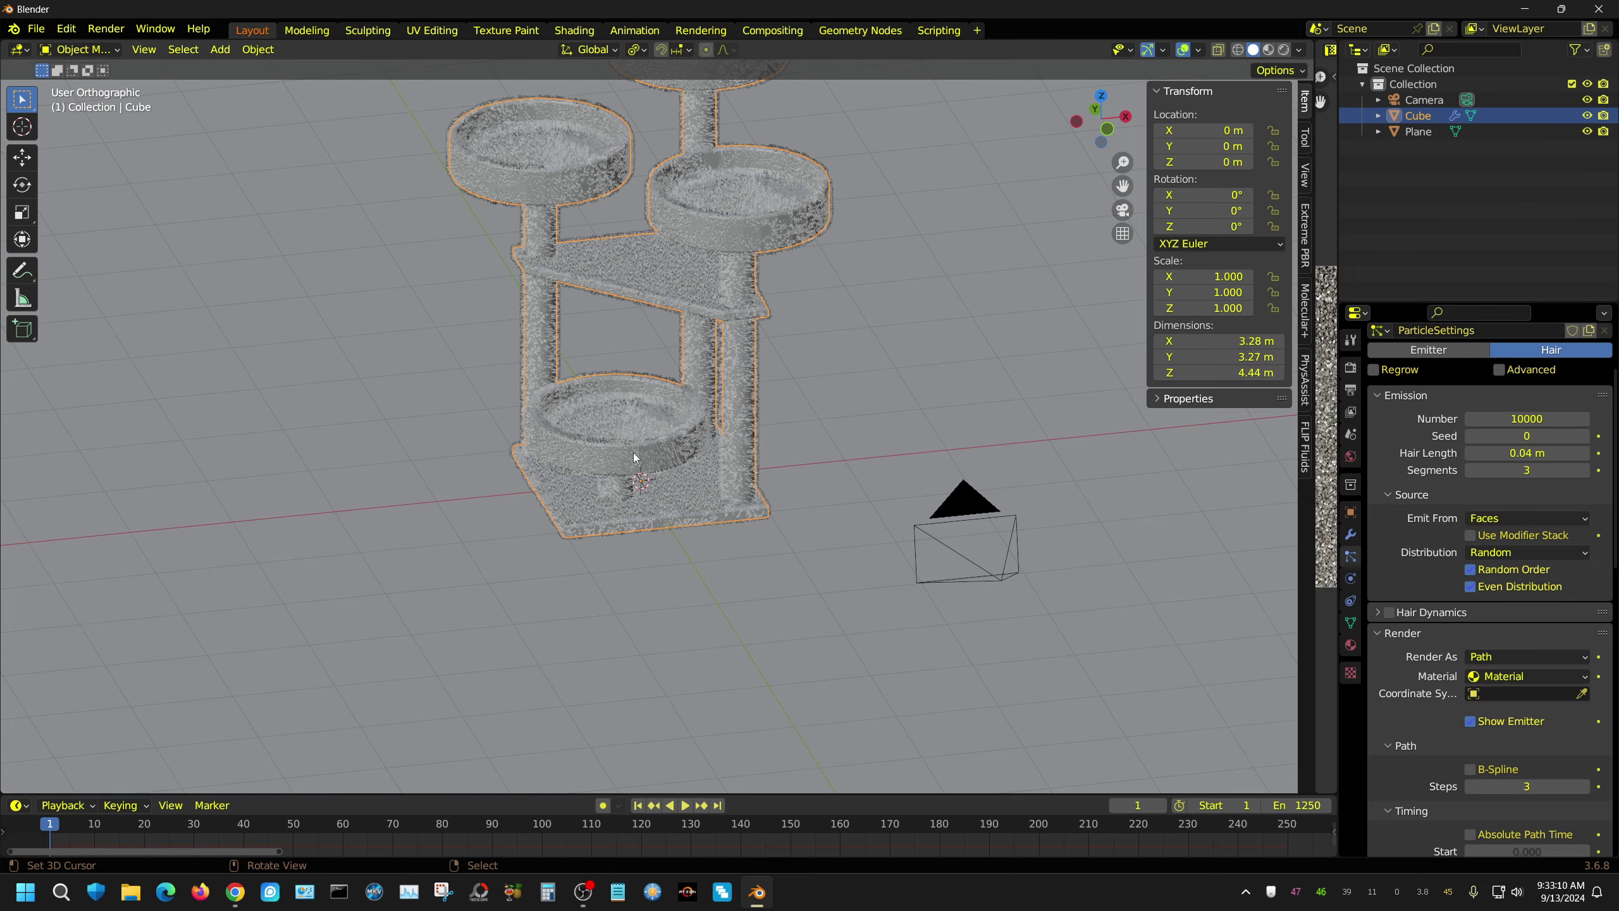
pyautogui.press('KP_0')
# - Render the furry cat tree under colorful_studio_4k.hdr lighting, then close the render result
pyautogui.click(1351, 456)
pyautogui.click(1283, 50)
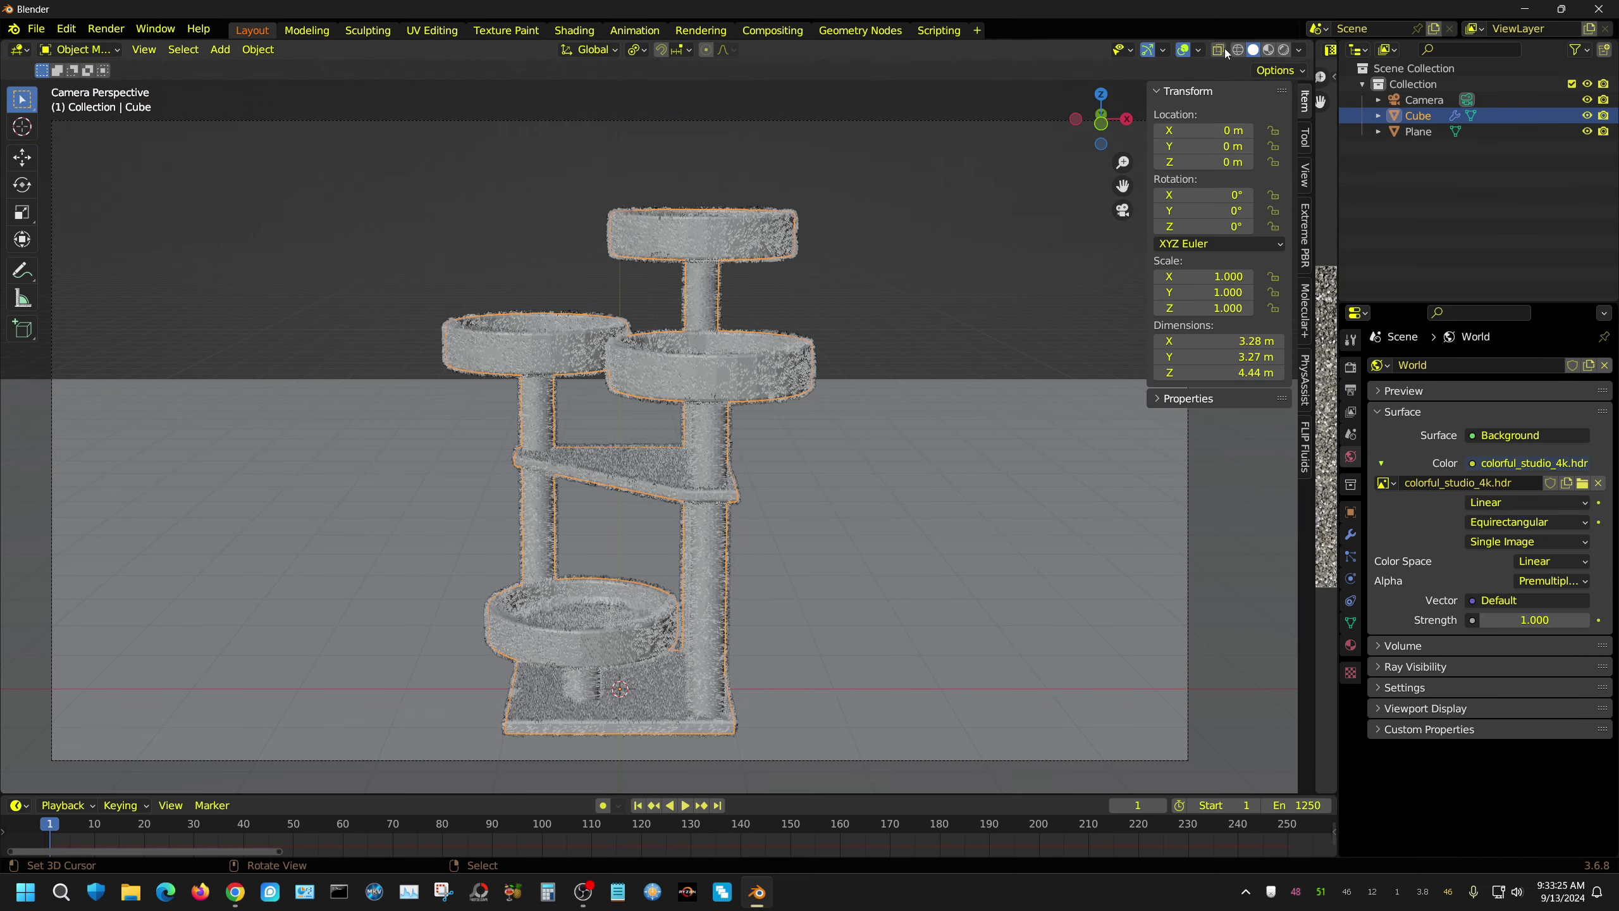
pyautogui.click(105, 29)
pyautogui.click(162, 47)
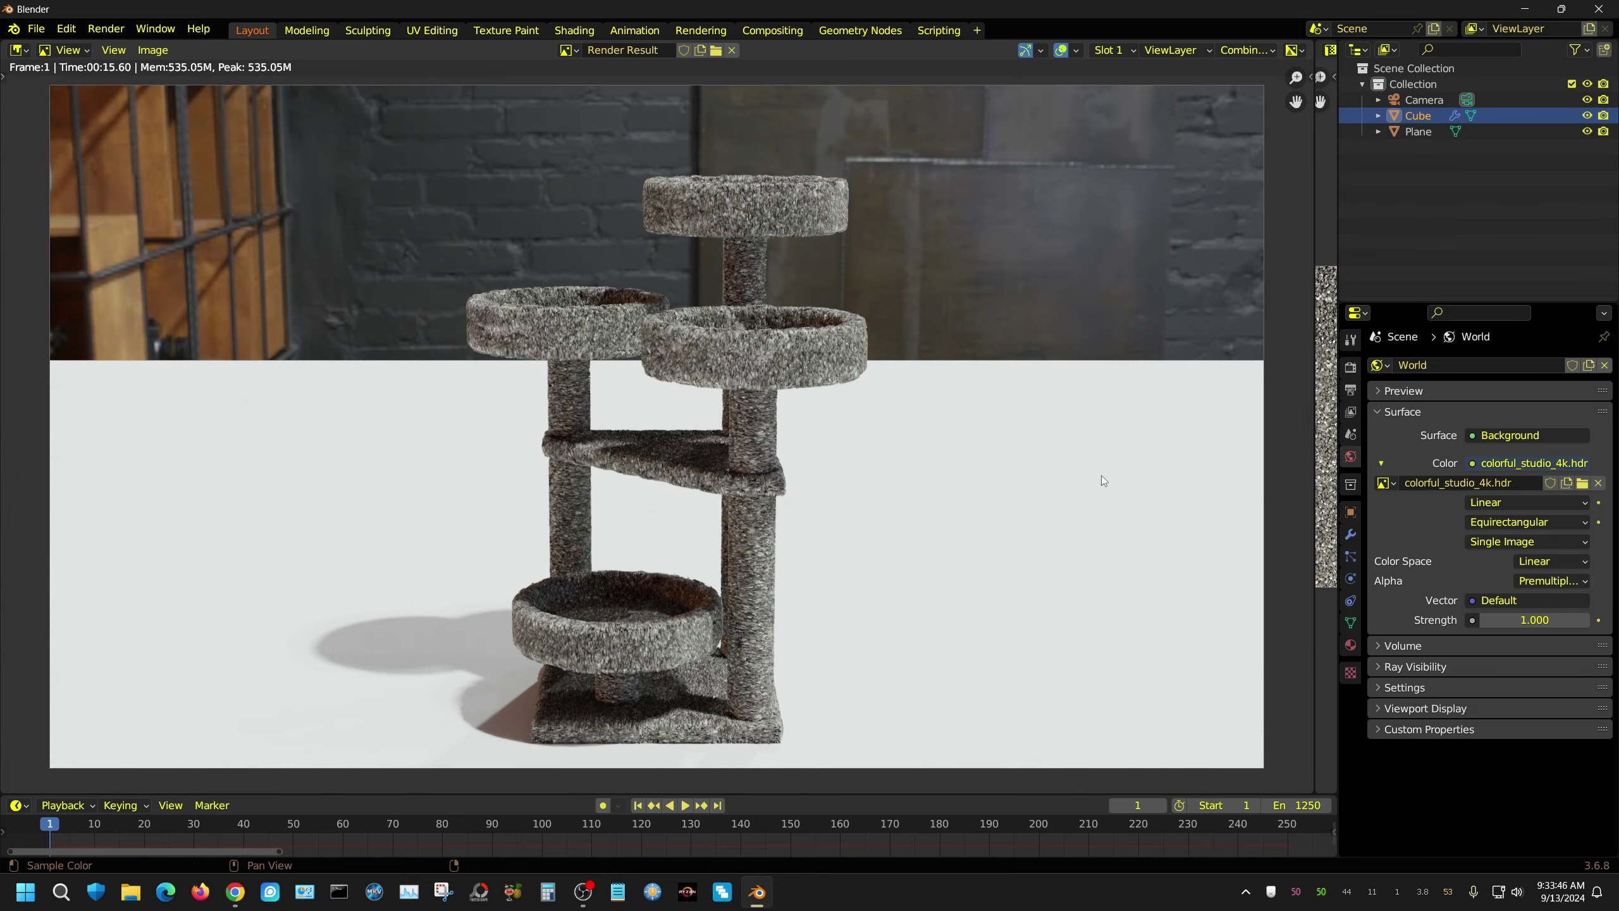
pyautogui.click(18, 50)
pyautogui.click(45, 75)
pyautogui.click(36, 29)
# - Save the project as Cat Tree Basic.blend in D:\Assets\Assets\Blender Objects\Created By Me
pyautogui.click(64, 159)
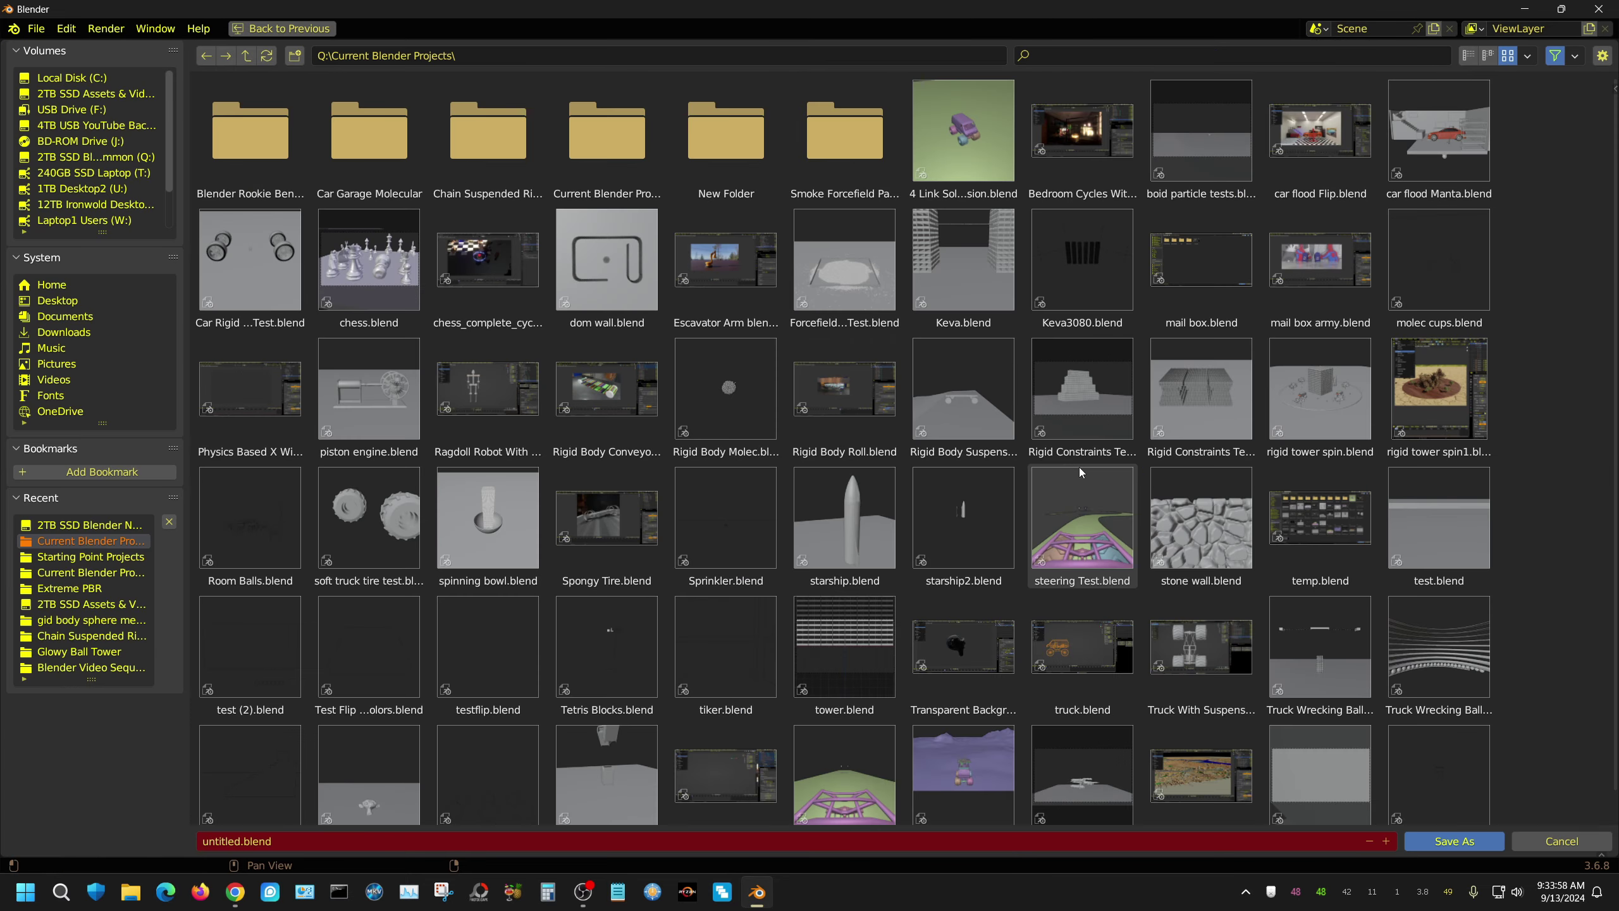
pyautogui.press('Escape')
pyautogui.doubleClick(1416, 115)
pyautogui.click(36, 28)
pyautogui.click(120, 132)
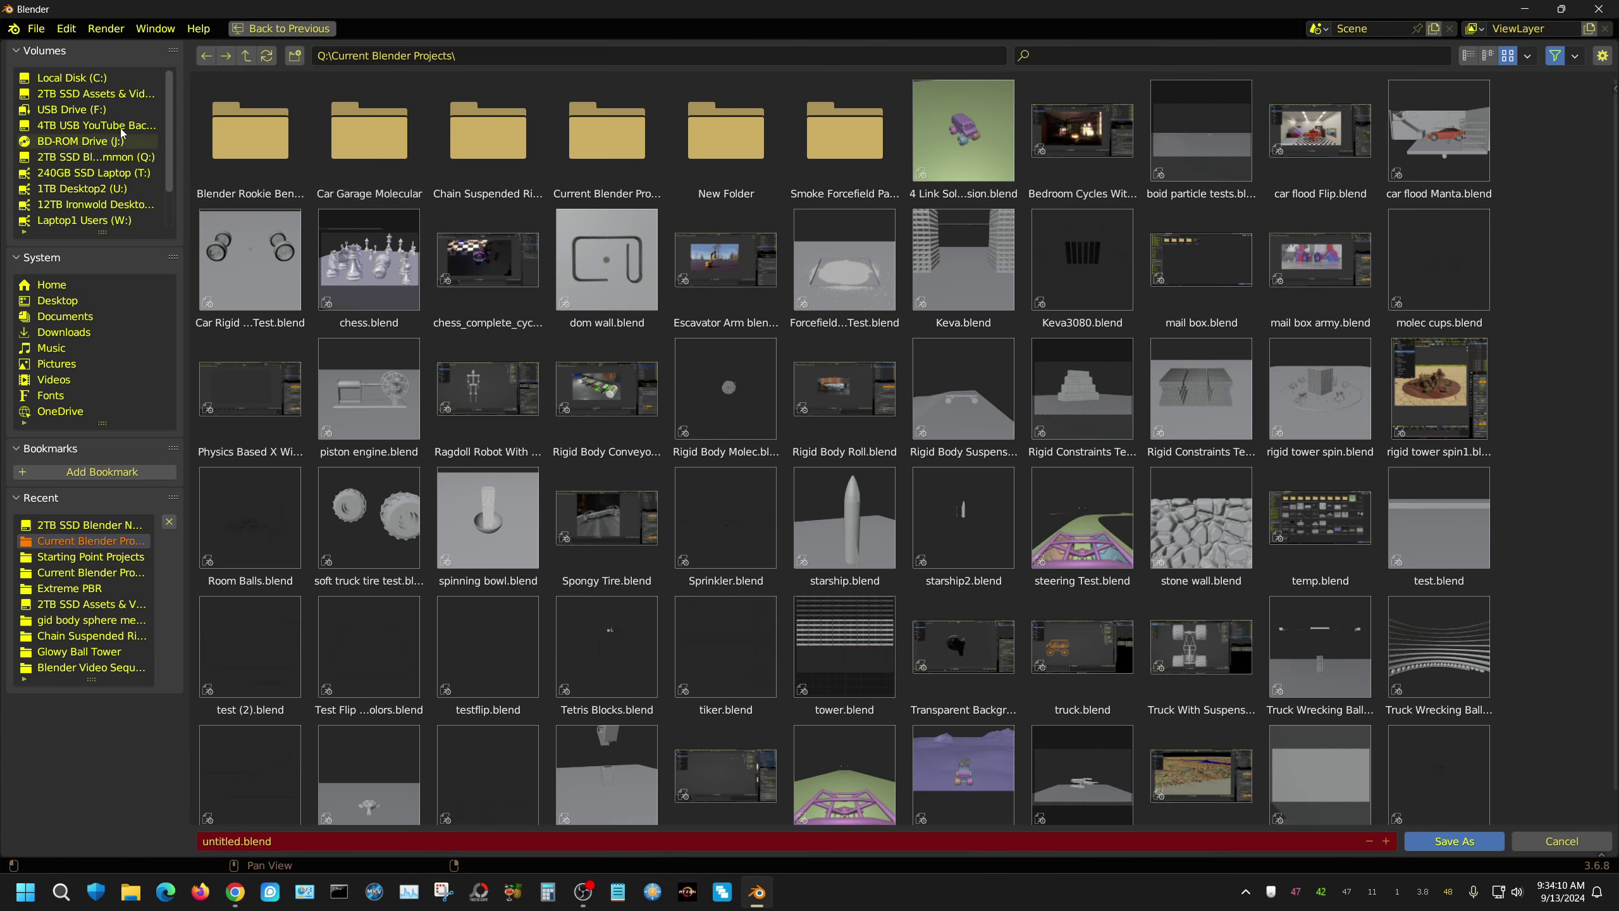
pyautogui.click(95, 93)
pyautogui.doubleClick(255, 134)
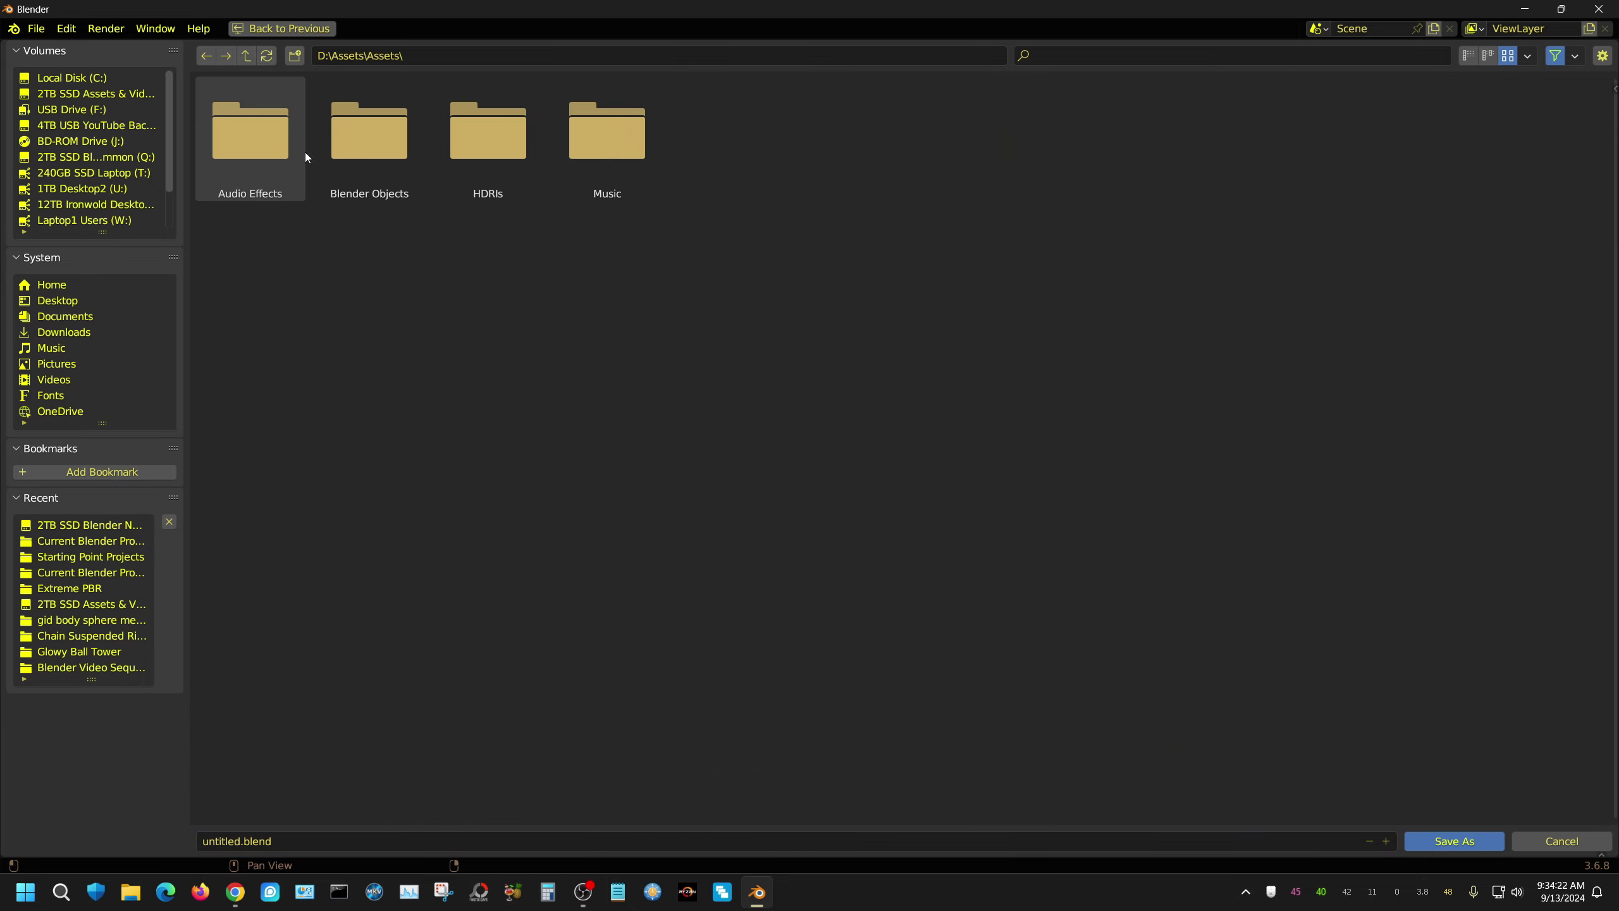
pyautogui.doubleClick(266, 142)
pyautogui.click(288, 840)
pyautogui.write('Cat Tree Basic')
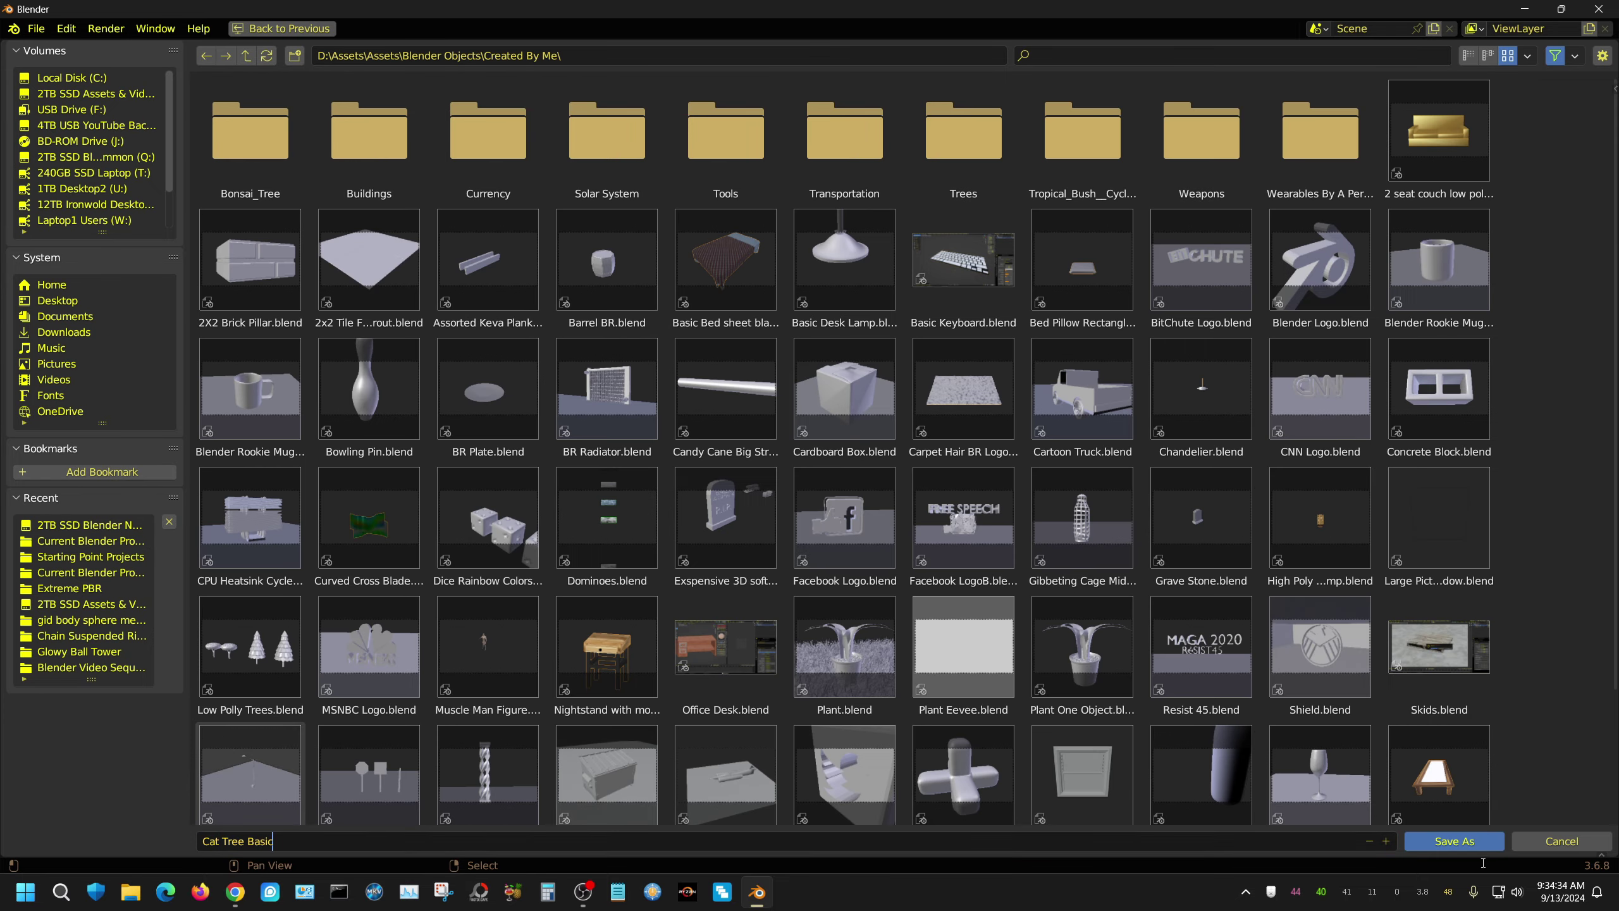
pyautogui.press('Return')
# - Open house.blend from the Q: drive's Current Blender Projects folder
pyautogui.click(36, 29)
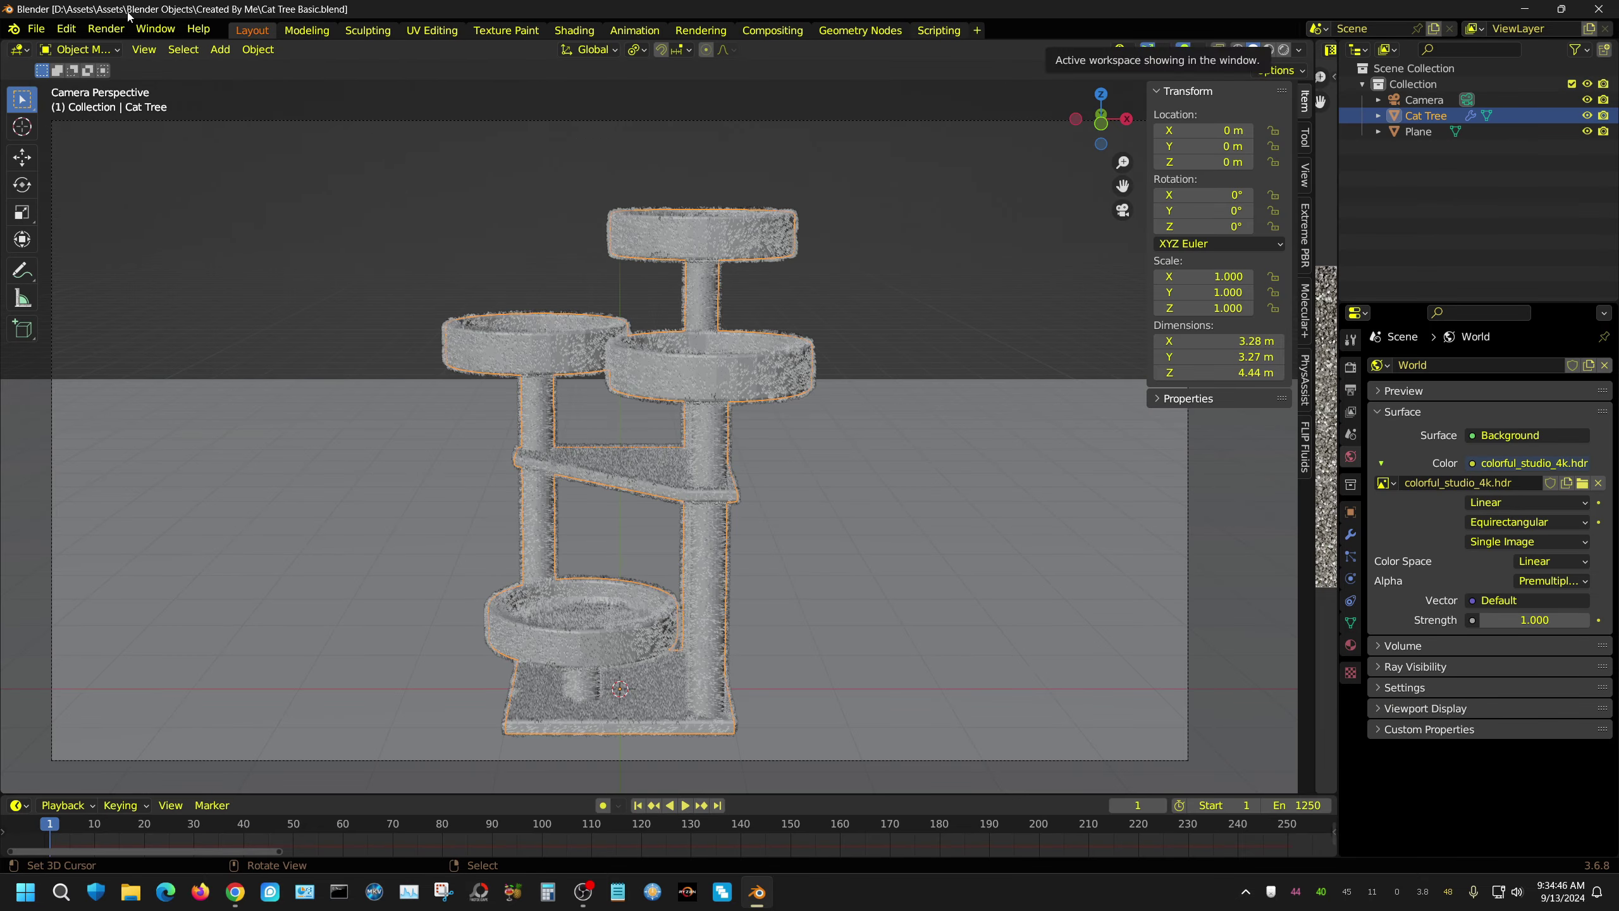
pyautogui.click(36, 28)
pyautogui.click(66, 62)
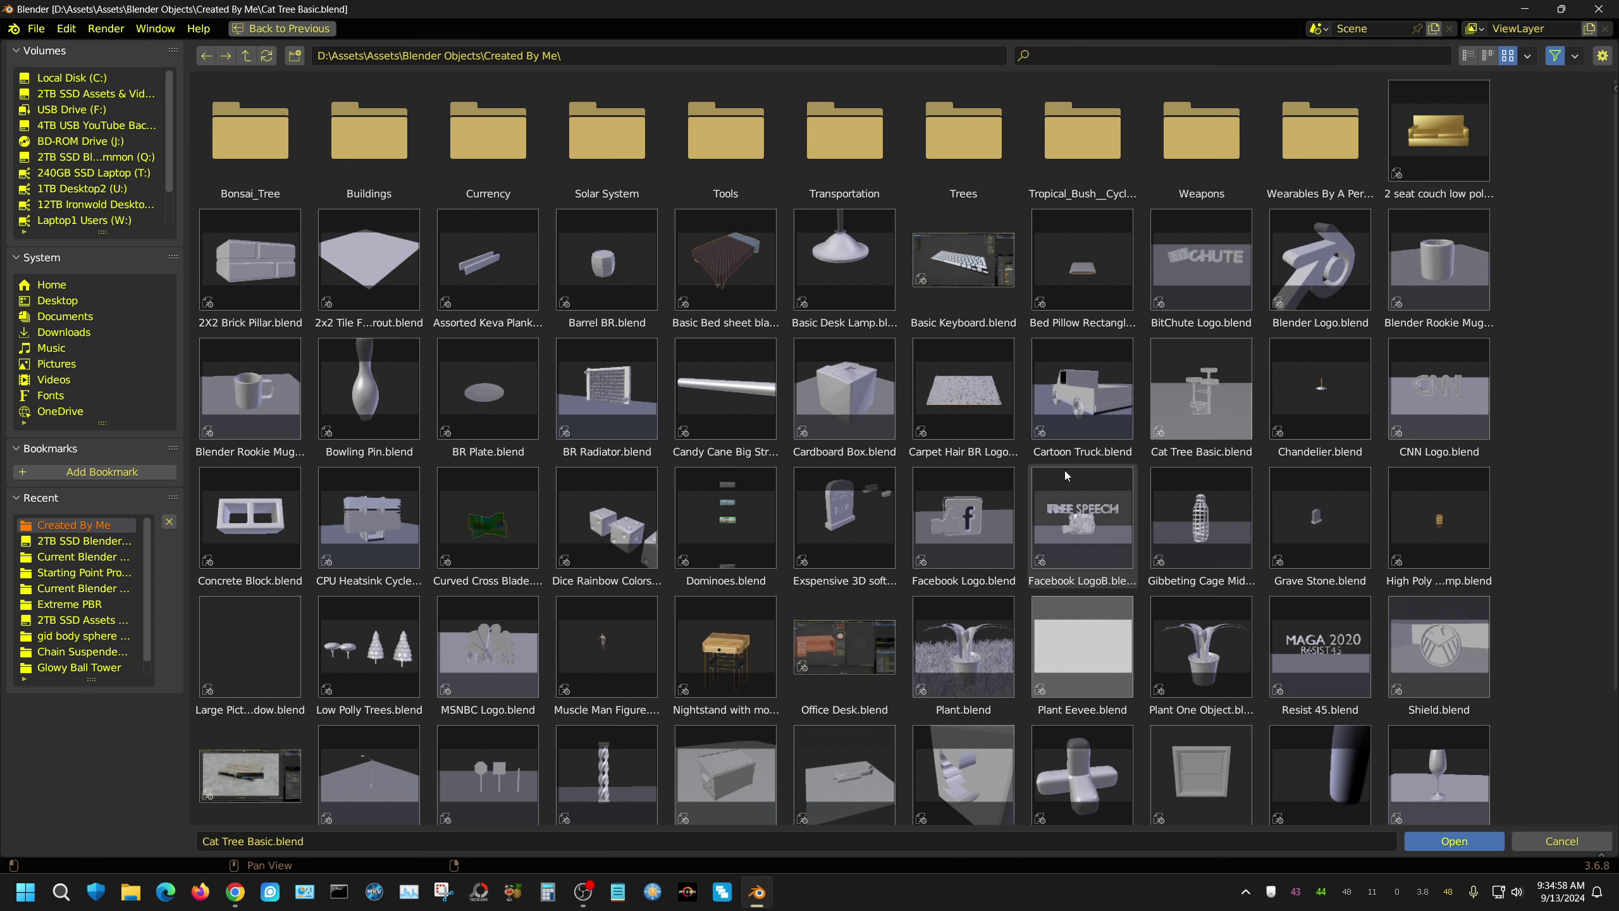
pyautogui.click(245, 56)
pyautogui.click(246, 56)
pyautogui.doubleClick(369, 134)
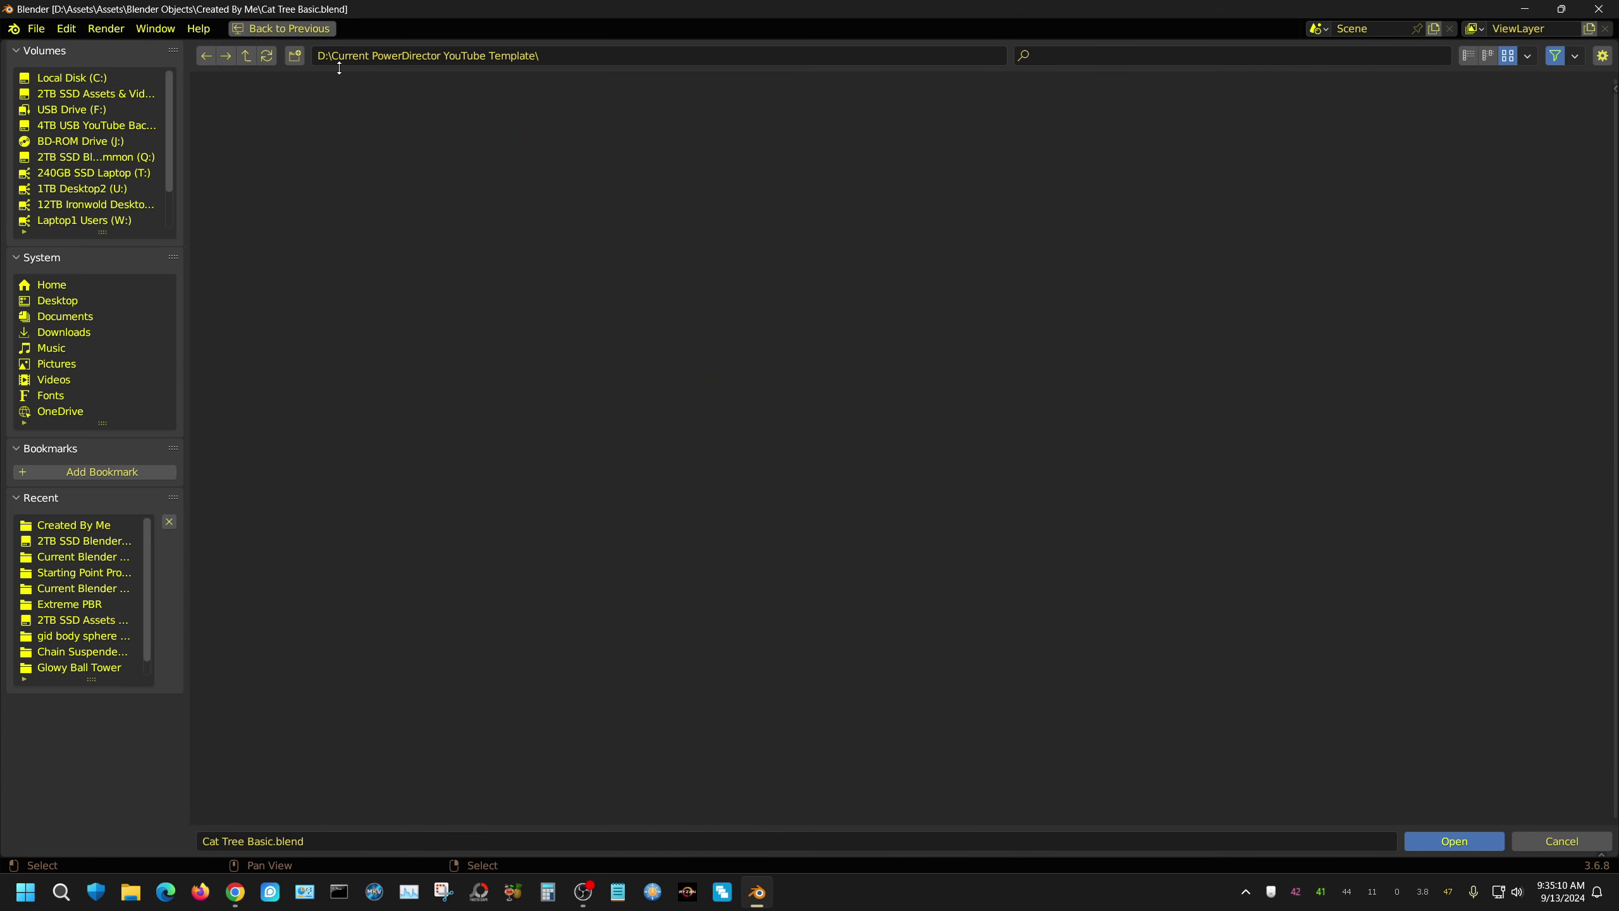
pyautogui.press('BackSpace')
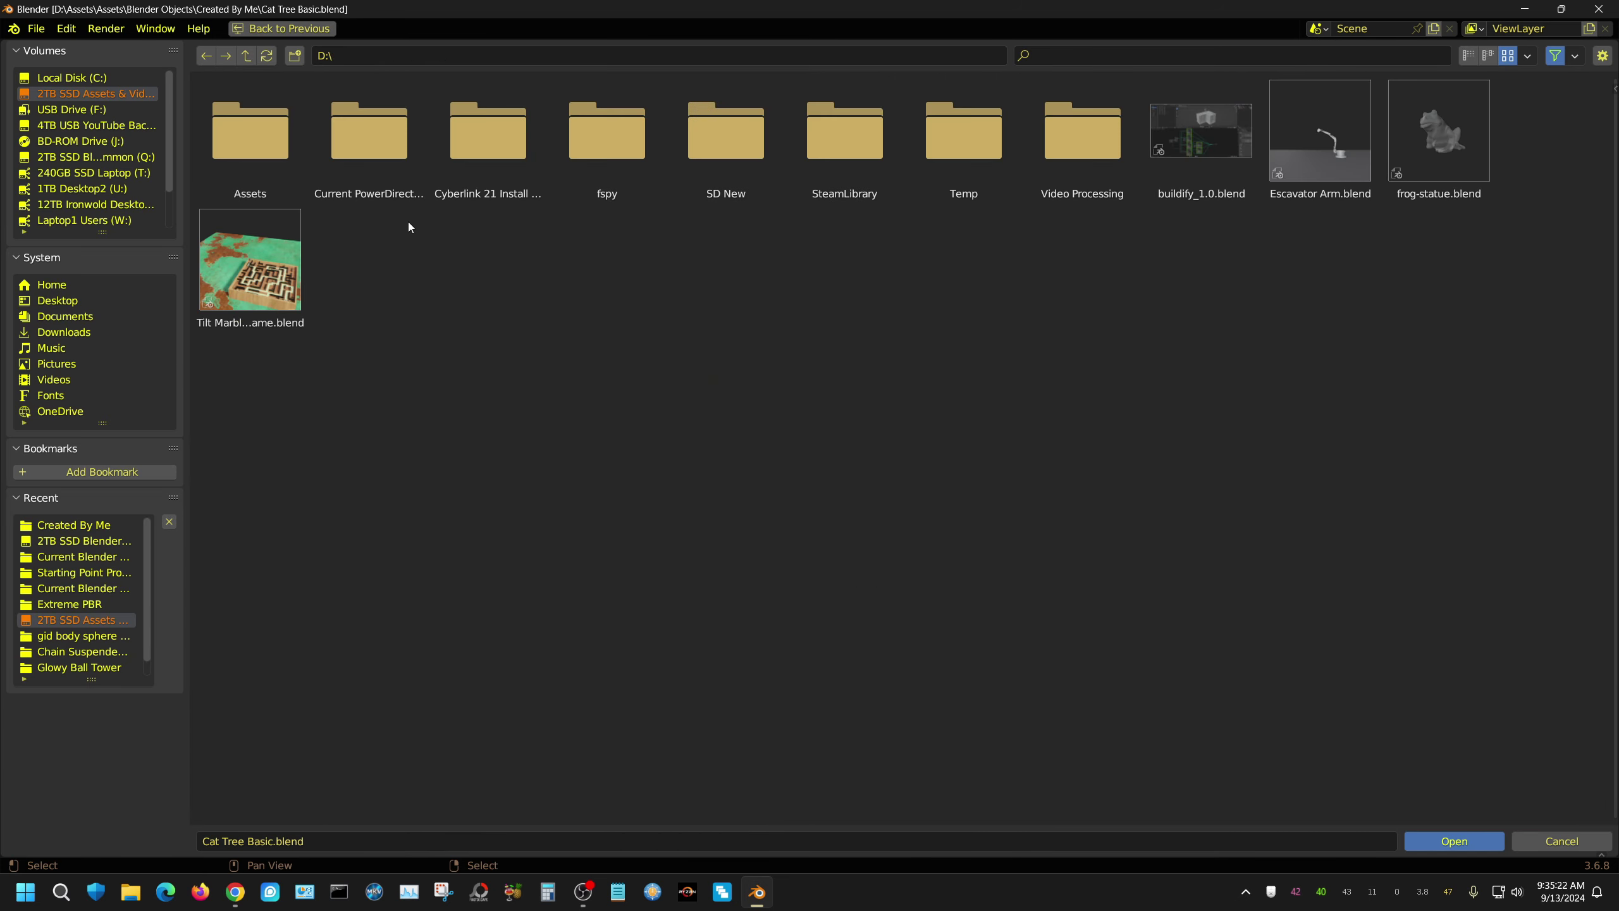
pyautogui.click(89, 156)
pyautogui.doubleClick(369, 134)
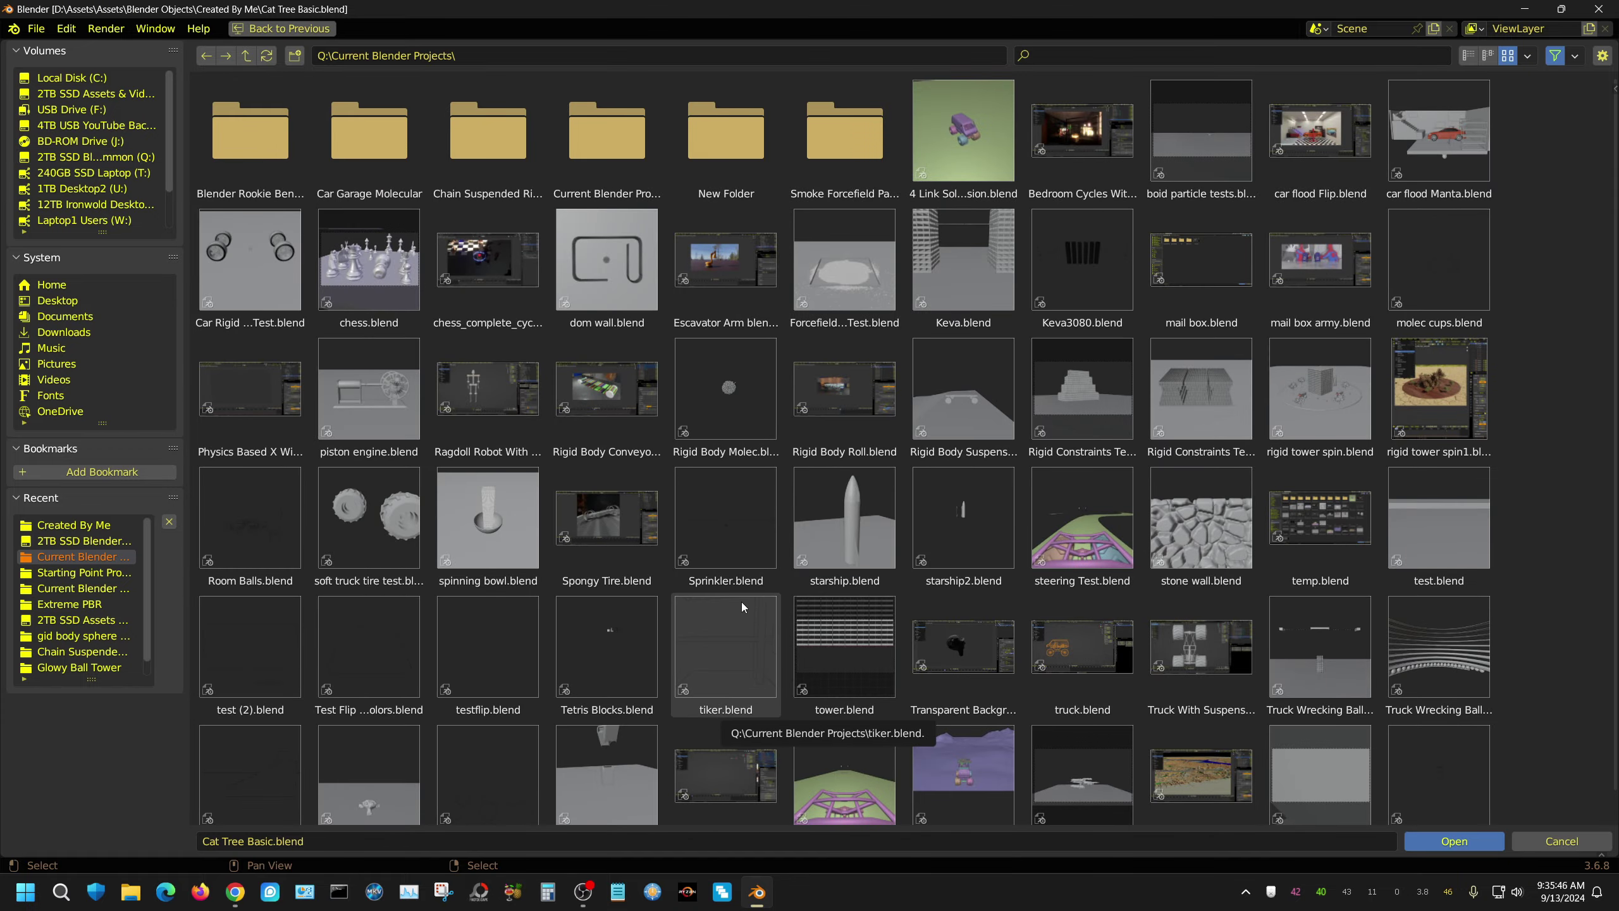
pyautogui.doubleClick(607, 134)
pyautogui.click(964, 388)
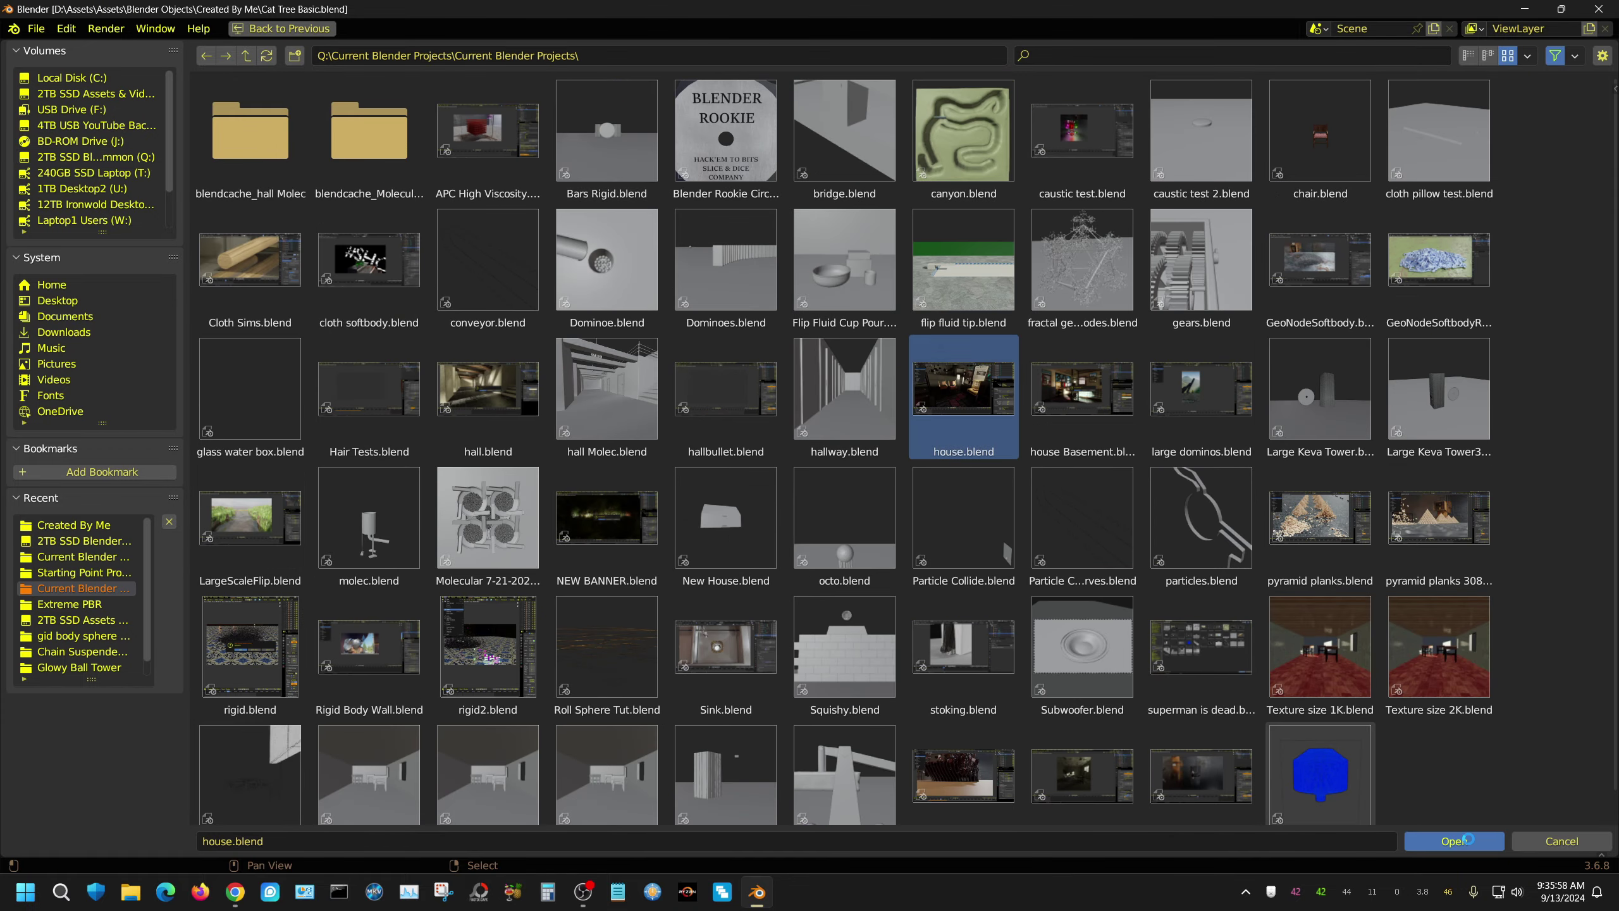
pyautogui.click(1467, 838)
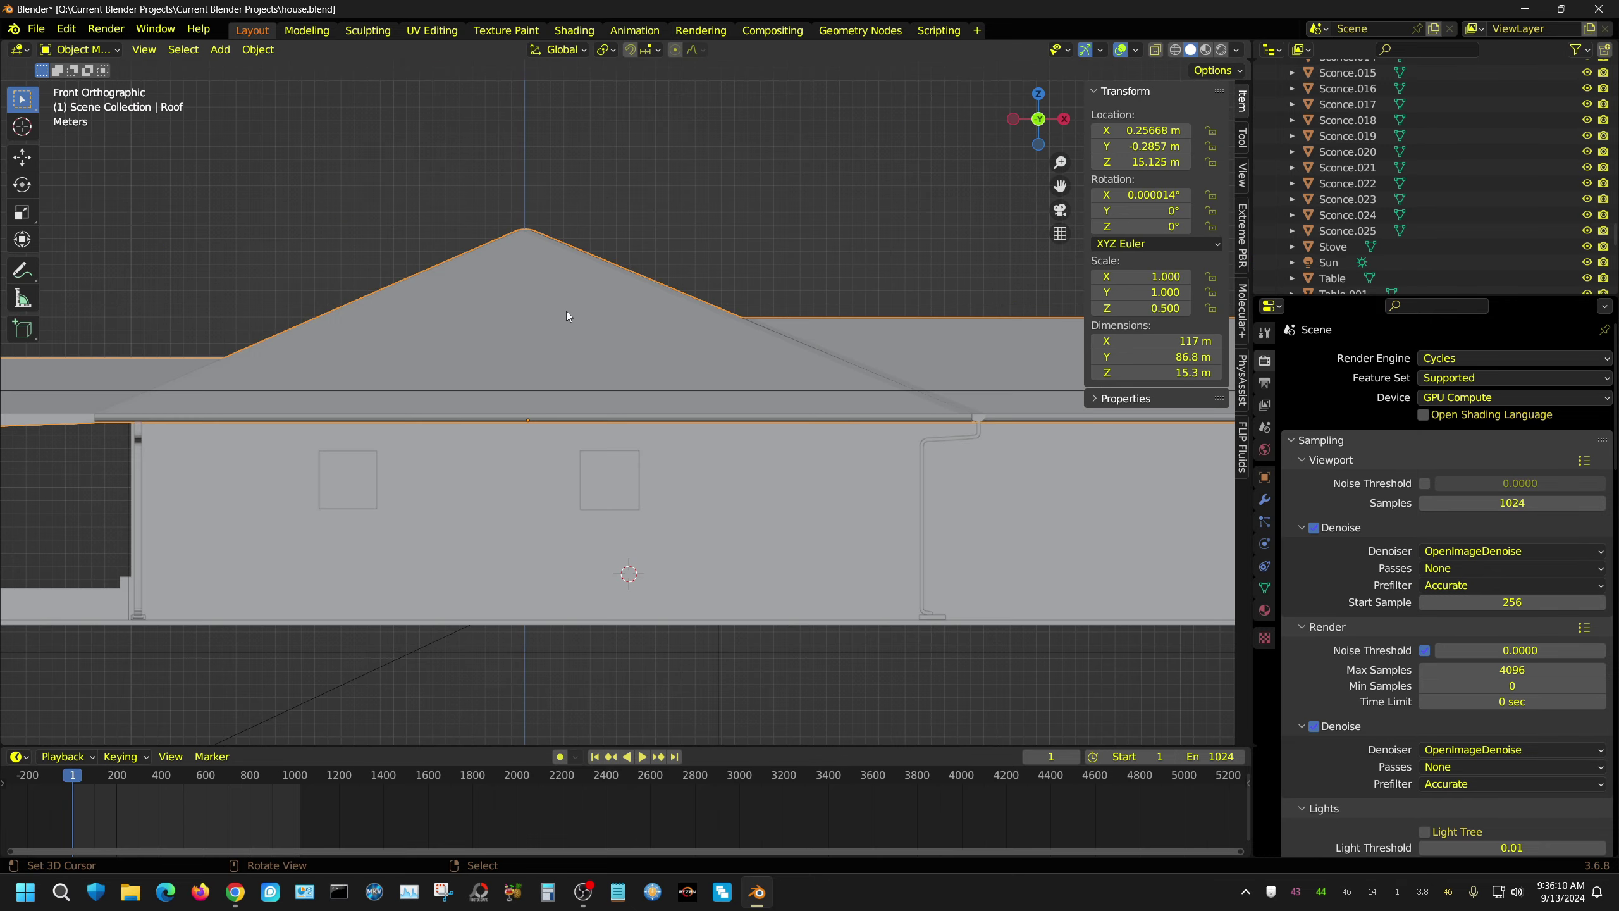
# - Append the Cat Tree object from Cat Tree Basic.blend's Object folder in Created By Me
pyautogui.click(36, 29)
pyautogui.click(60, 192)
pyautogui.click(87, 93)
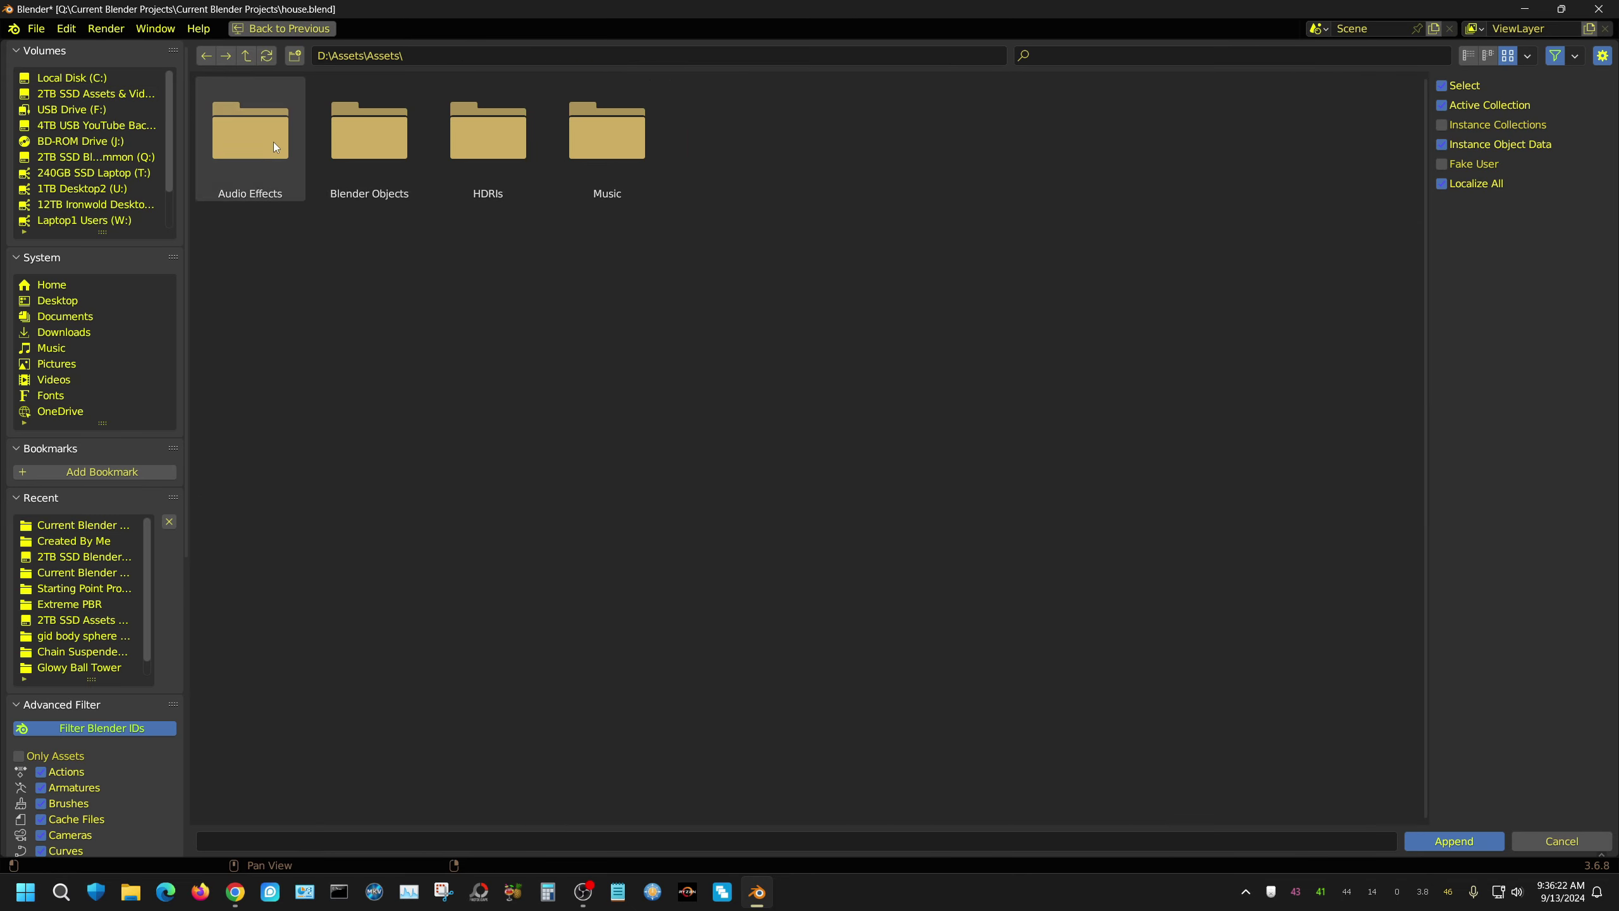
pyautogui.doubleClick(368, 135)
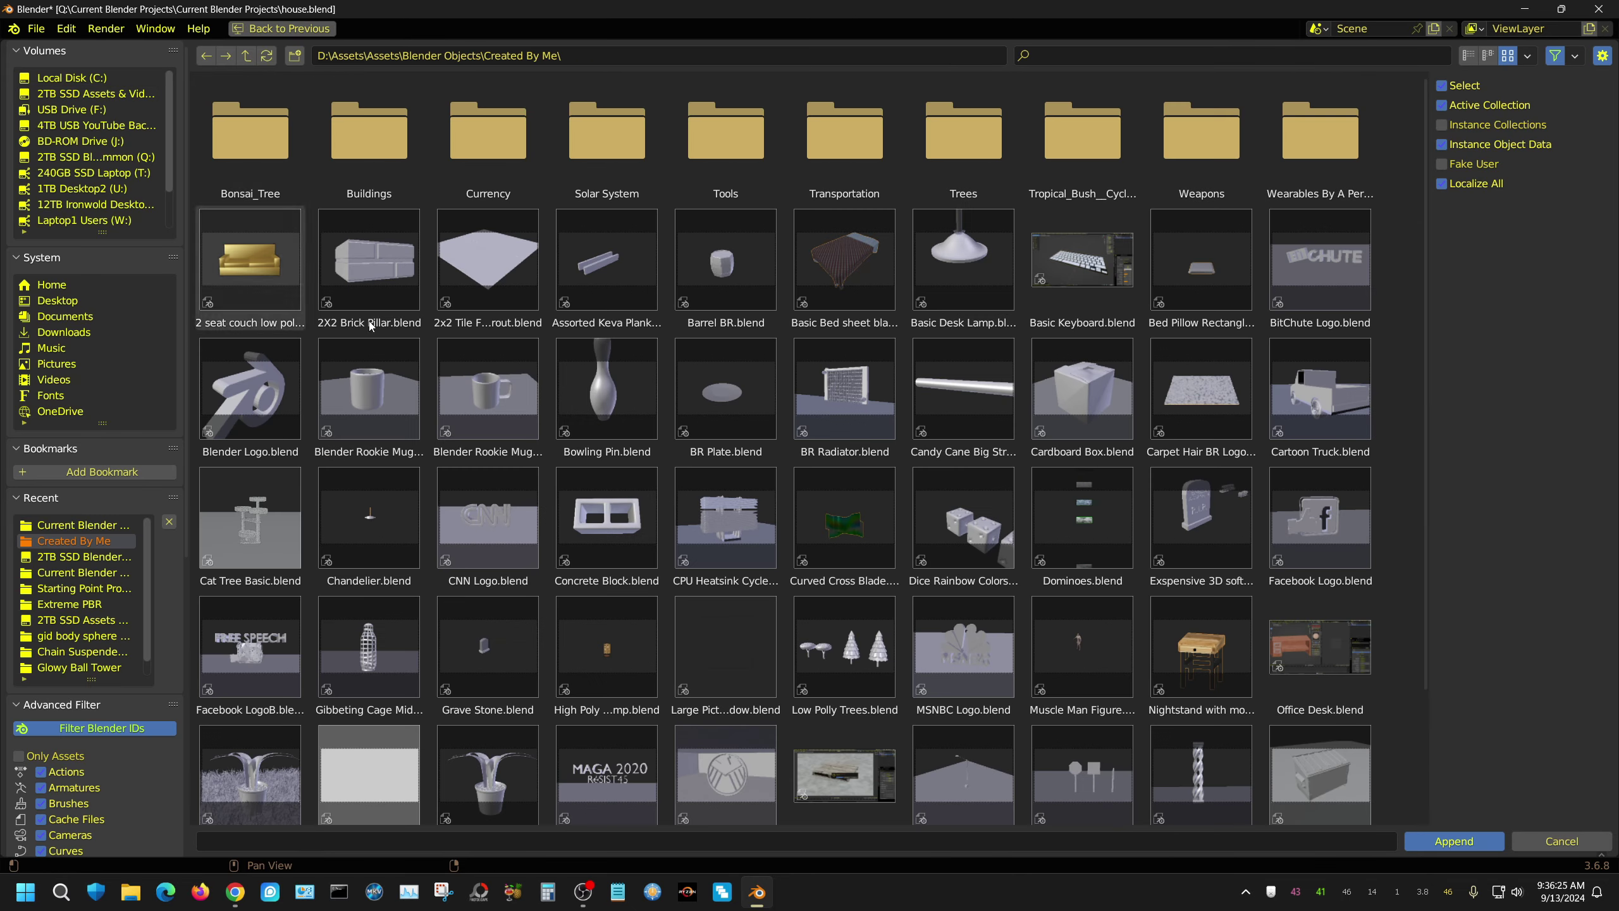
pyautogui.doubleClick(268, 525)
pyautogui.doubleClick(963, 134)
pyautogui.doubleClick(369, 134)
pyautogui.moveTo(663, 578)
pyautogui.mouseDown(button='middle')
pyautogui.moveTo(564, 663)
pyautogui.moveTo(475, 643)
pyautogui.mouseUp(button='middle')
# - Move the cat tree into the room beside the chairs and enlarge it
pyautogui.press('g')
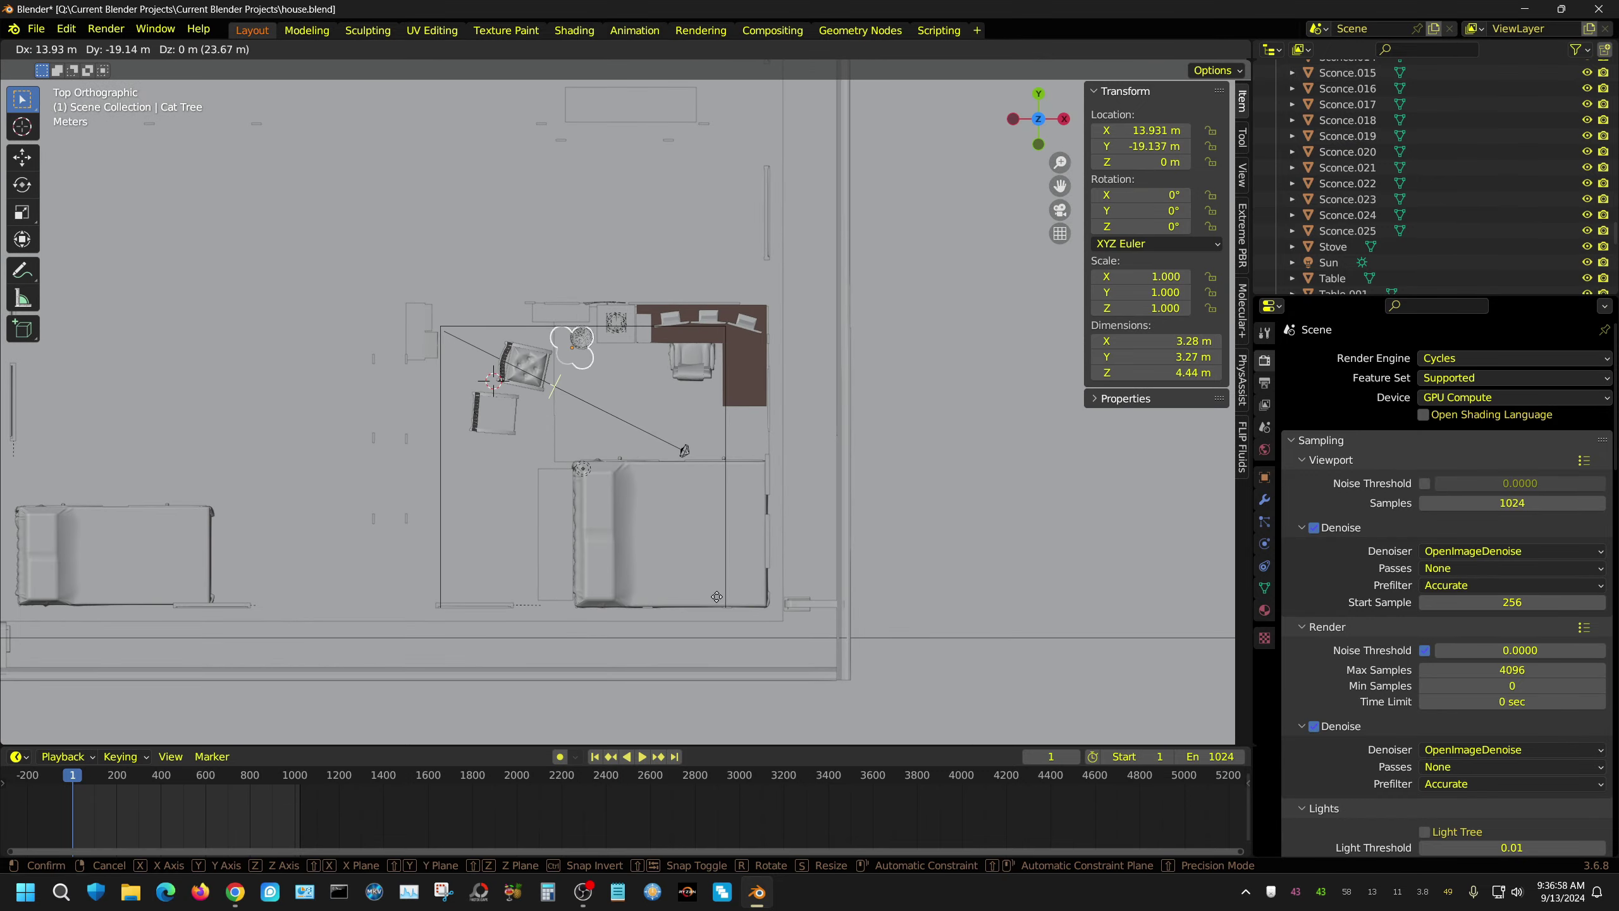
pyautogui.click(661, 497)
pyautogui.hotkey('shift', 'z')
pyautogui.press('KP_3')
pyautogui.scroll(3, 678, 729)
pyautogui.press('s')
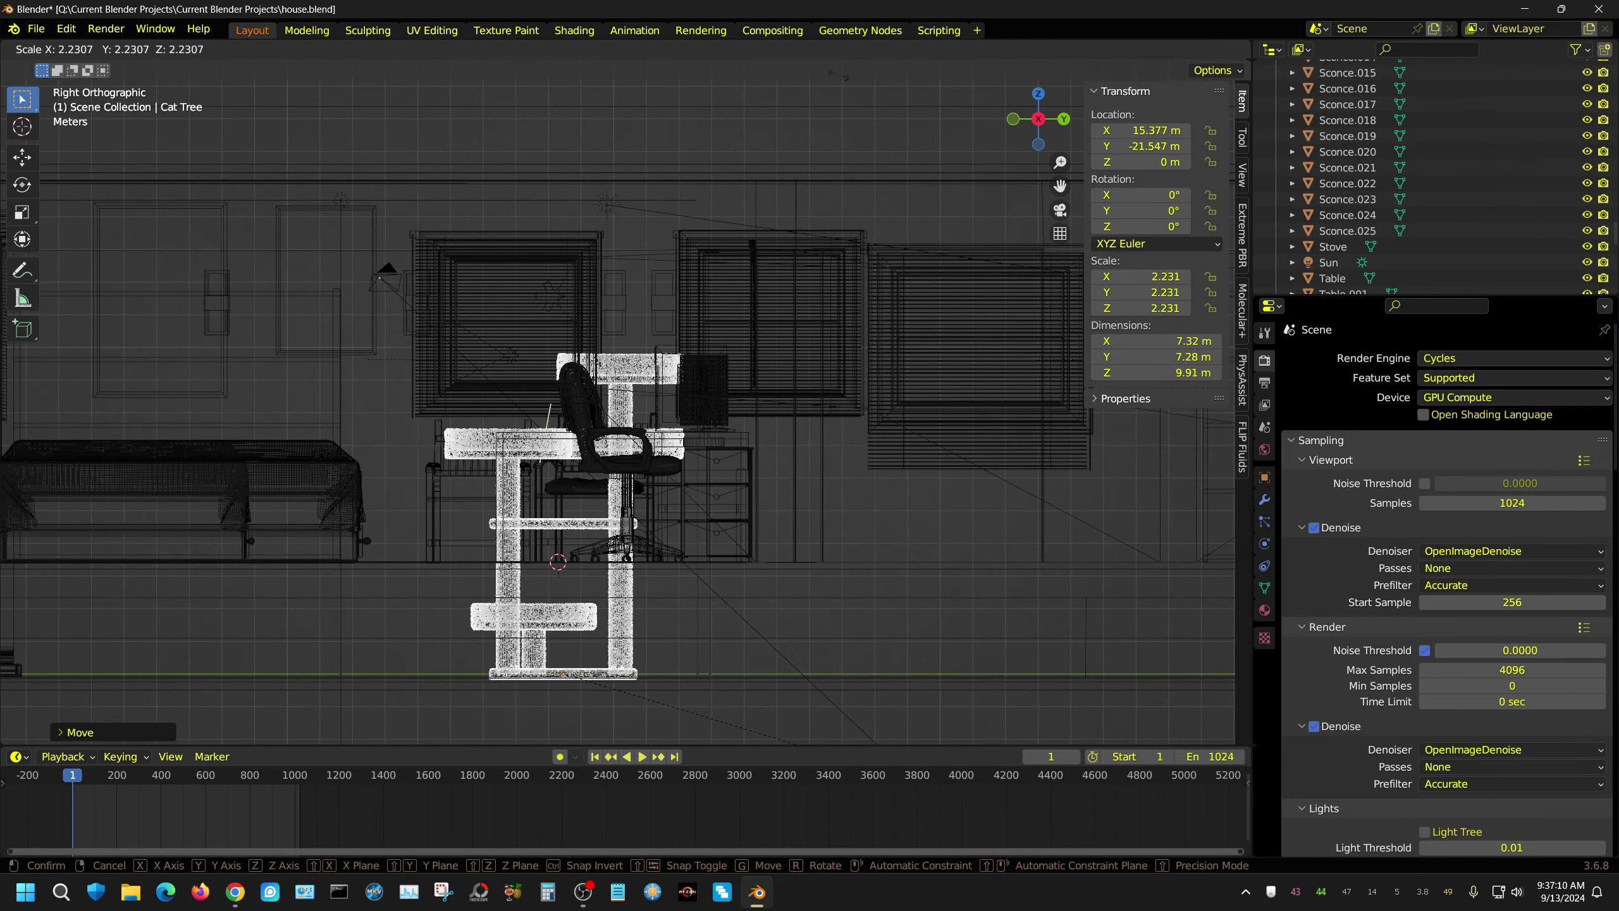
pyautogui.click(733, 720)
# - Raise the cat tree to 3.52 m along Z and rescale it to 1.392
pyautogui.press('g')
pyautogui.press('z')
pyautogui.click(639, 588)
pyautogui.scroll(5, 638, 383)
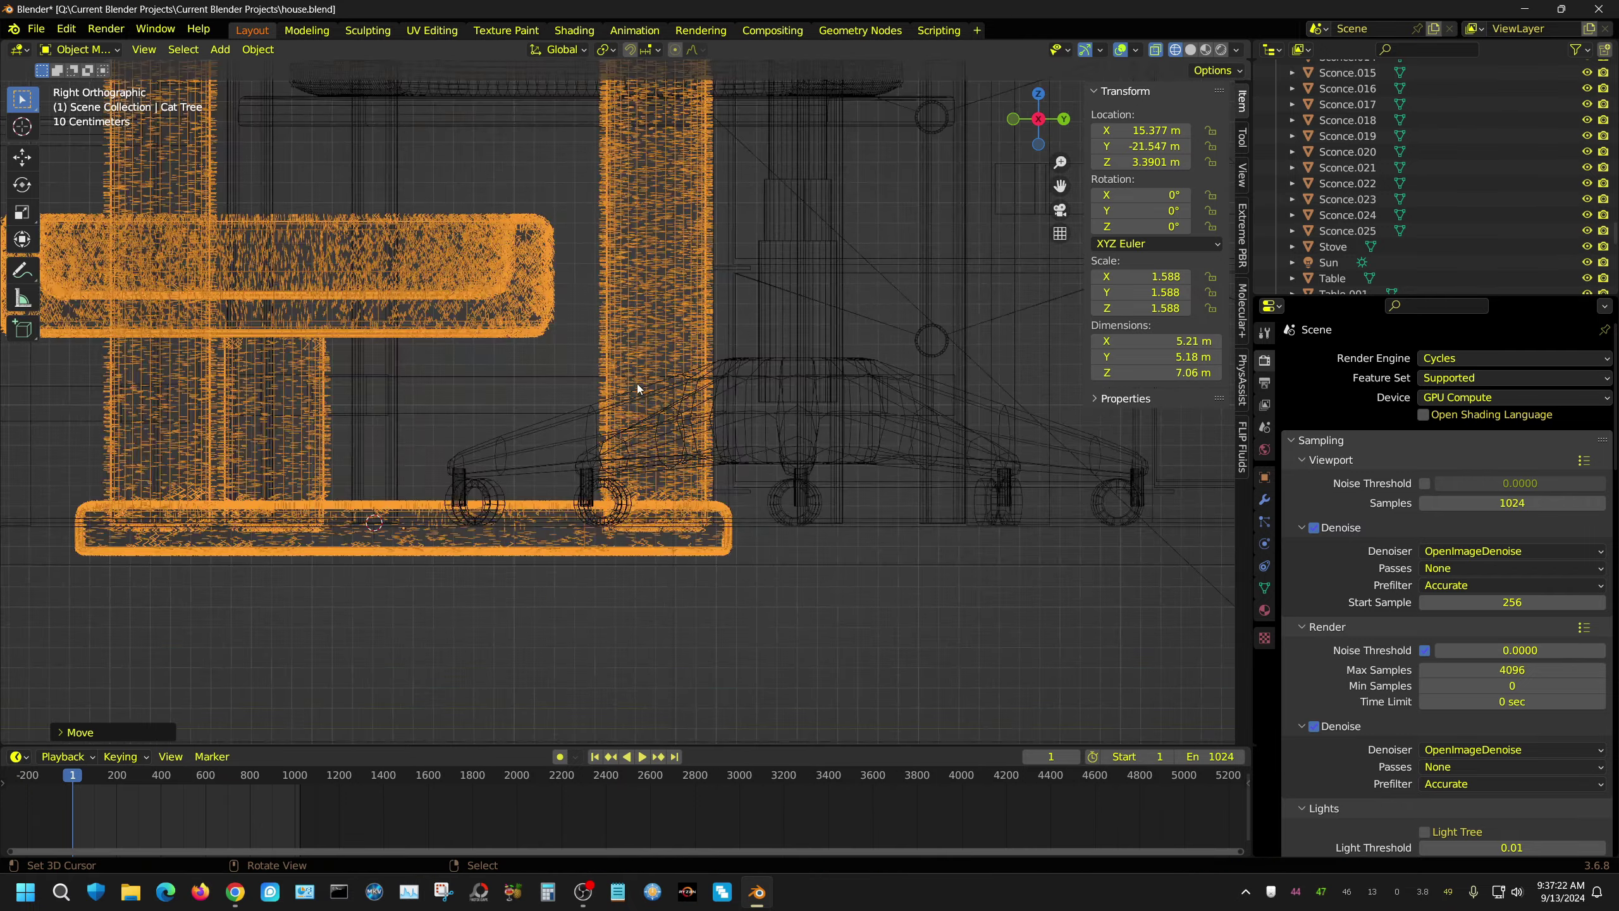
pyautogui.press('g')
pyautogui.press('z')
pyautogui.click(637, 561)
pyautogui.moveTo(638, 561); pyautogui.dragTo(675, 580, button='middle')
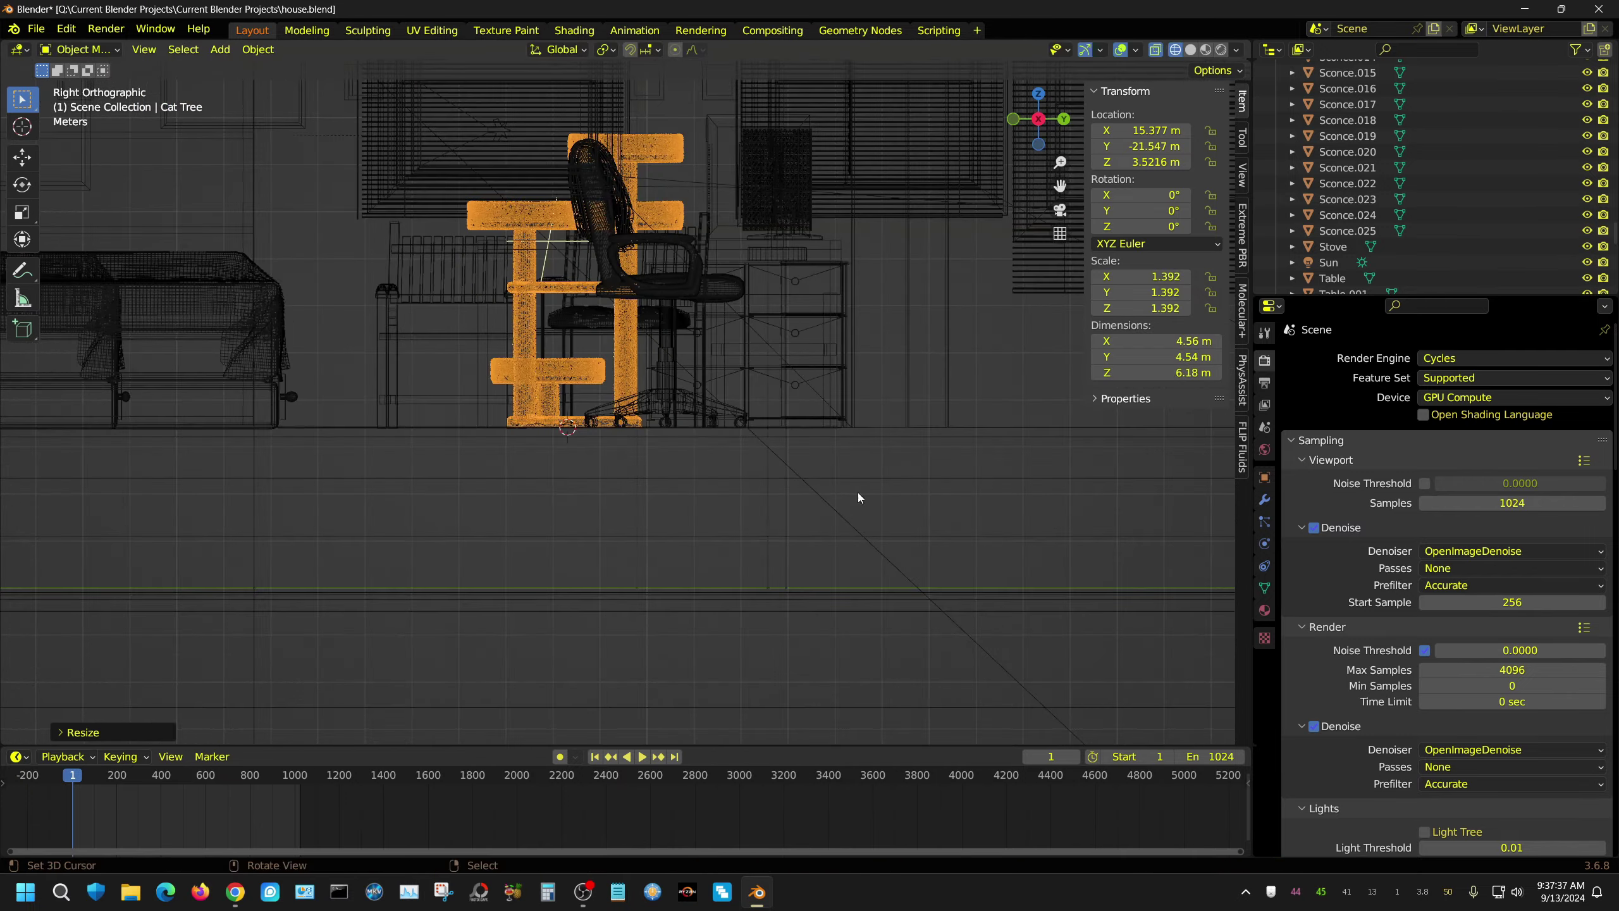
pyautogui.press('s')
pyautogui.click(748, 529)
pyautogui.press('KP_0')
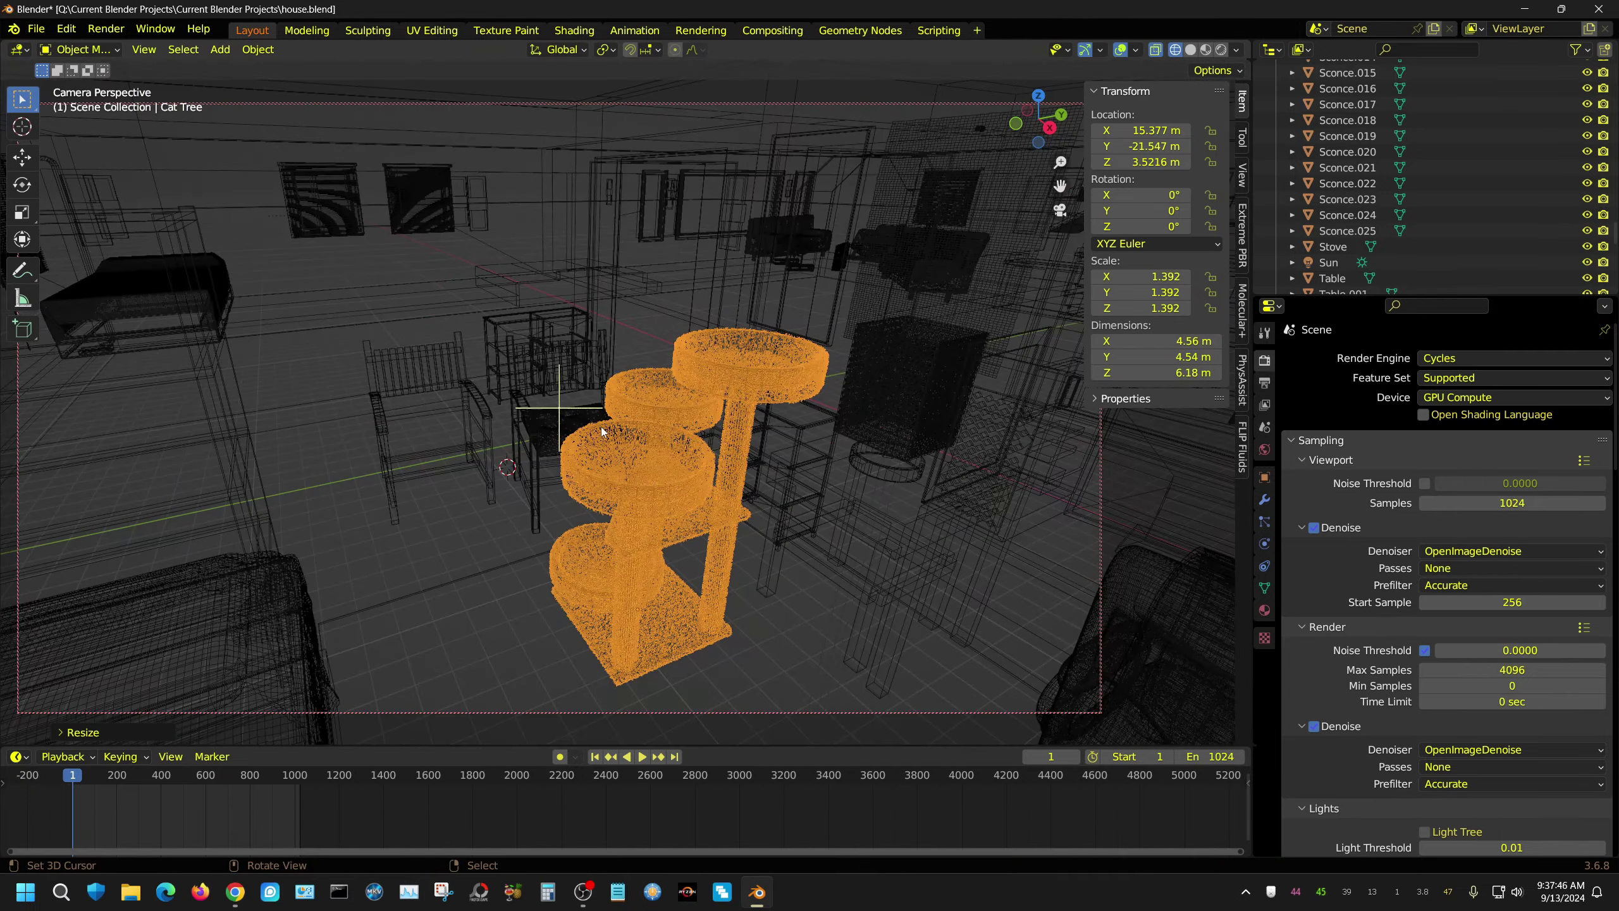
# - Set the camera's depth of field focus distance to 8.4 m
pyautogui.press('KP_7')
pyautogui.click(790, 516)
pyautogui.click(1264, 542)
pyautogui.scroll(-5, 1508, 815)
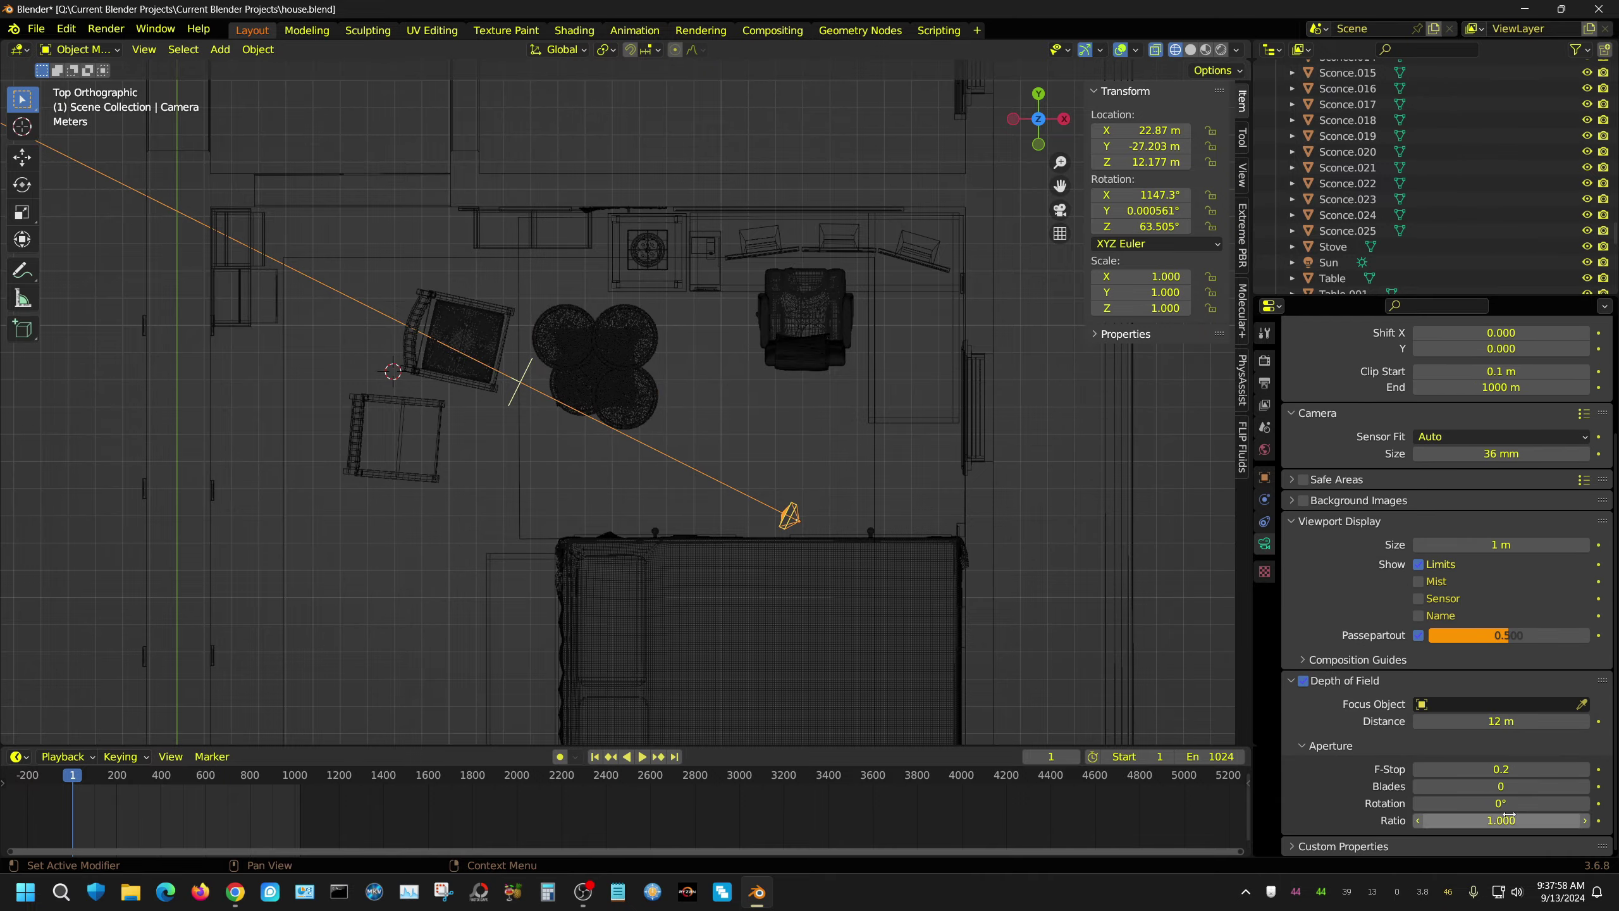
pyautogui.moveTo(1502, 720); pyautogui.dragTo(1542, 721)
pyautogui.press('KP_0')
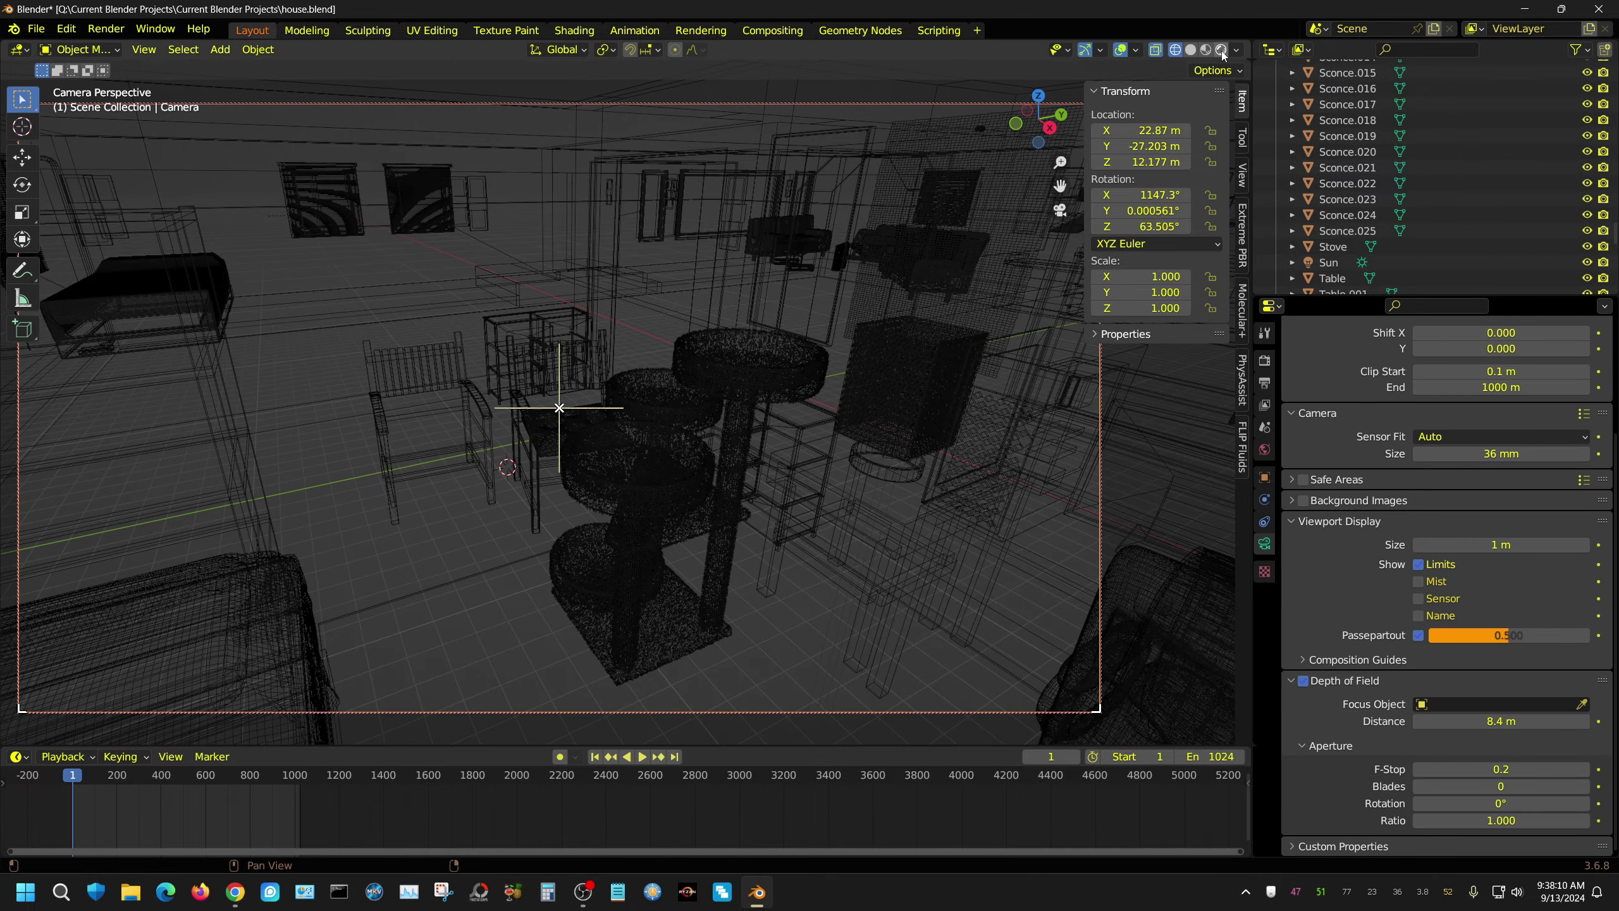
# - Cap render Max Samples at 1024 and start a test render of the camera view
pyautogui.click(1220, 50)
pyautogui.click(1190, 50)
pyautogui.click(1265, 361)
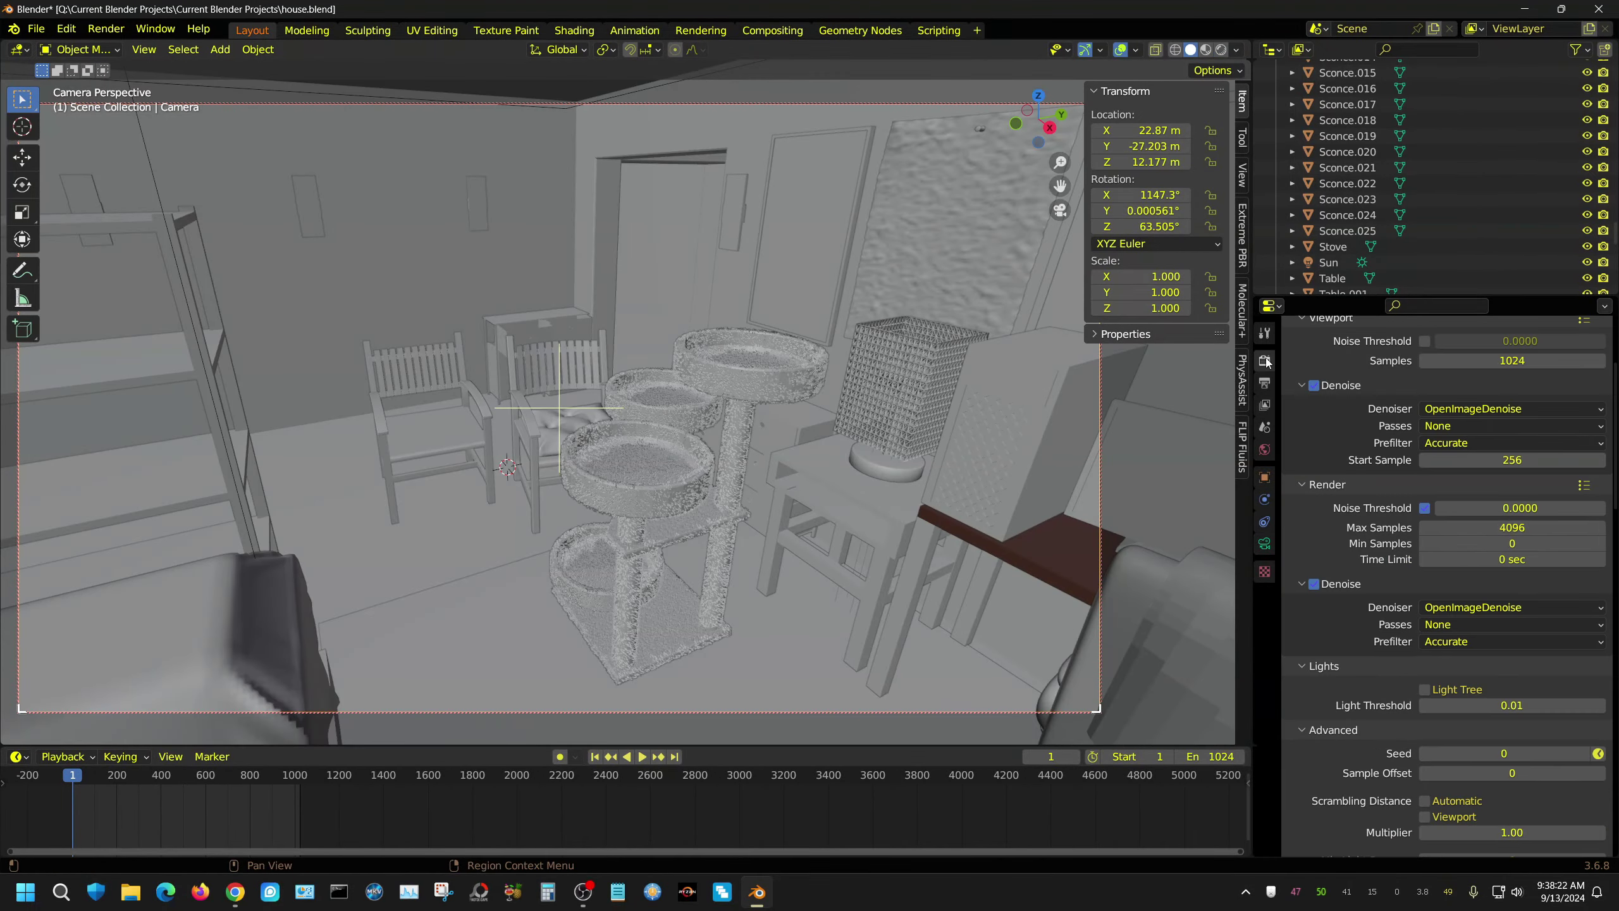
pyautogui.click(106, 28)
pyautogui.click(134, 43)
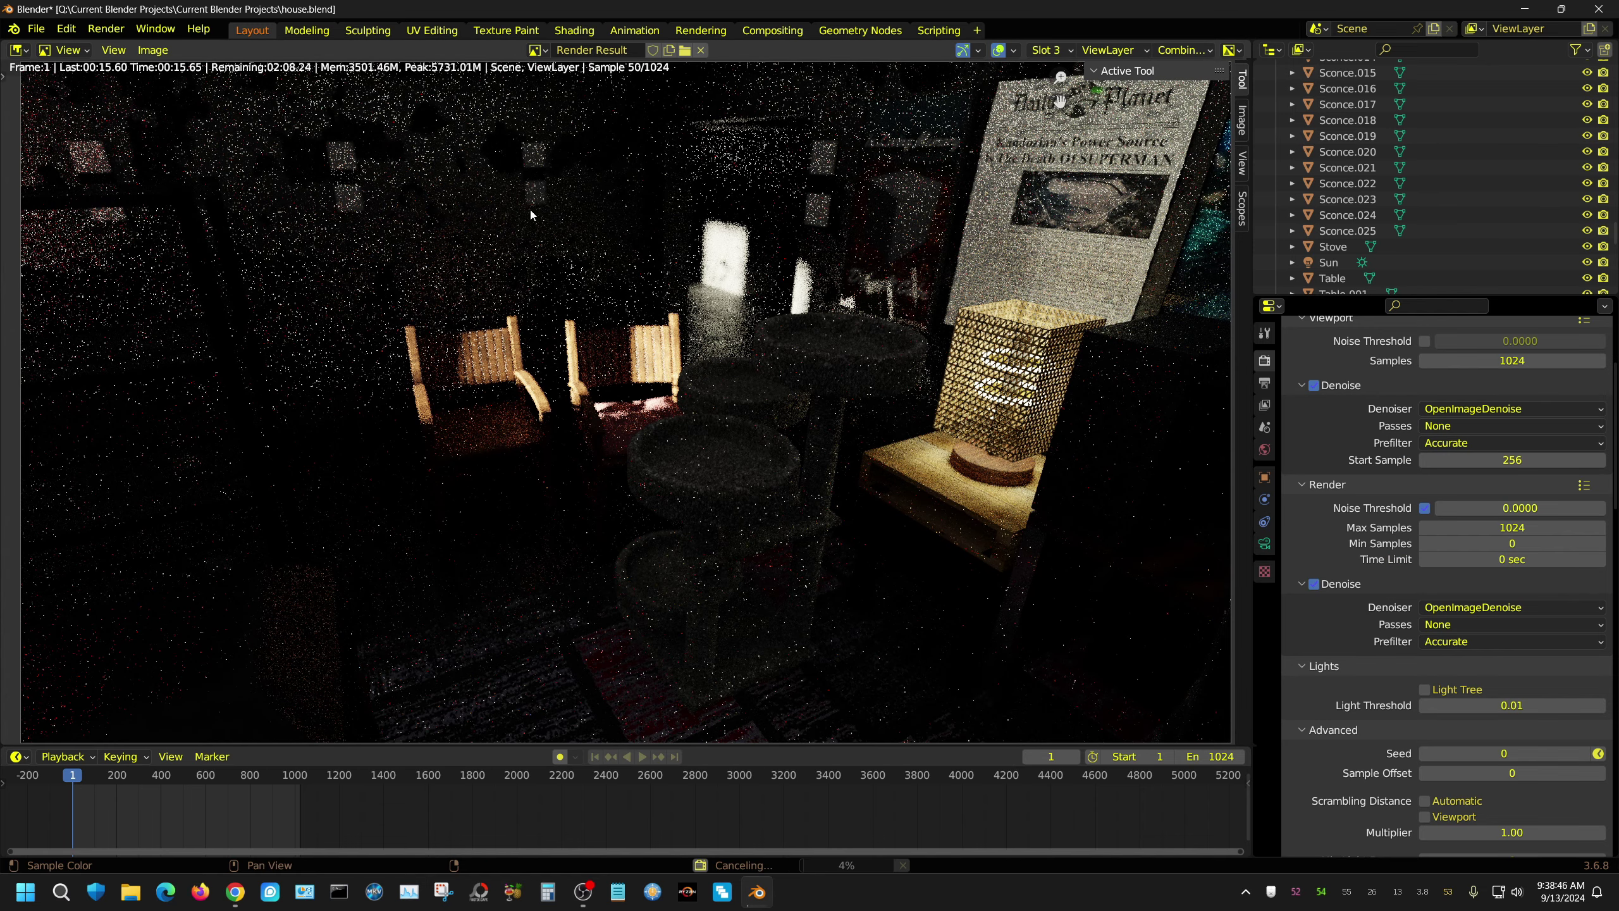
# - Slide the cat tree toward the chairs and turn it about 17°
pyautogui.press('Escape')
pyautogui.press('KP_7')
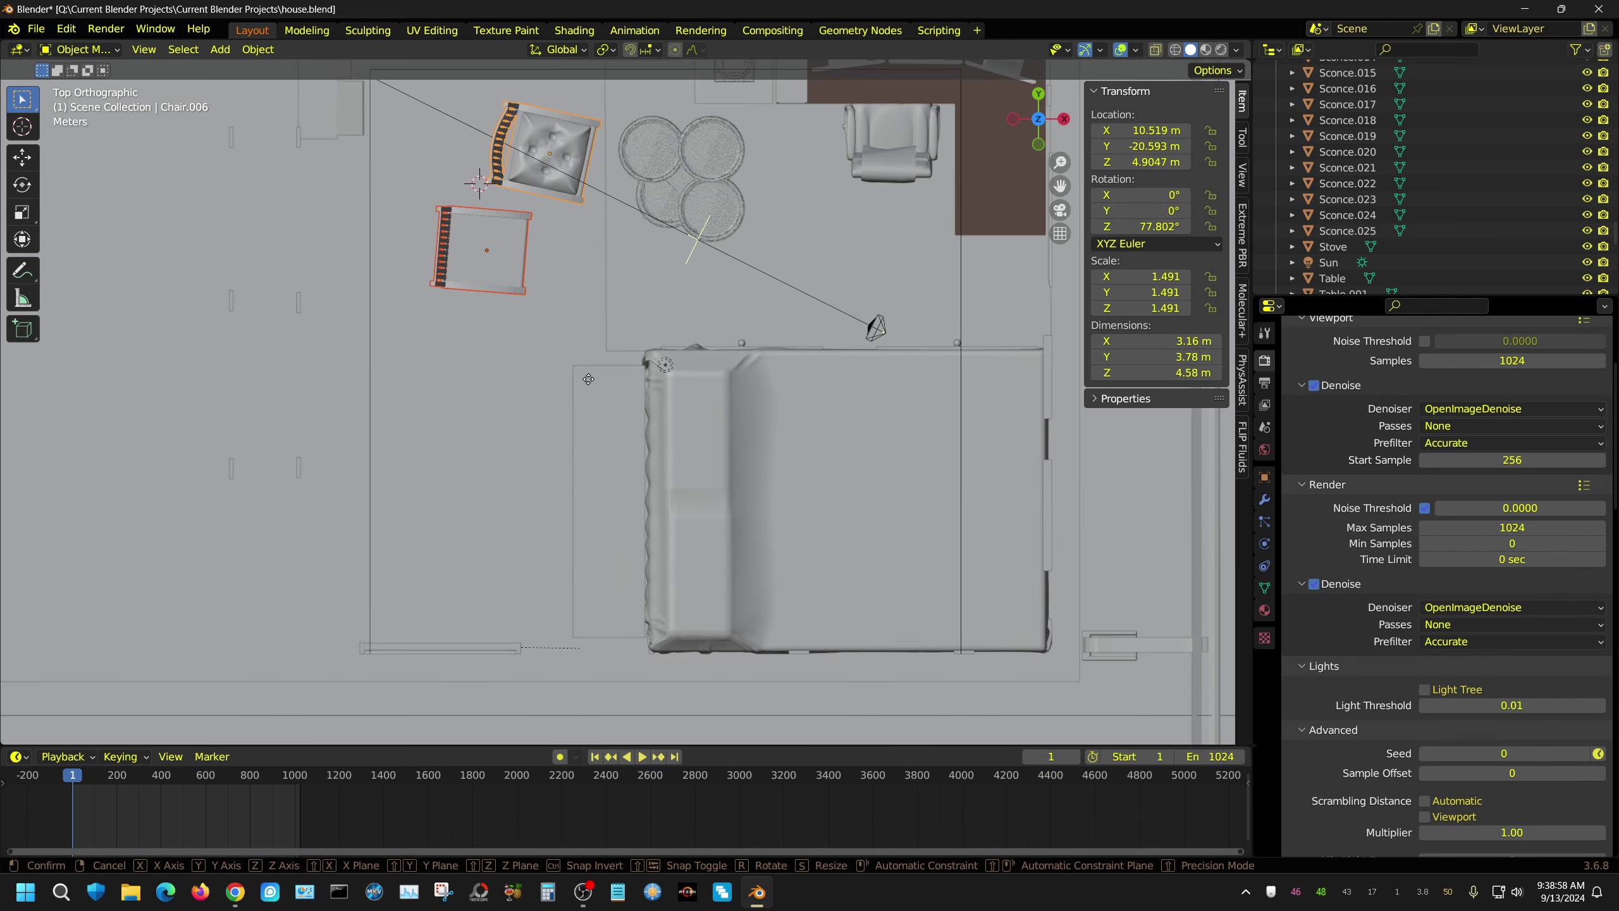
pyautogui.click(719, 174)
pyautogui.keyDown('shift'); pyautogui.moveTo(719, 175); pyautogui.dragTo(745, 330, button='middle'); pyautogui.keyUp('shift')
pyautogui.press('g')
pyautogui.press('r')
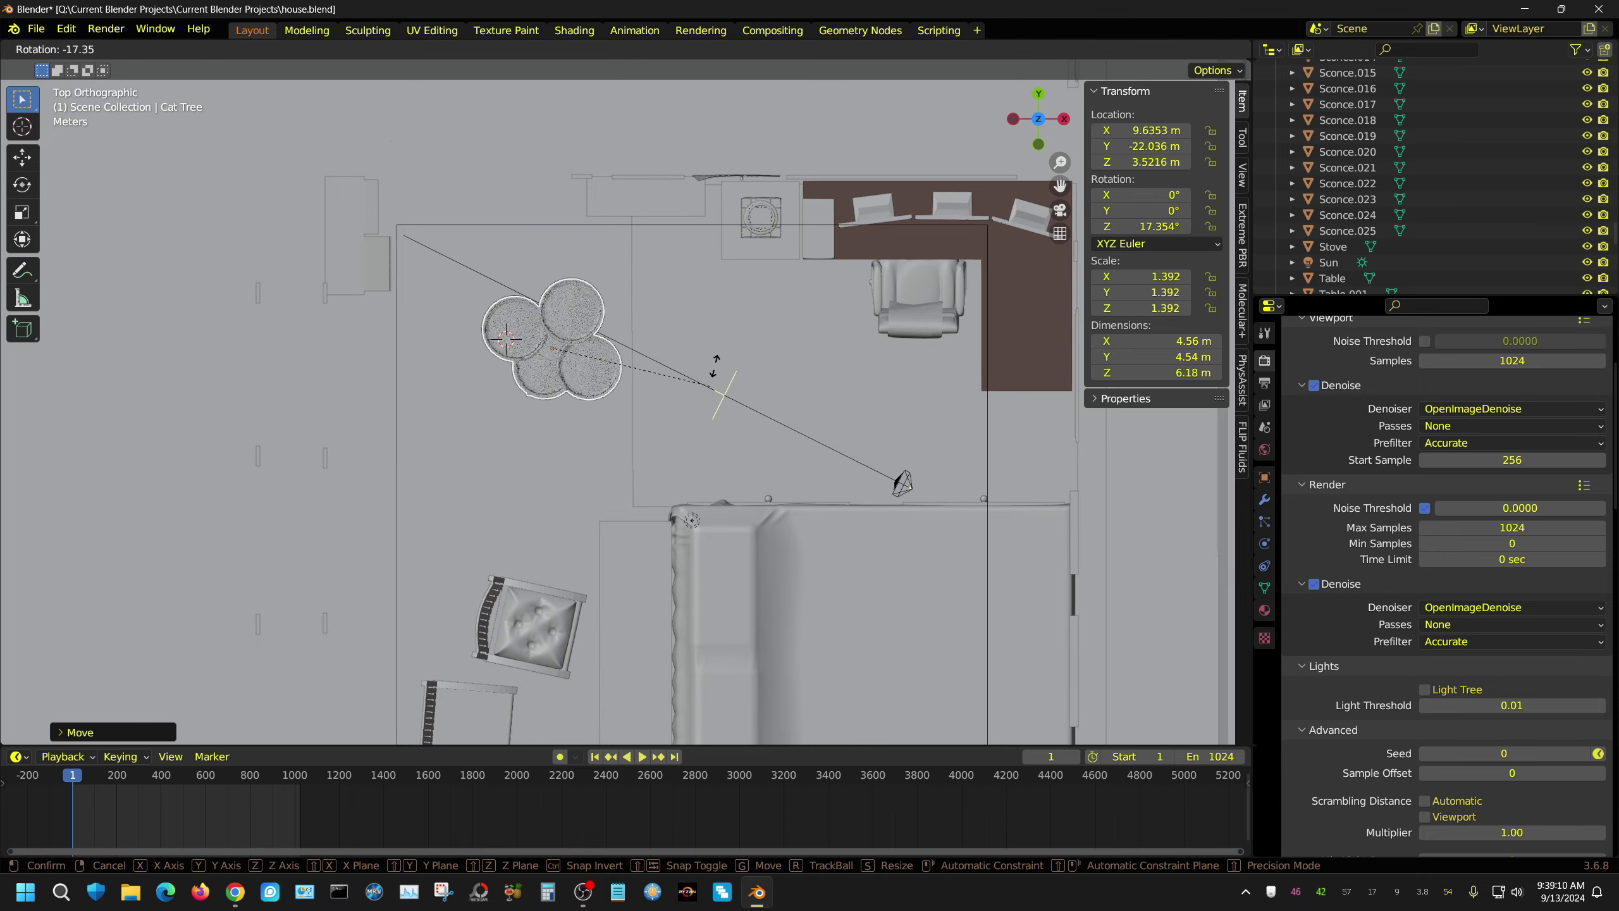
pyautogui.click(712, 348)
# - Render the room from the scene camera
pyautogui.press('KP_0')
pyautogui.click(106, 29)
pyautogui.click(153, 55)
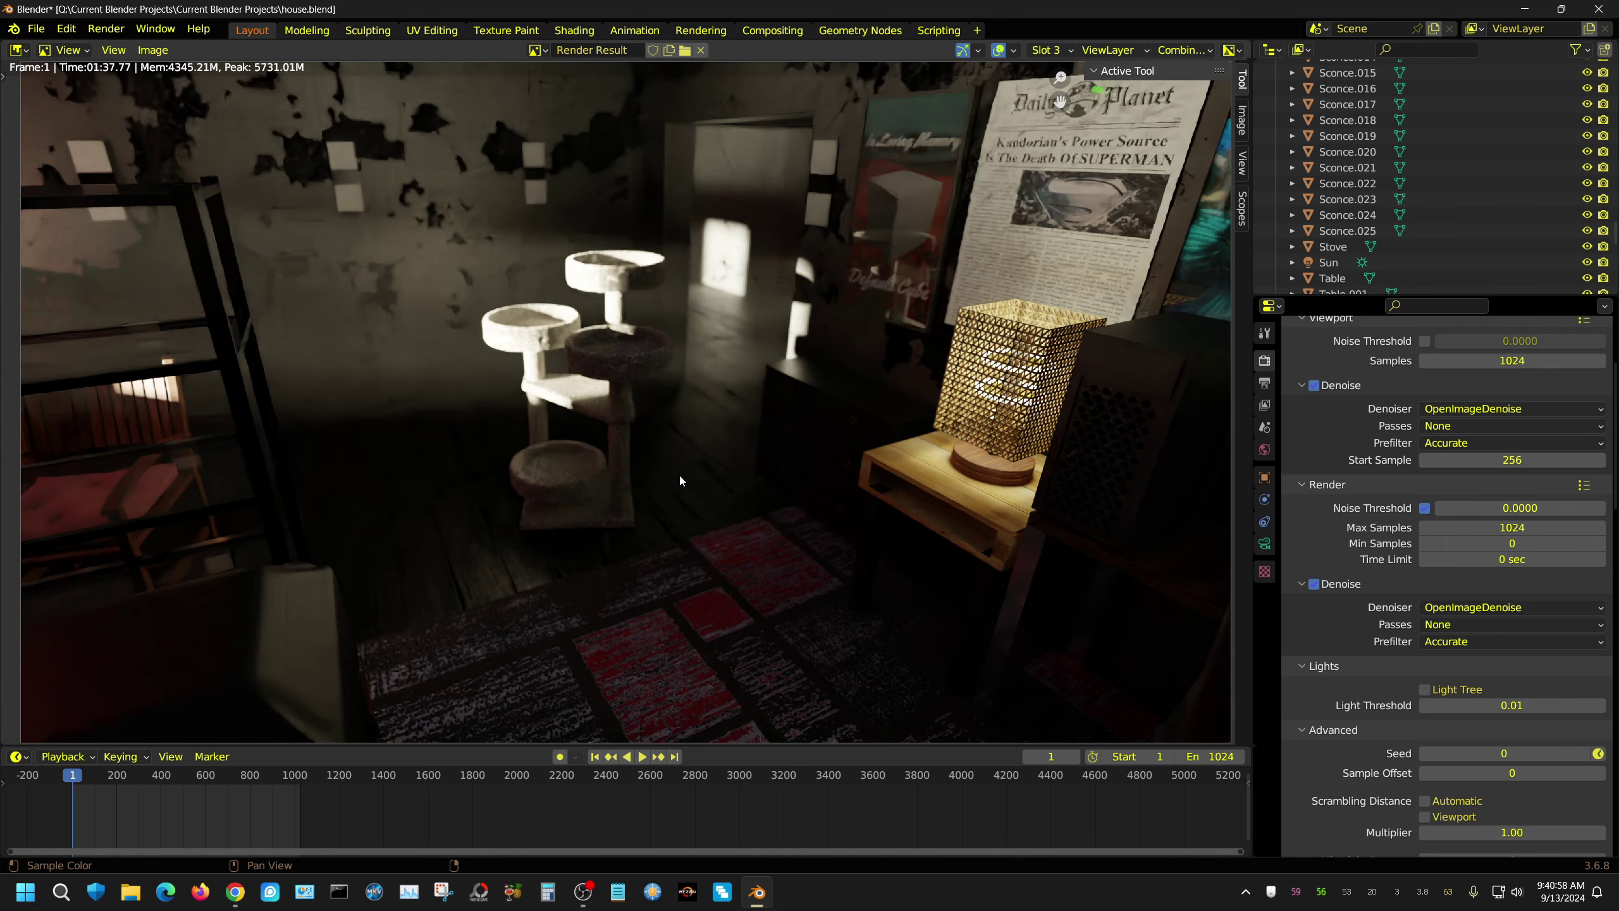
# - Refocus the camera to 14 m, render again, and begin saving the image
pyautogui.press('Escape')
pyautogui.press('KP_7')
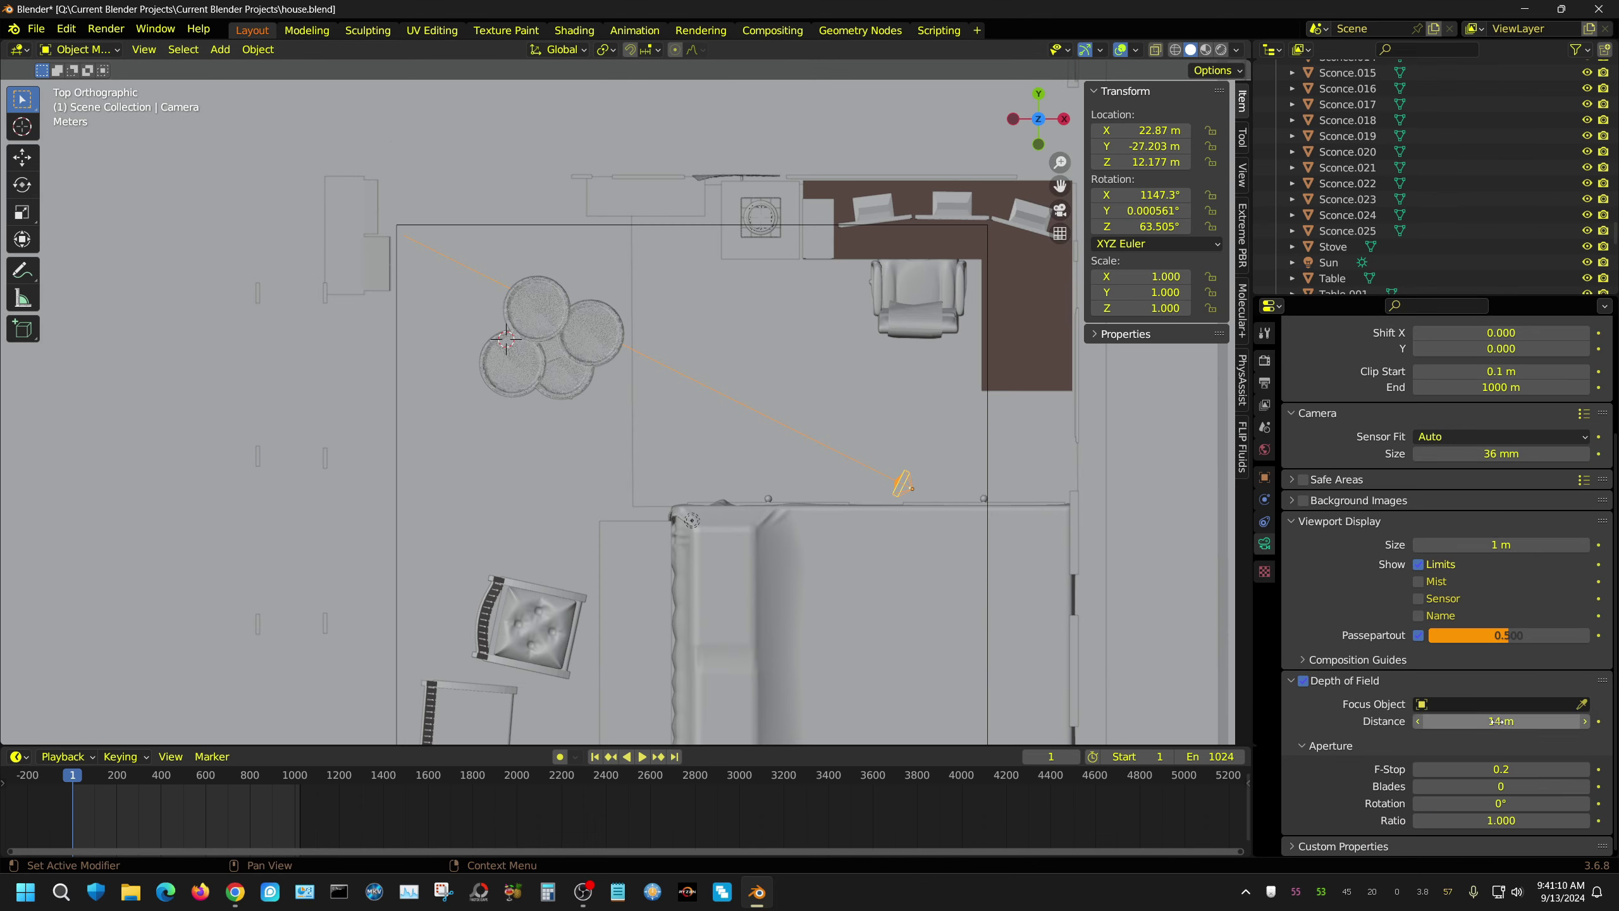
pyautogui.press('KP_0')
pyautogui.click(106, 29)
pyautogui.click(146, 58)
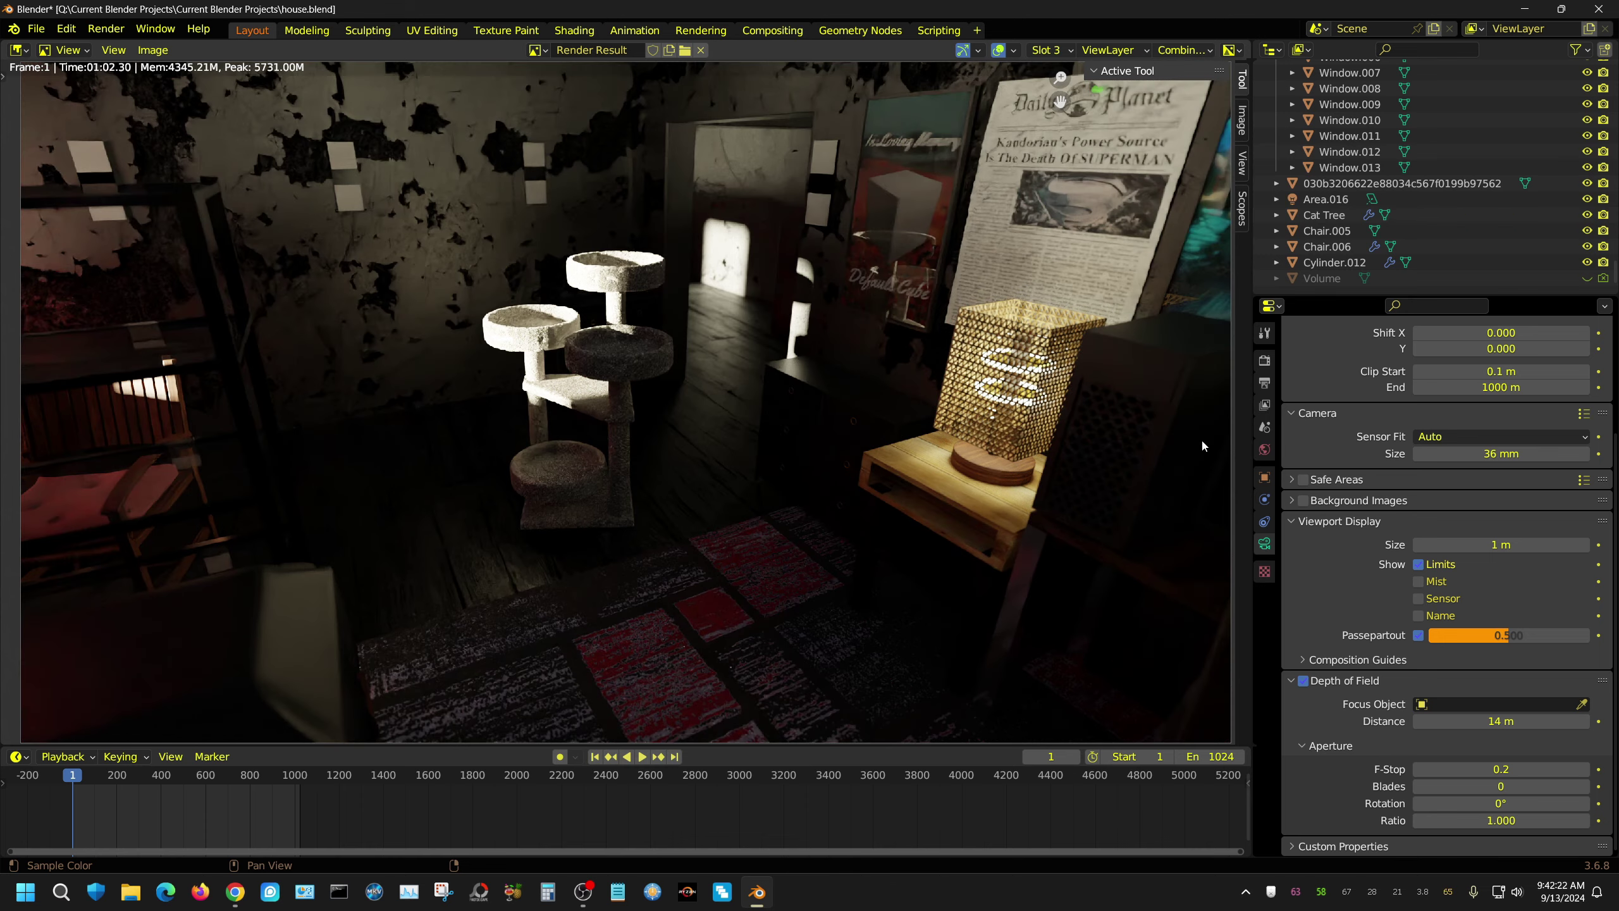
pyautogui.click(153, 50)
pyautogui.click(160, 192)
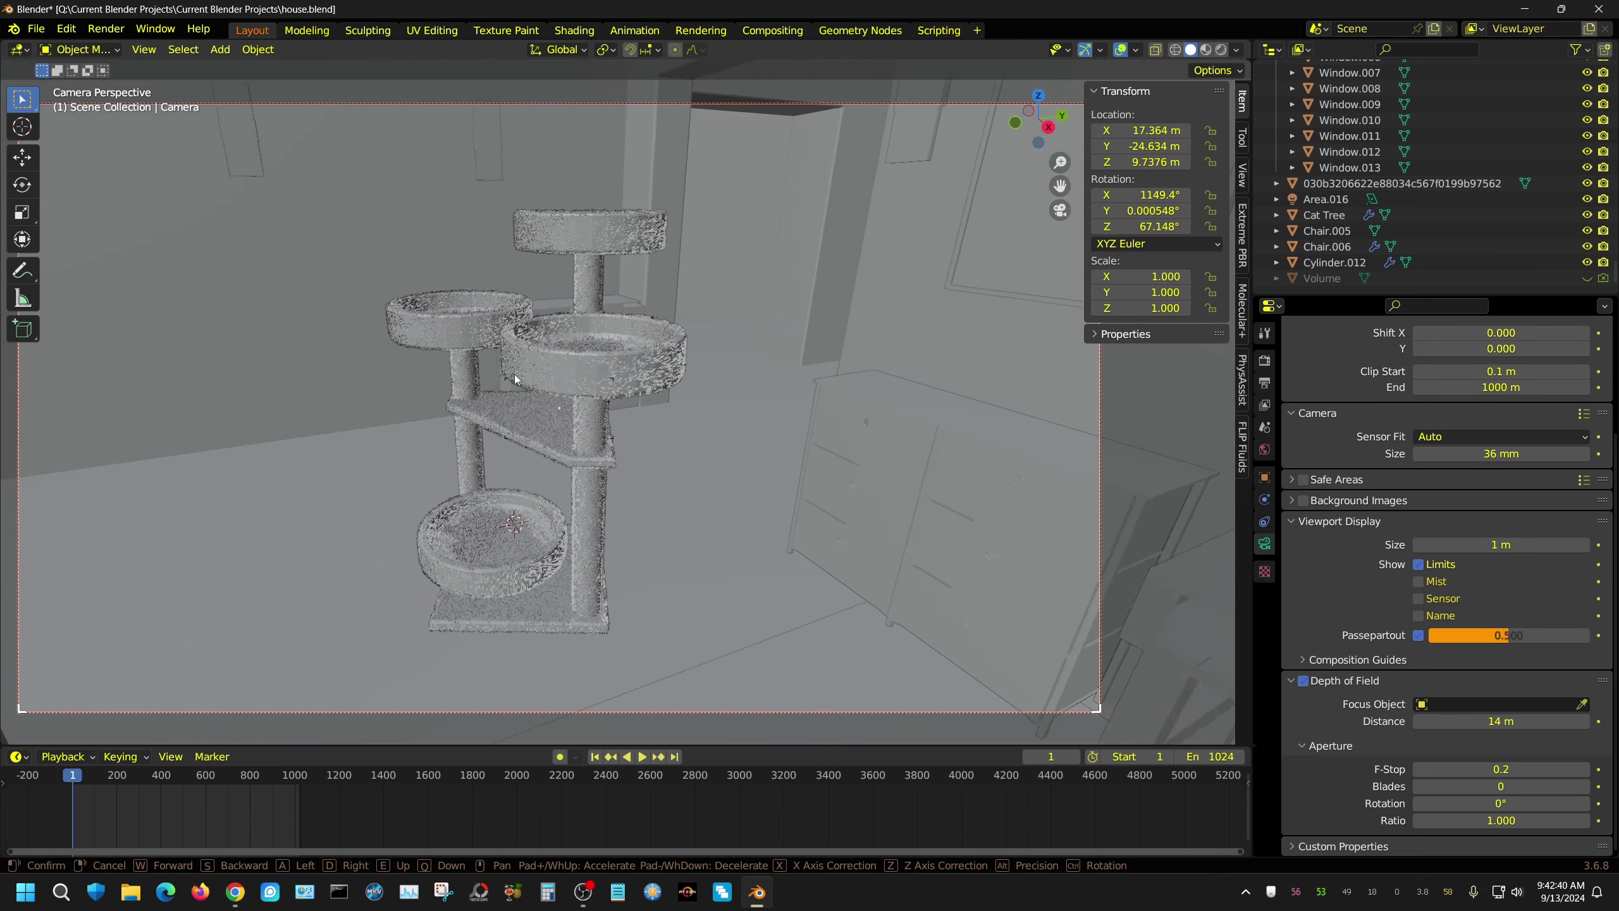
# - Start a camera render, then cancel it to get back to the scene
pyautogui.press('KP_0')
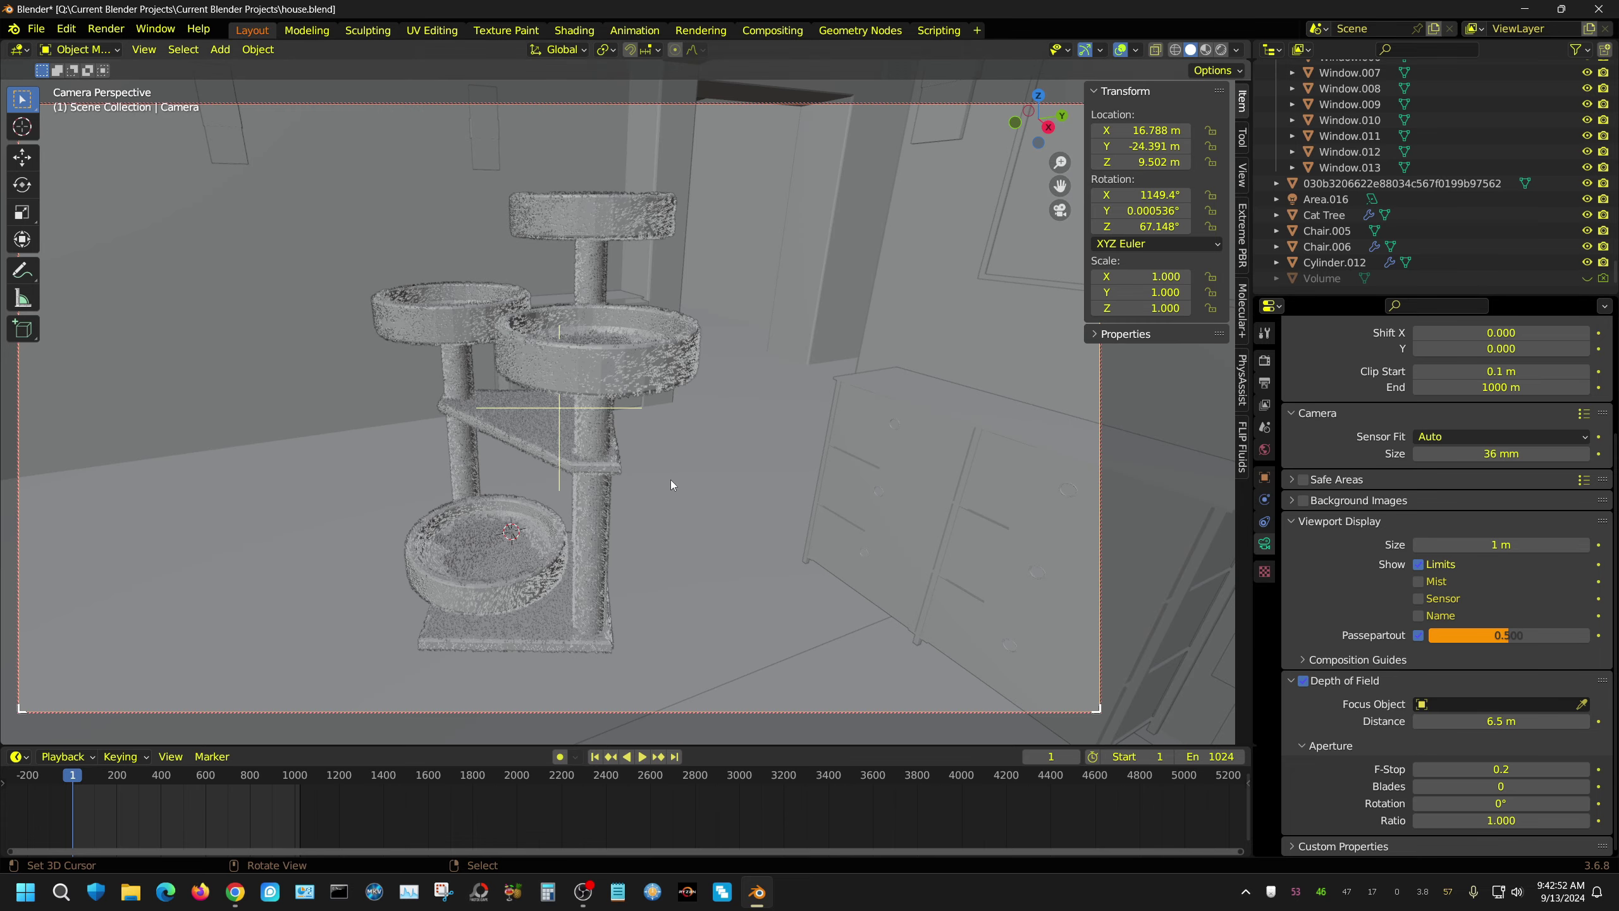
pyautogui.press('F12')
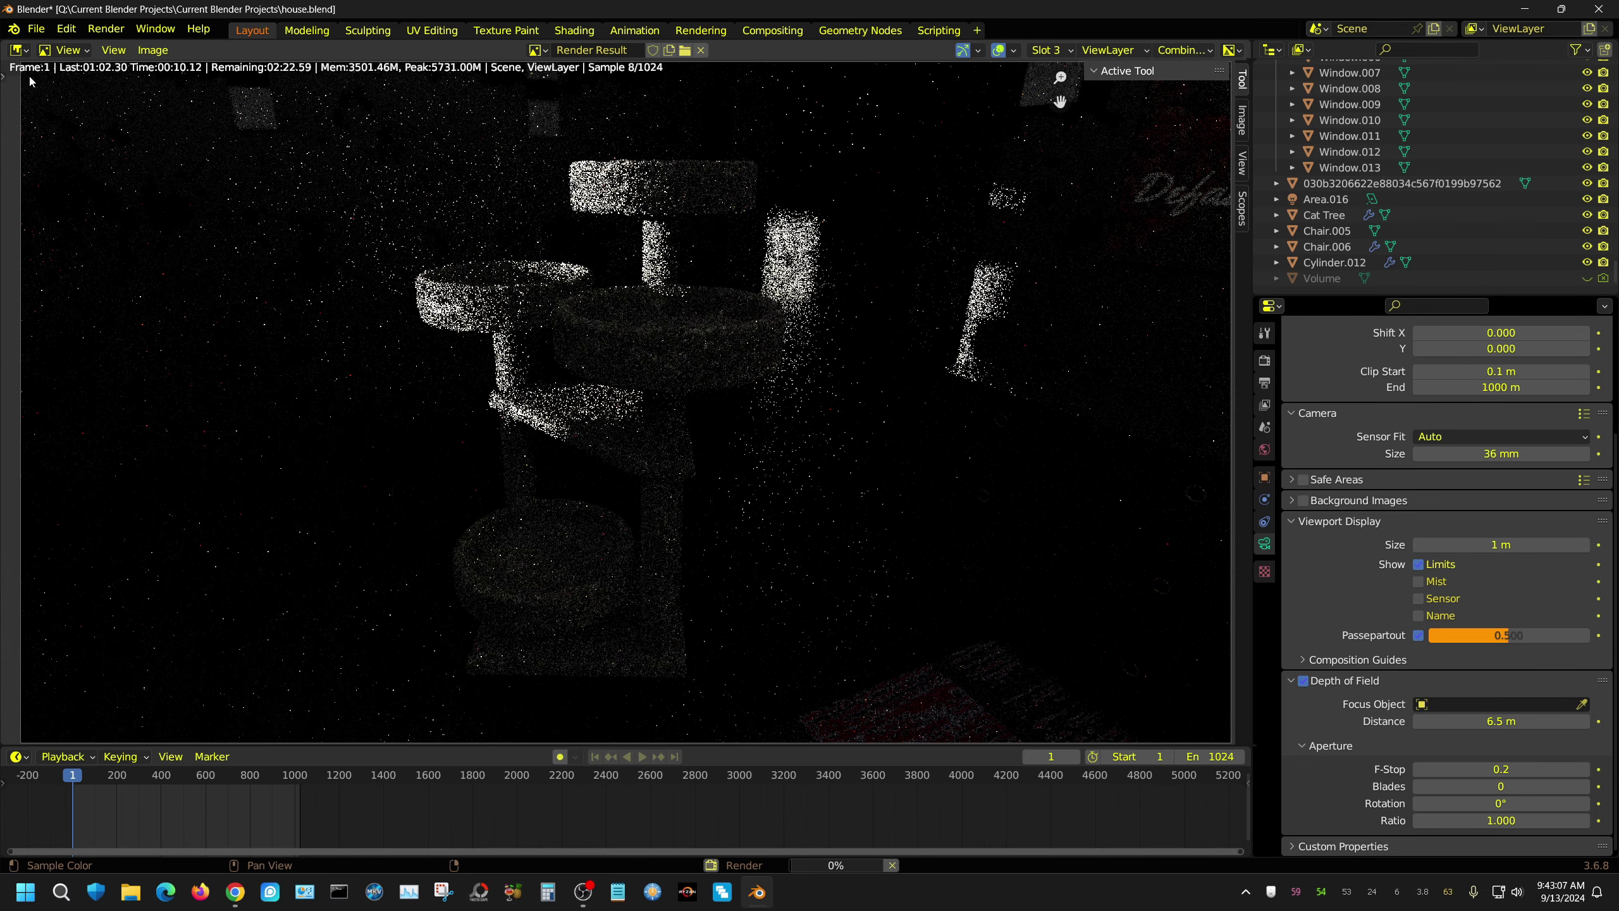
pyautogui.press('Escape')
# - Select the wall sconce, unhide the roof, and preview the scene with full lighting
pyautogui.click(485, 128)
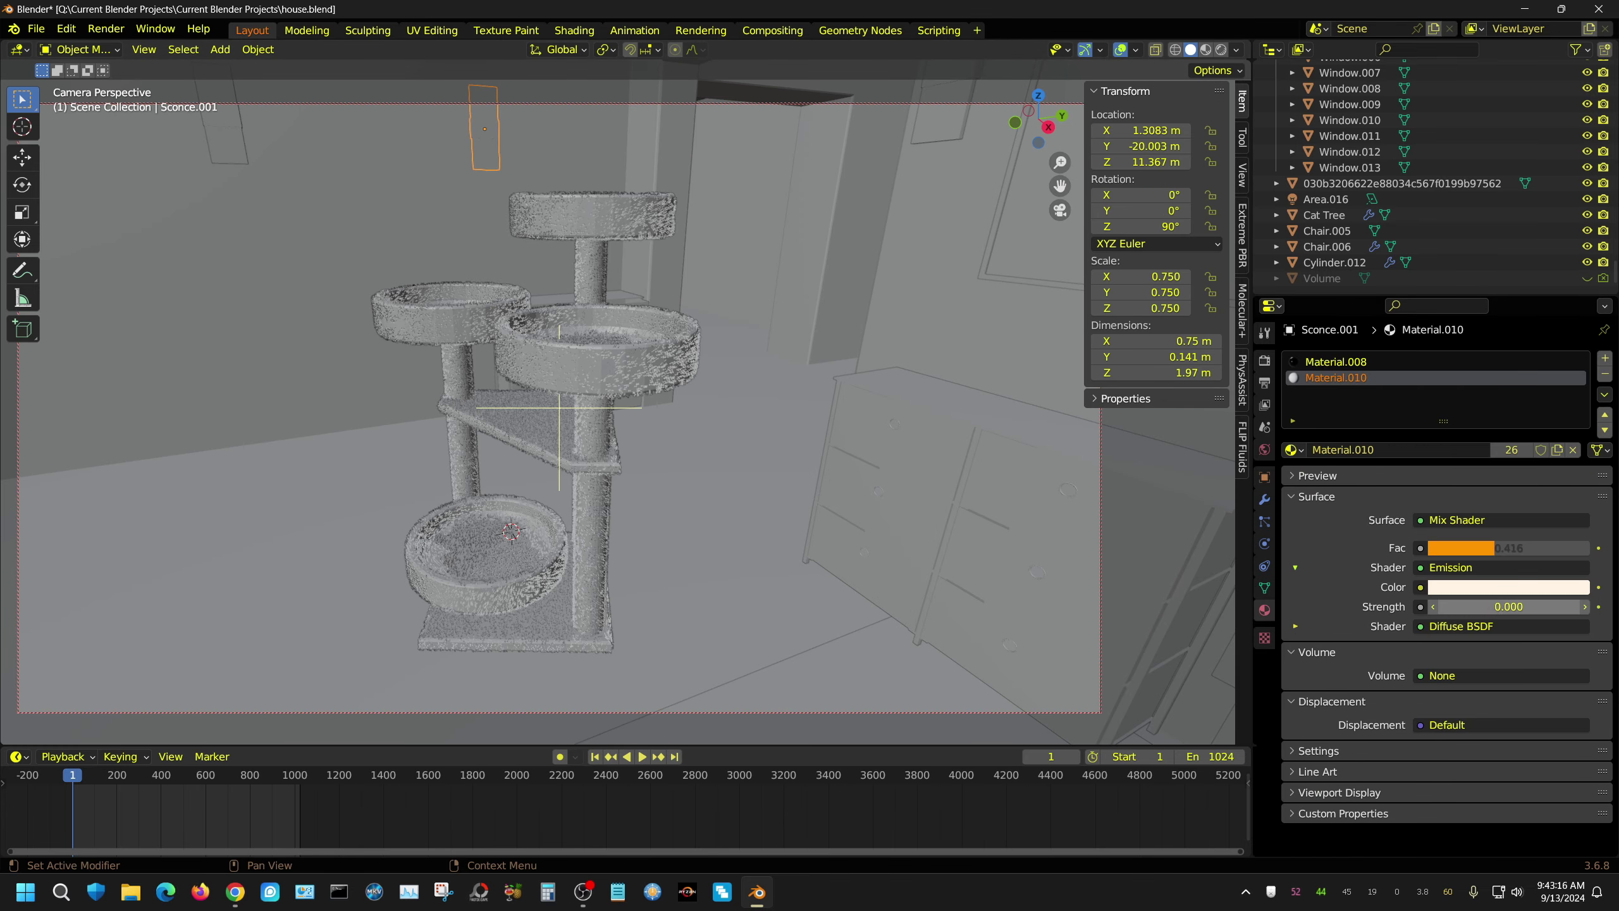
pyautogui.scroll(5, 1556, 253)
pyautogui.scroll(5, 1530, 250)
pyautogui.scroll(-5, 1511, 251)
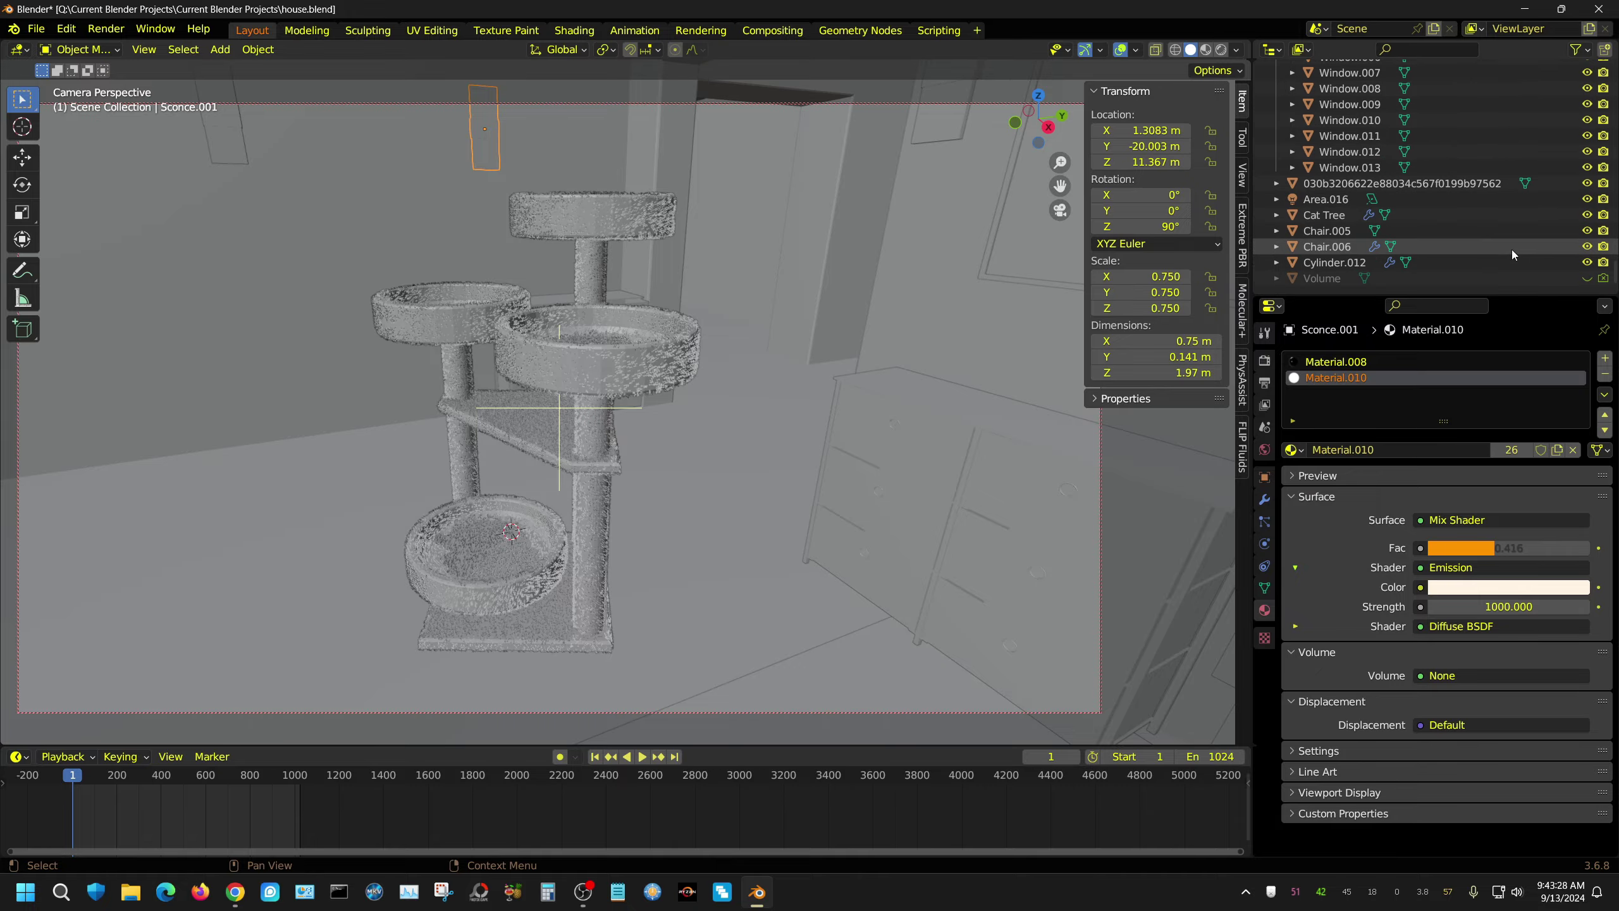
pyautogui.scroll(6, 1514, 249)
pyautogui.scroll(2, 1549, 198)
pyautogui.click(1587, 146)
pyautogui.click(1221, 50)
# - Set the sconce's emission strength to 500 and render the camera view
pyautogui.doubleClick(1530, 606)
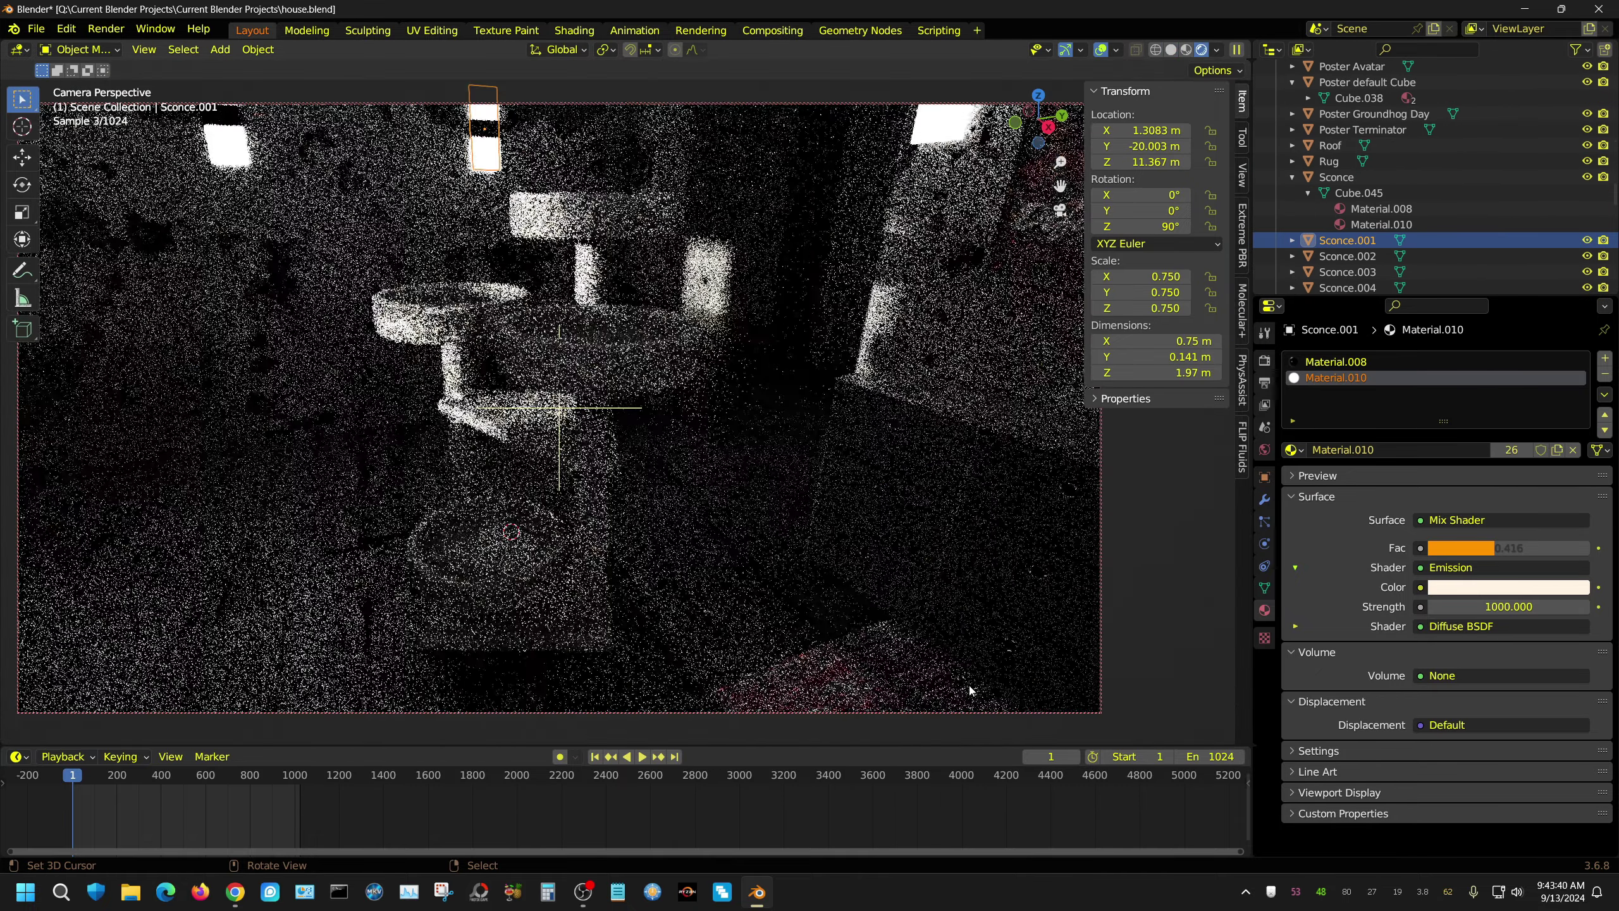
pyautogui.write('5000')
pyautogui.press('BackSpace')
pyautogui.press('Return')
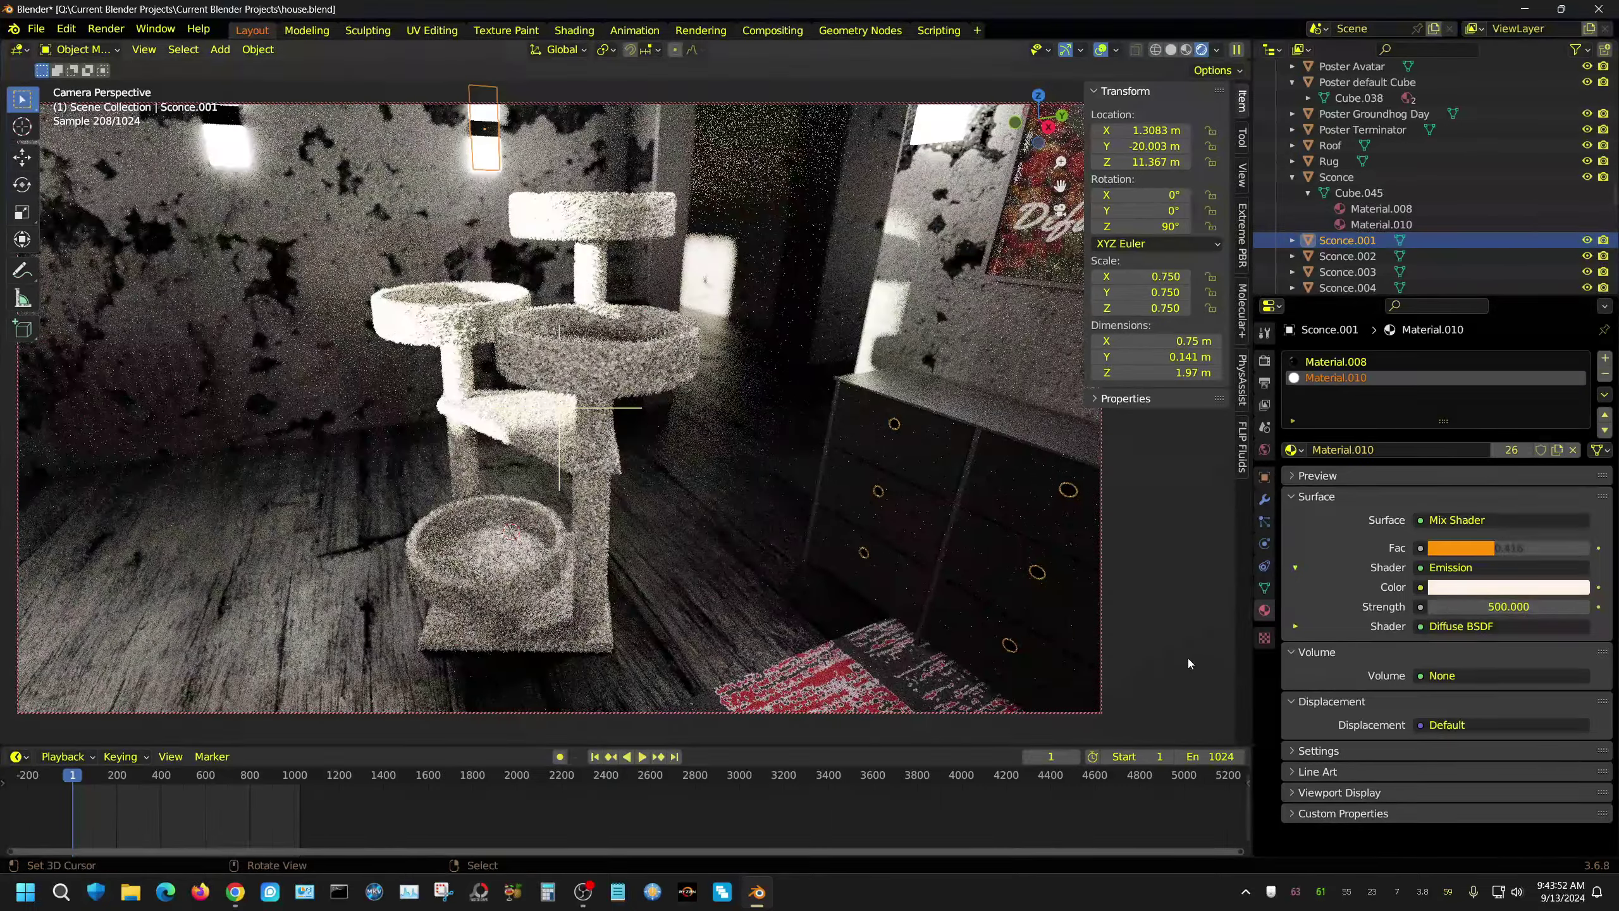
pyautogui.press('z')
pyautogui.press('F12')
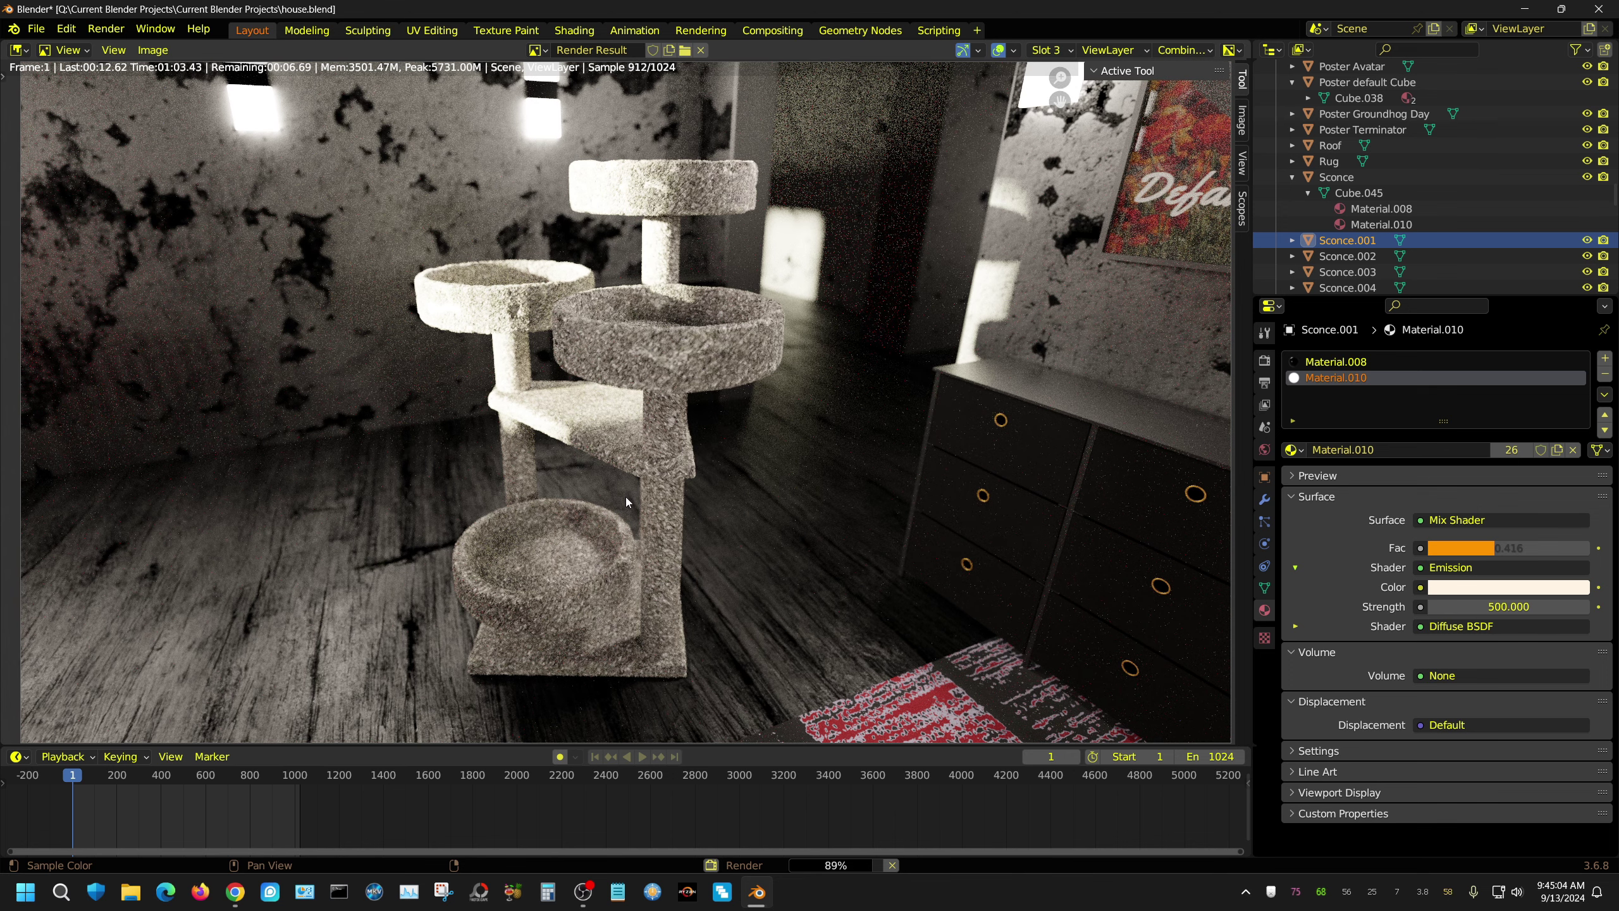
# - Save the finished render over the existing JPEG file
pyautogui.click(153, 50)
pyautogui.click(185, 183)
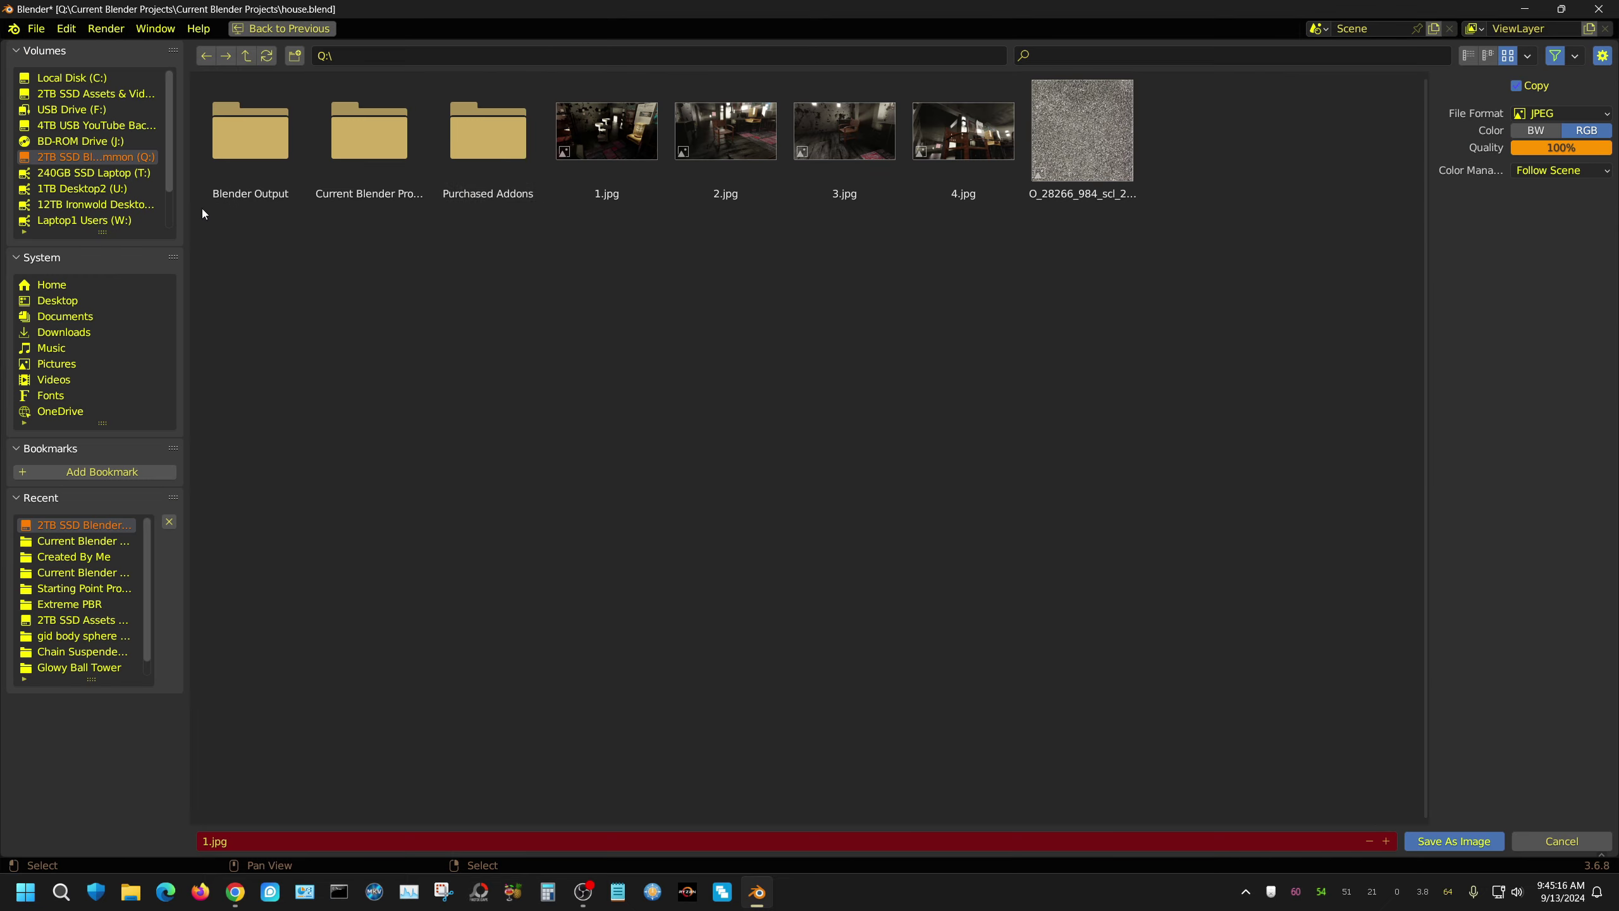
pyautogui.click(740, 131)
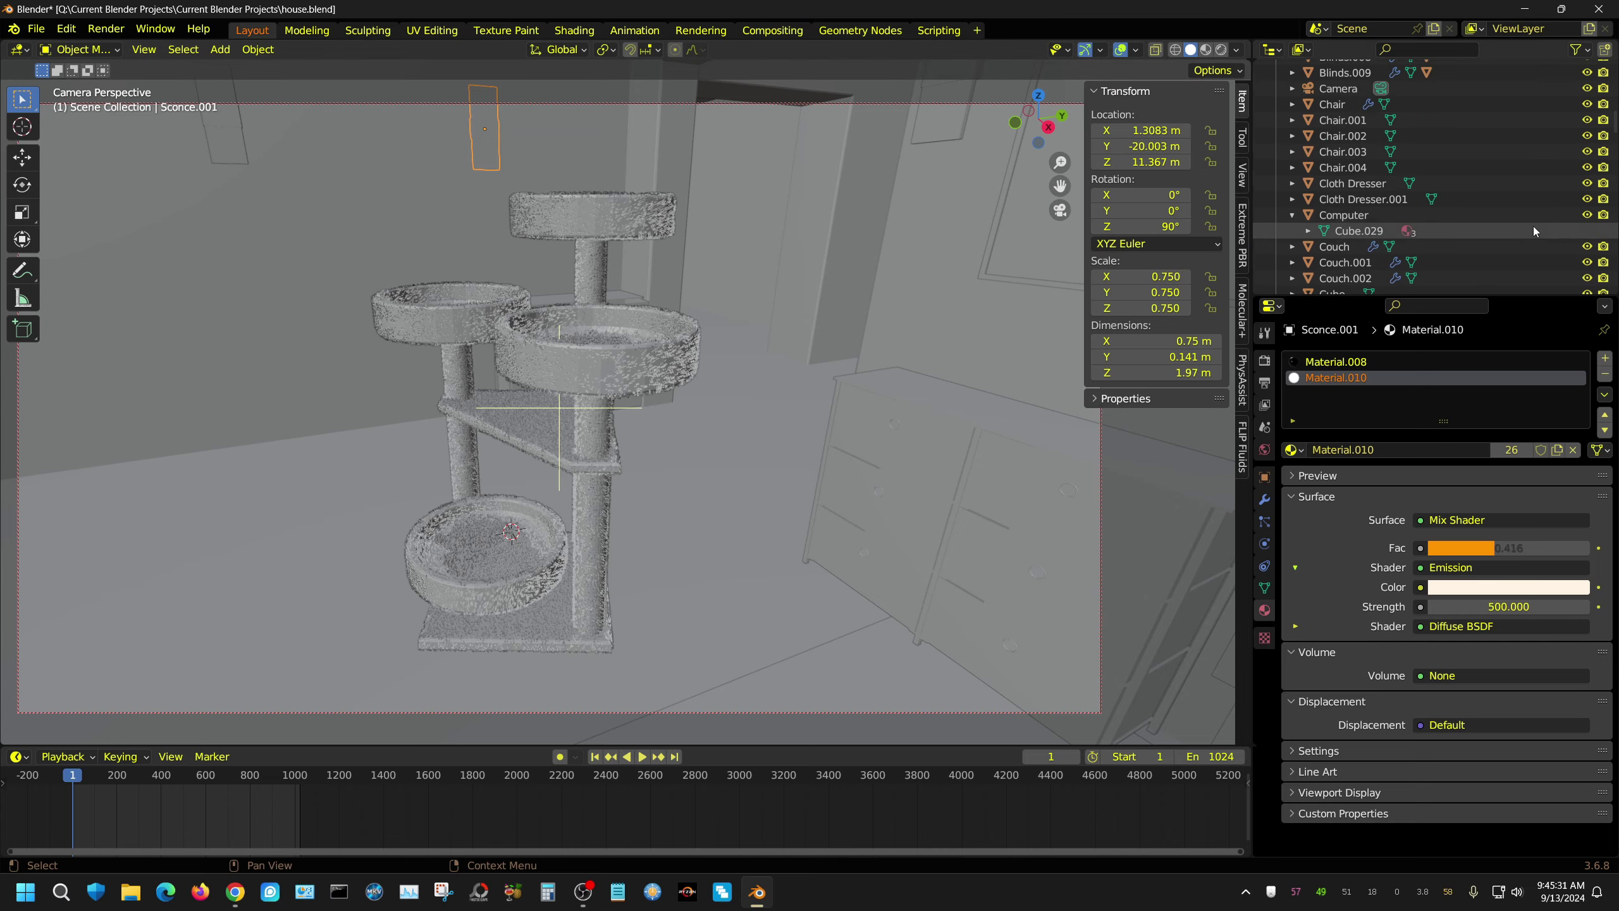
# - Walk the scene camera backward to frame more of the room around the cat tree
pyautogui.click(1530, 215)
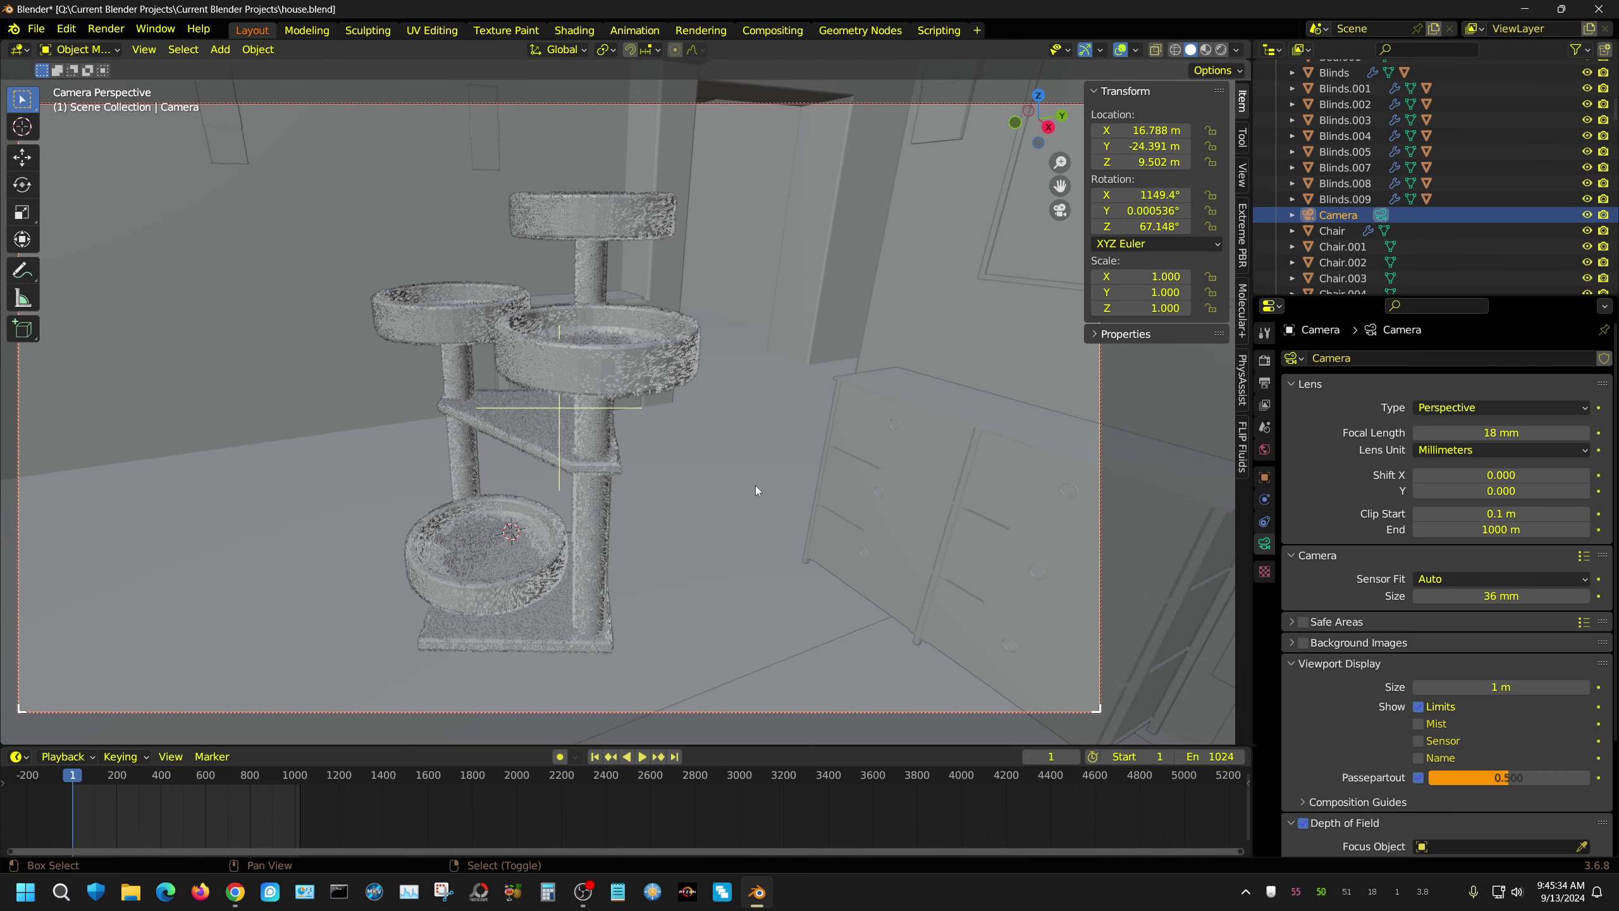
pyautogui.press('KP_0')
pyautogui.hotkey('shift', '`')
pyautogui.press('s')
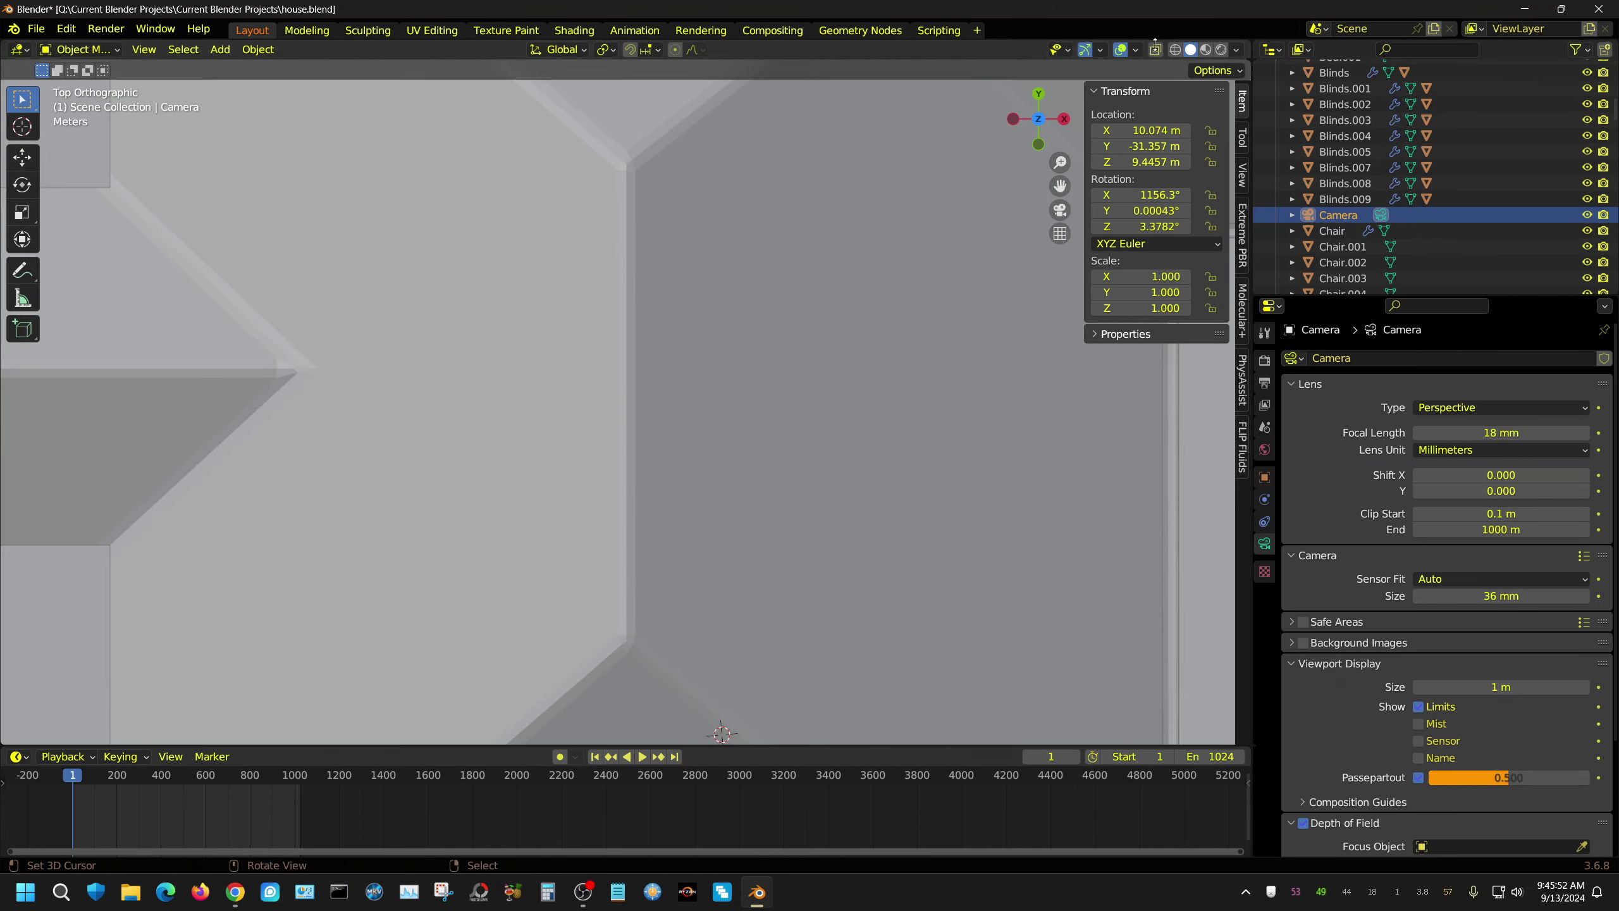
pyautogui.click(472, 390)
# - Set the depth-of-field F-Stop to 0.5 and render the camera view
pyautogui.press('KP_7')
pyautogui.scroll(-5, 1466, 638)
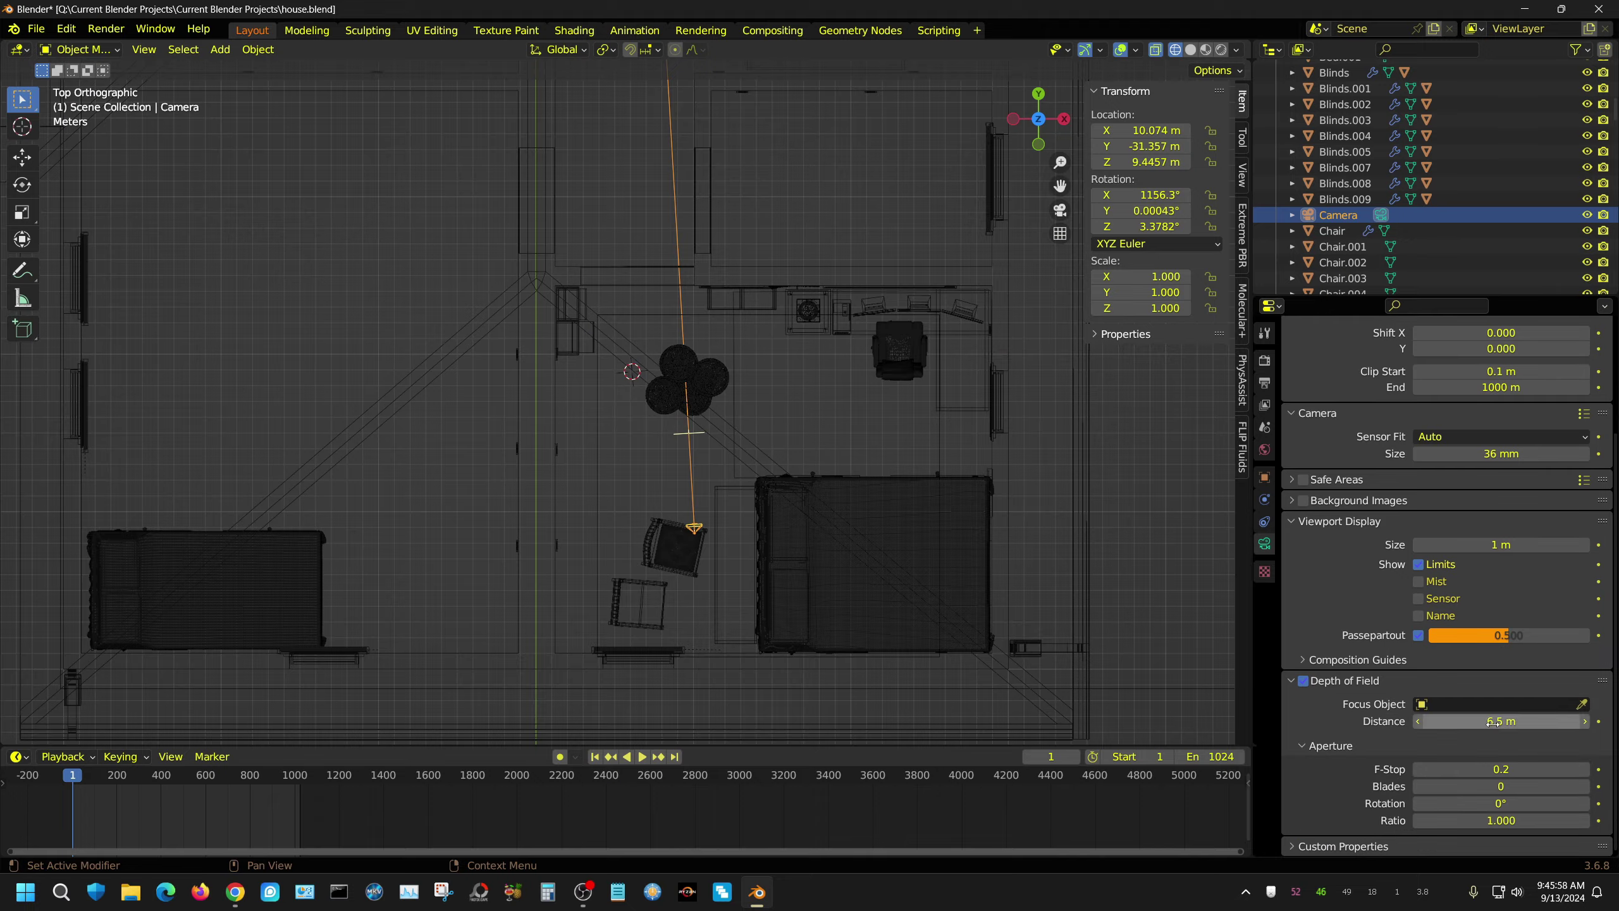
pyautogui.click(1468, 768)
pyautogui.write('0.5')
pyautogui.press('Return')
pyautogui.press('KP_0')
pyautogui.press('F12')
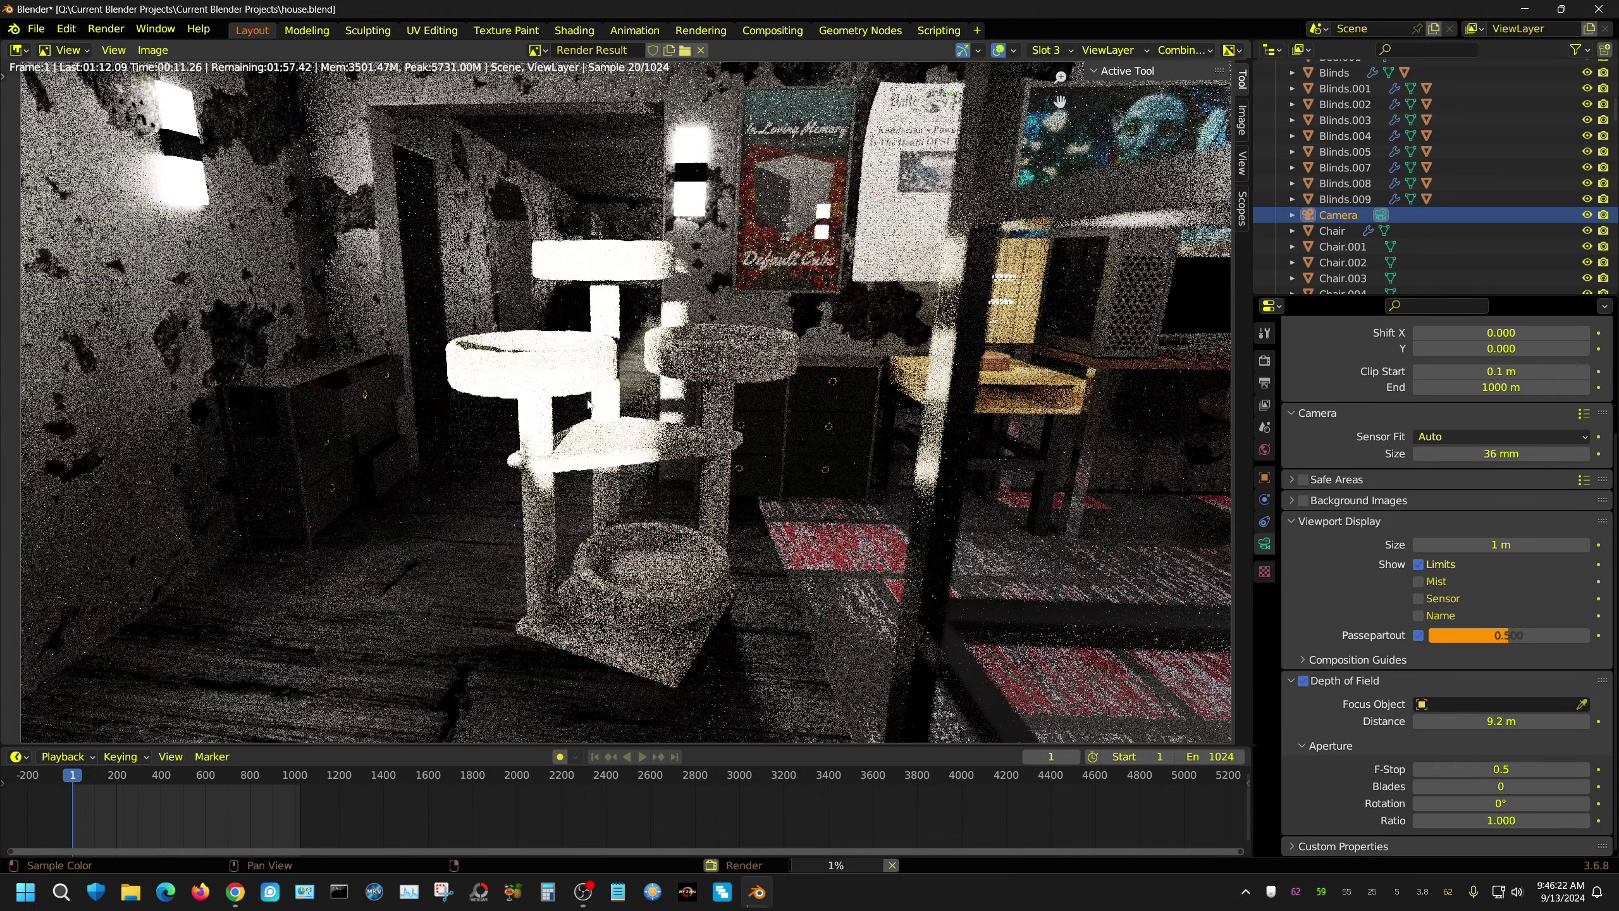
# - Stop the render, dim the sun to strength 250, and re-render
pyautogui.press('Escape')
pyautogui.scroll(-5, 1415, 236)
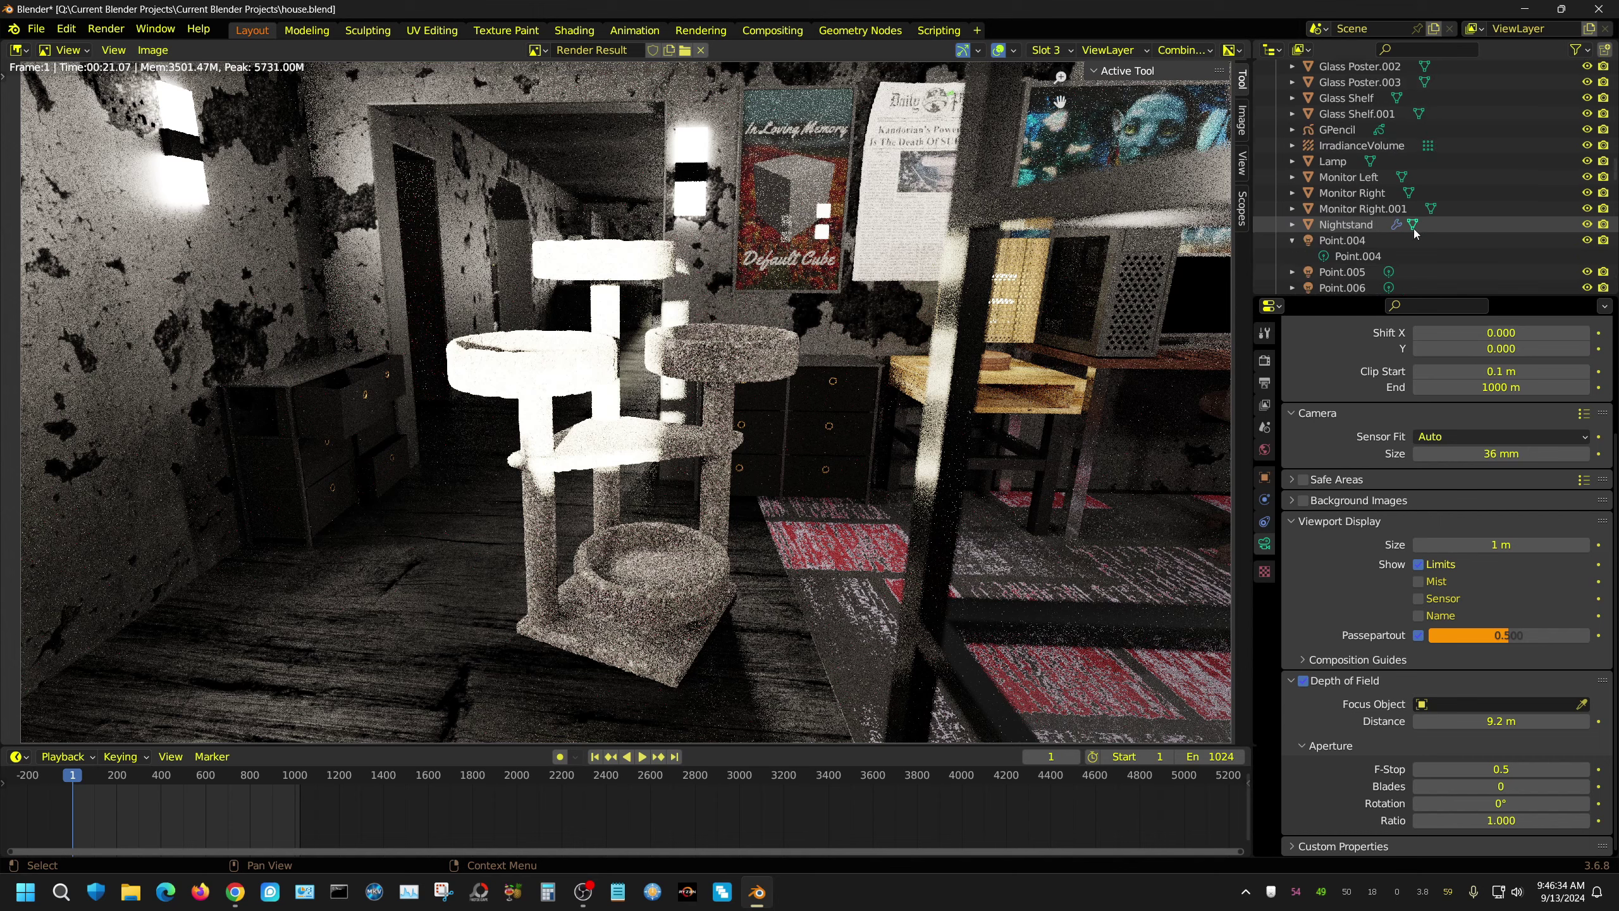
pyautogui.scroll(-5, 1414, 236)
pyautogui.scroll(-5, 1414, 236)
pyautogui.scroll(8, 1414, 237)
pyautogui.click(1329, 196)
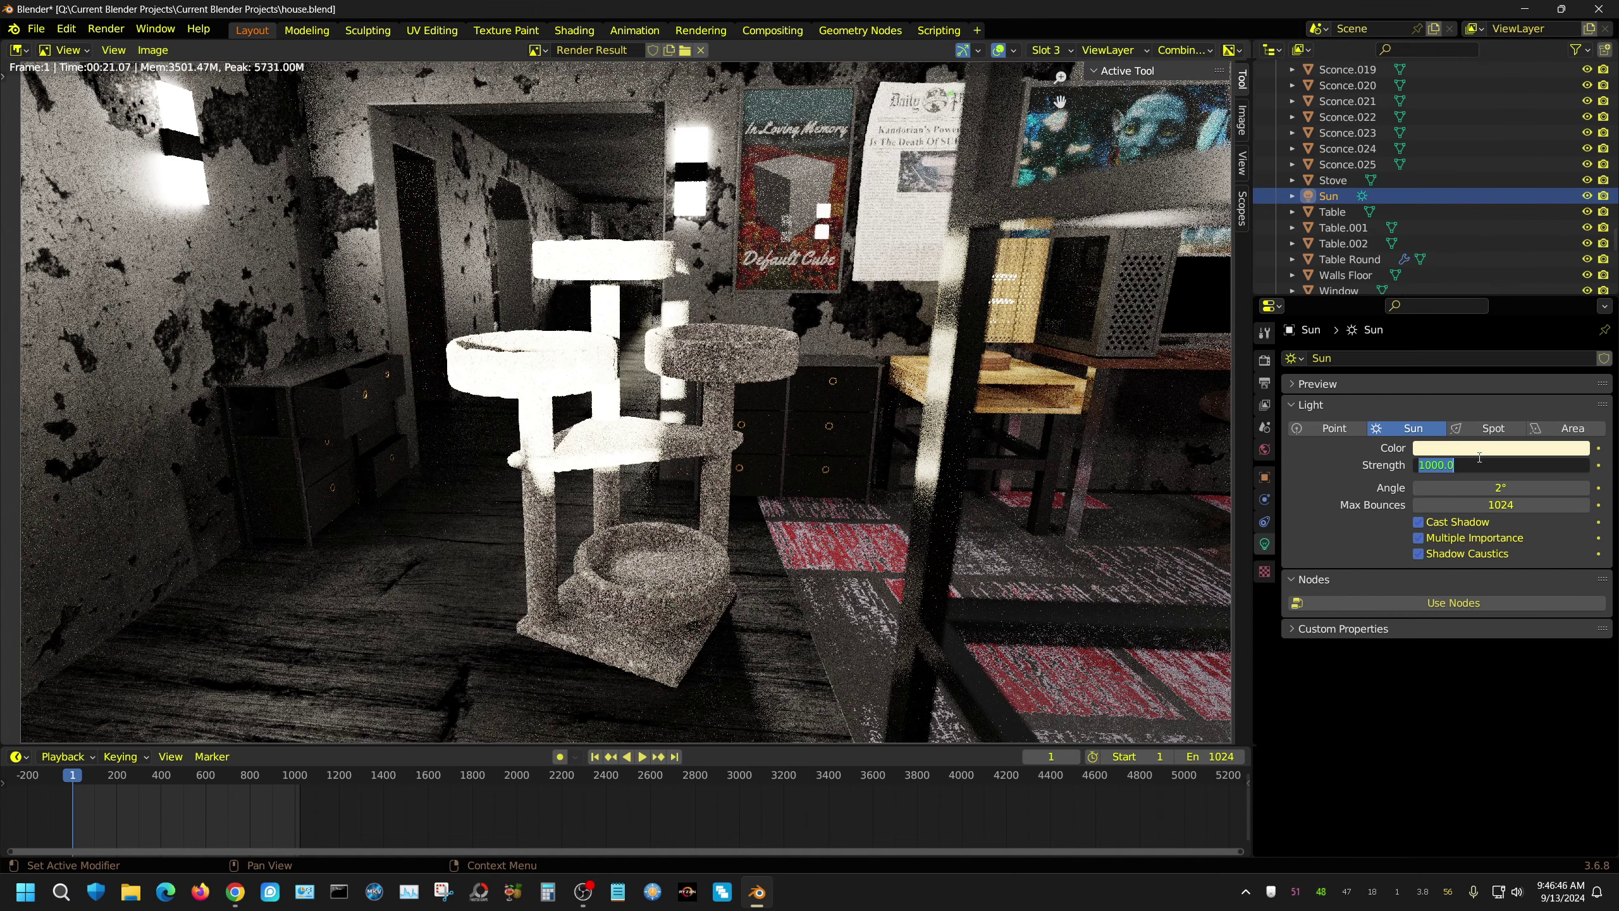
pyautogui.write('250.000')
pyautogui.press('F12')
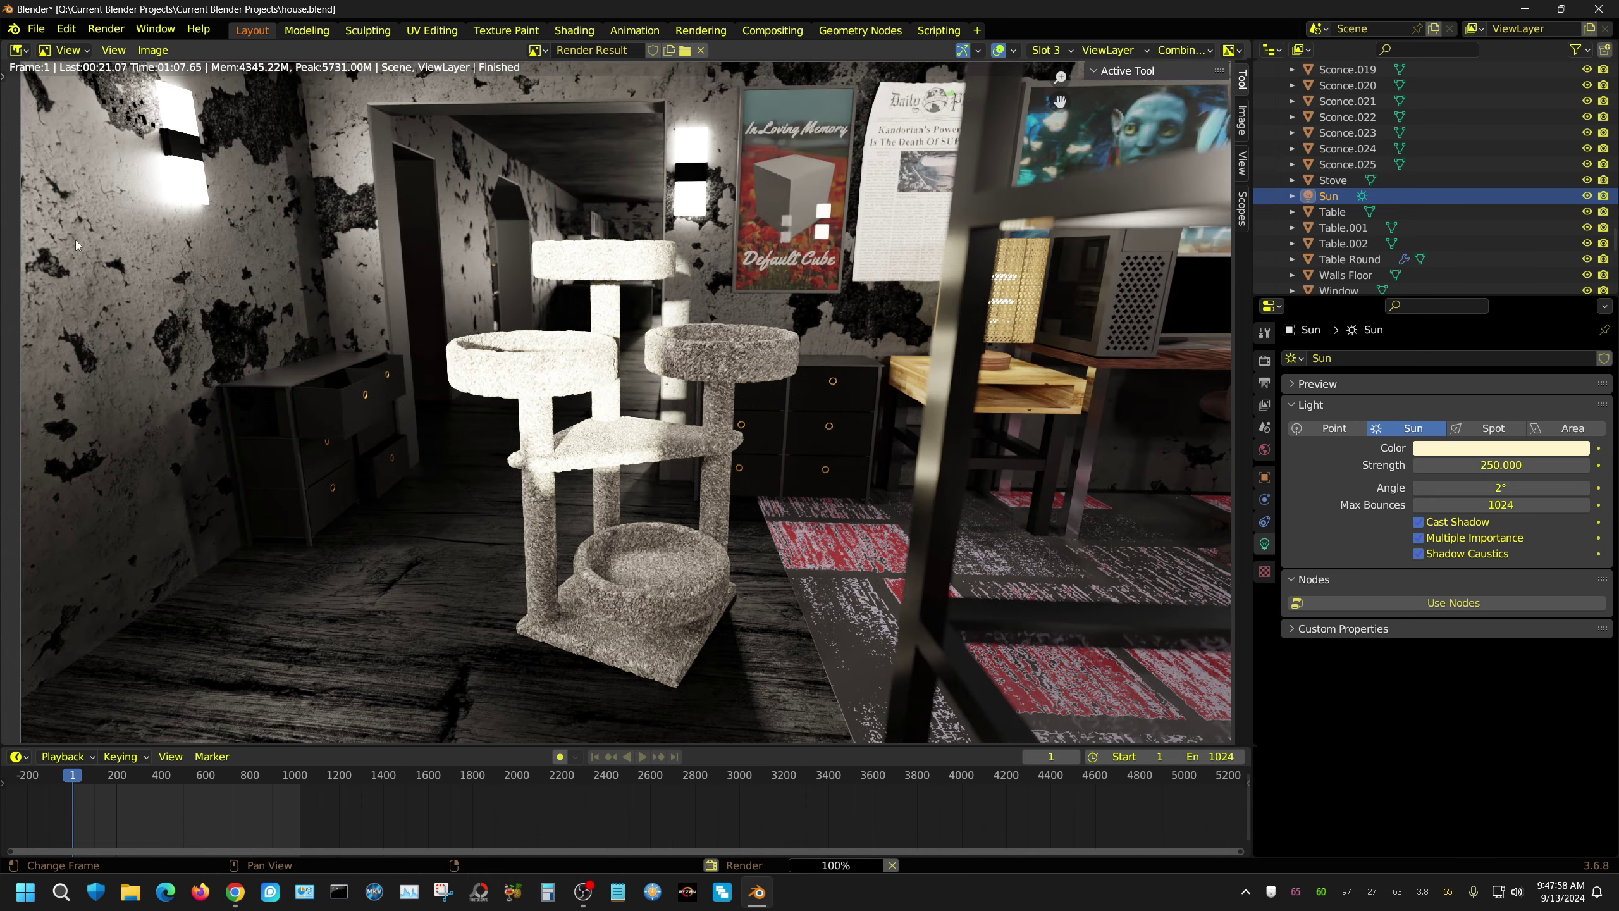
pyautogui.click(153, 50)
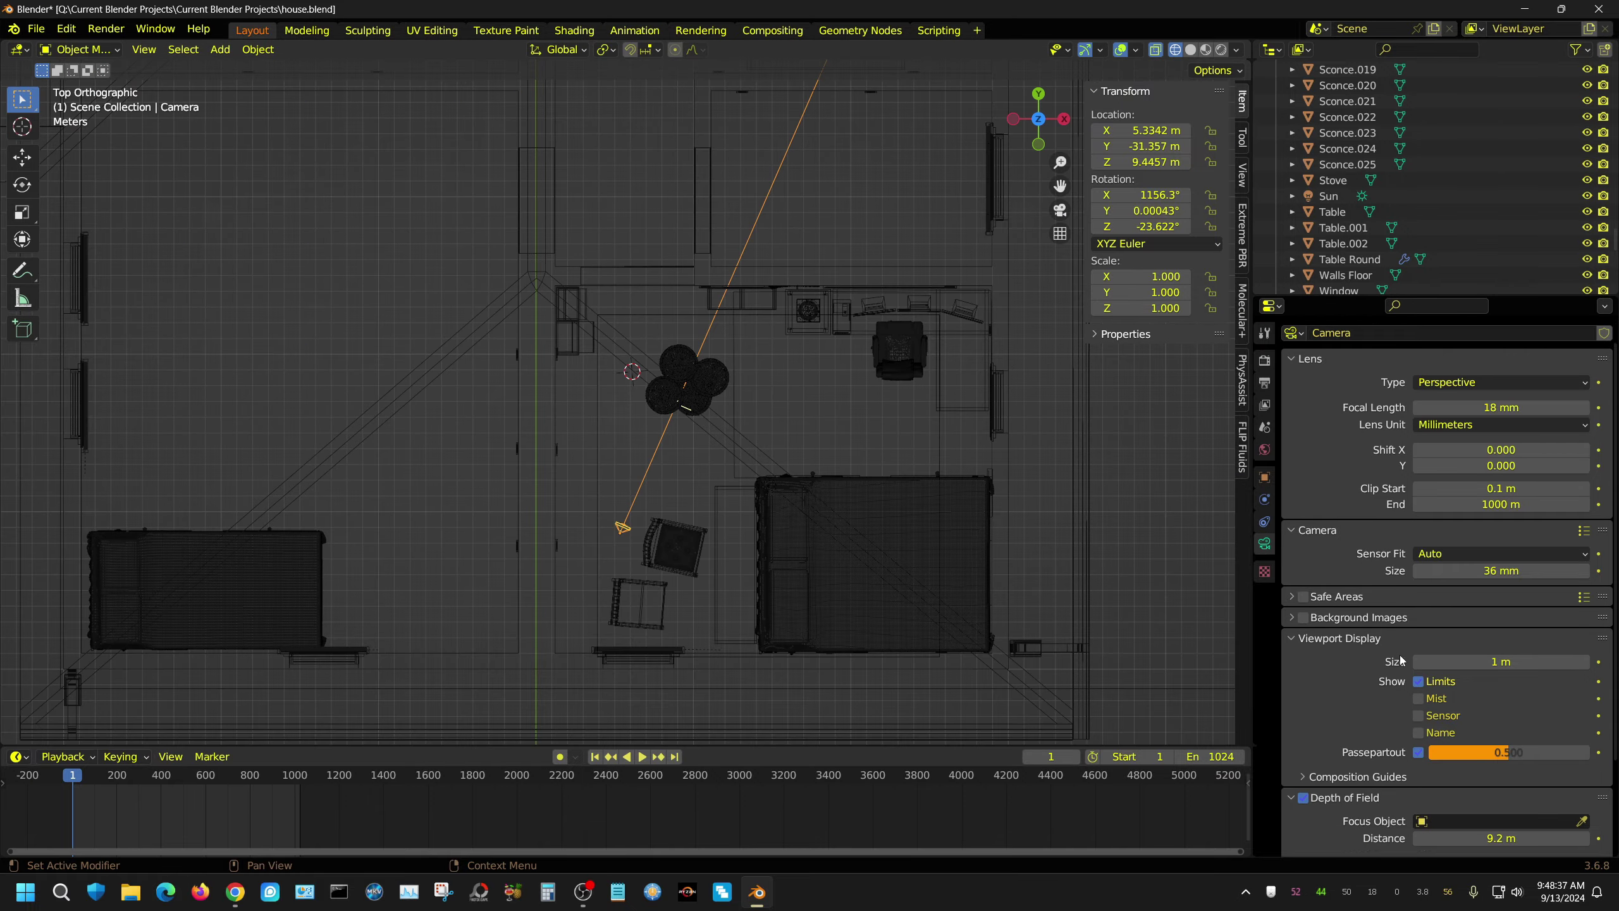
# - Render the cat tree beside the desk and red-patterned rug from the new angle
pyautogui.scroll(-5, 1401, 660)
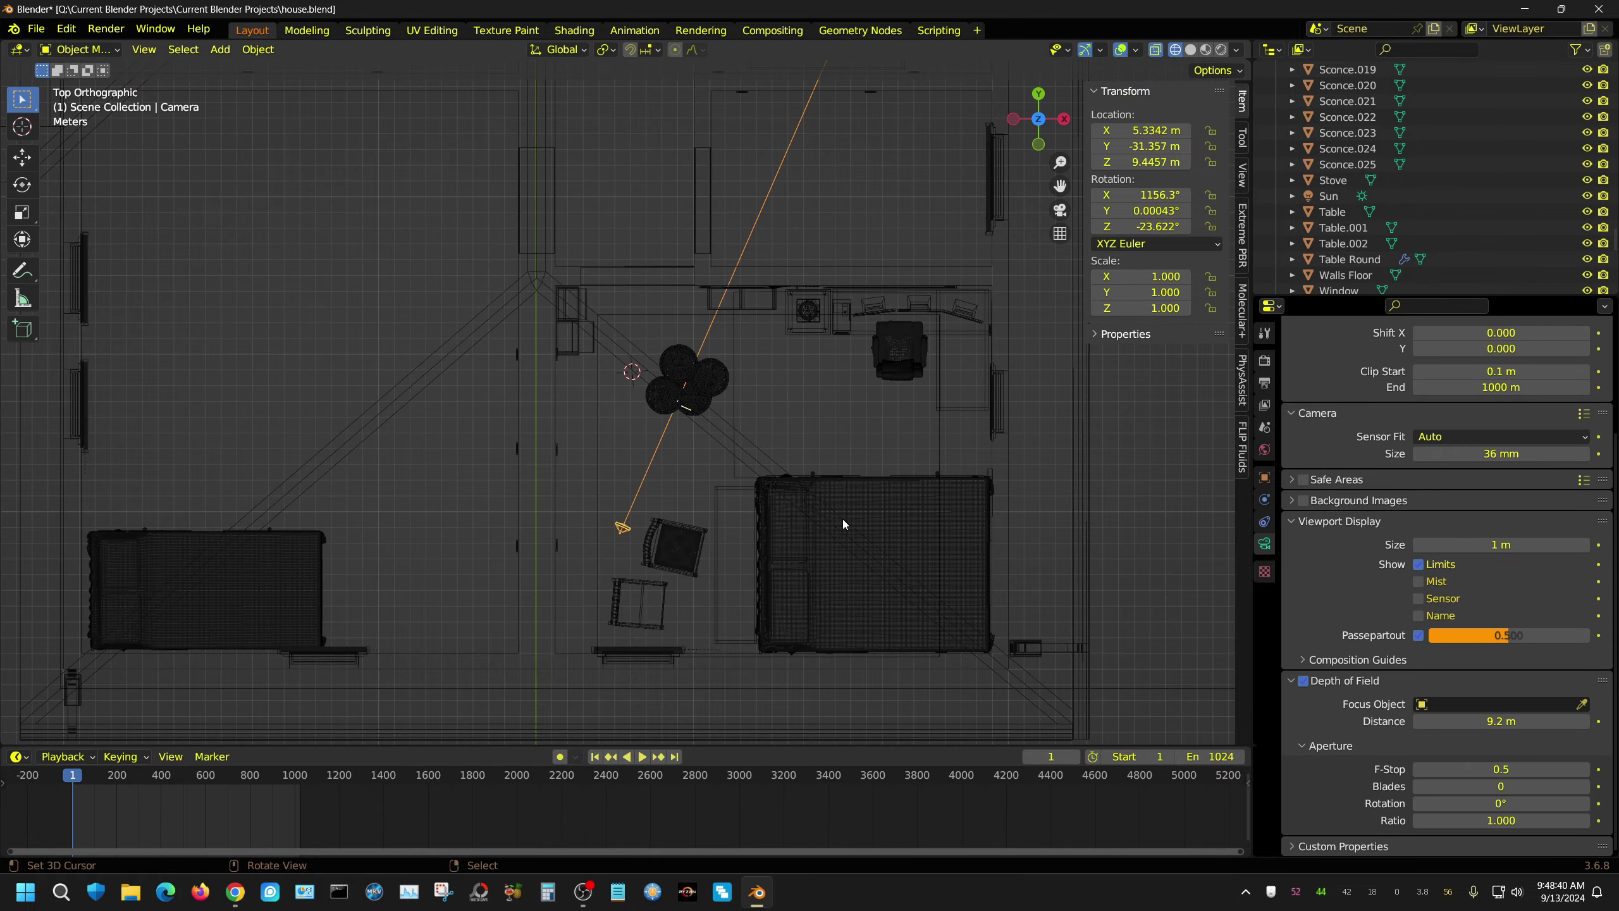
pyautogui.press('F12')
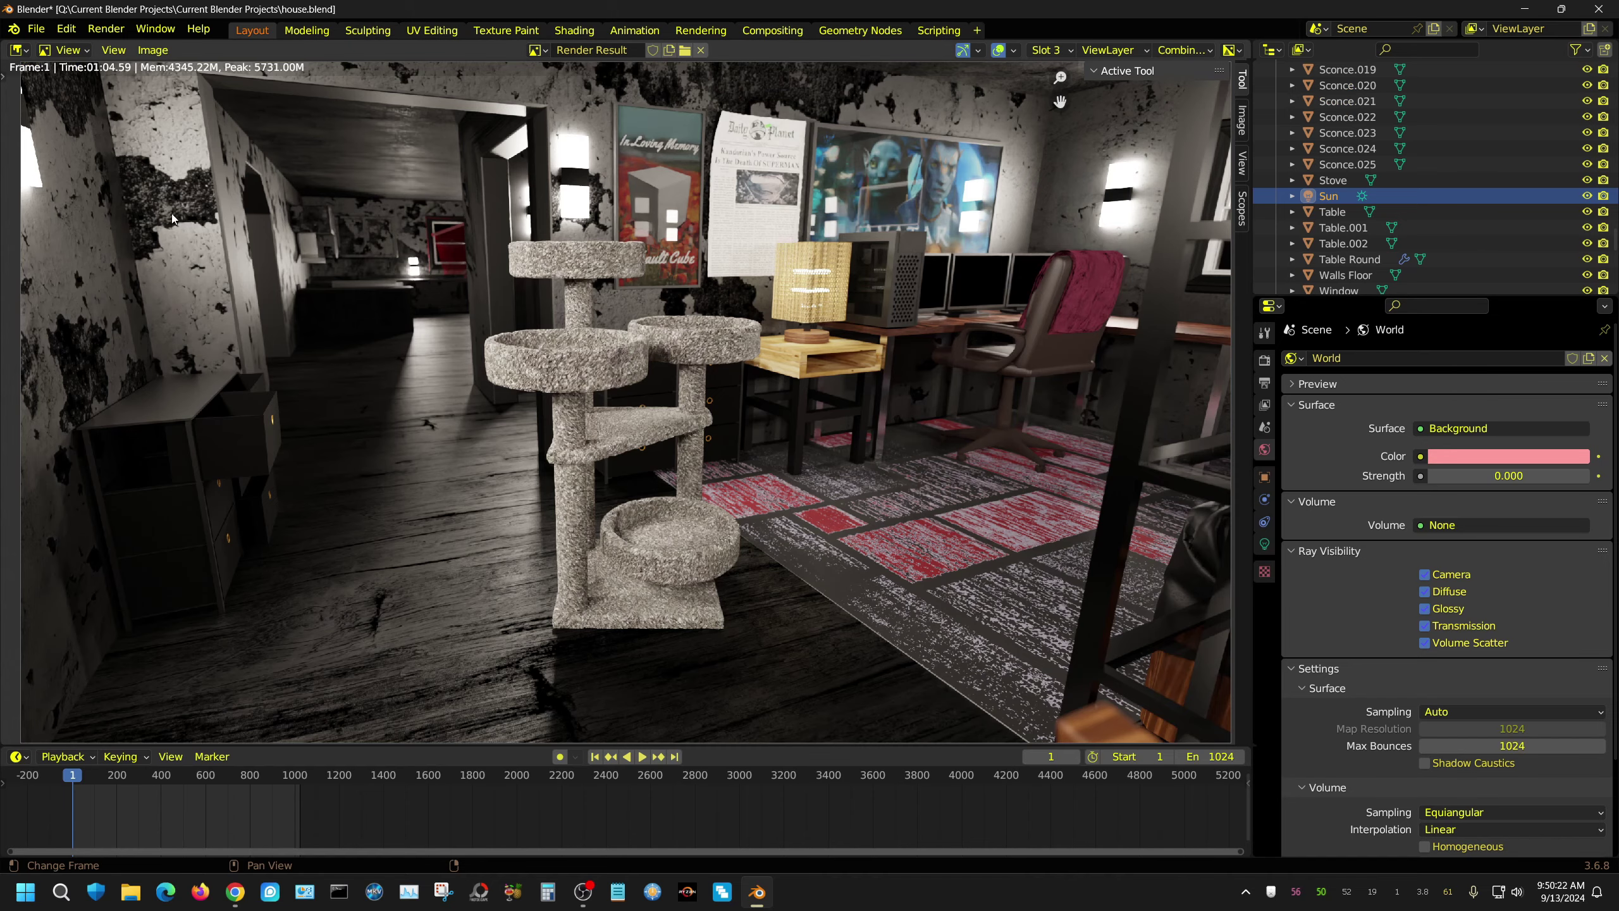
pyautogui.hotkey('shift', 'z')
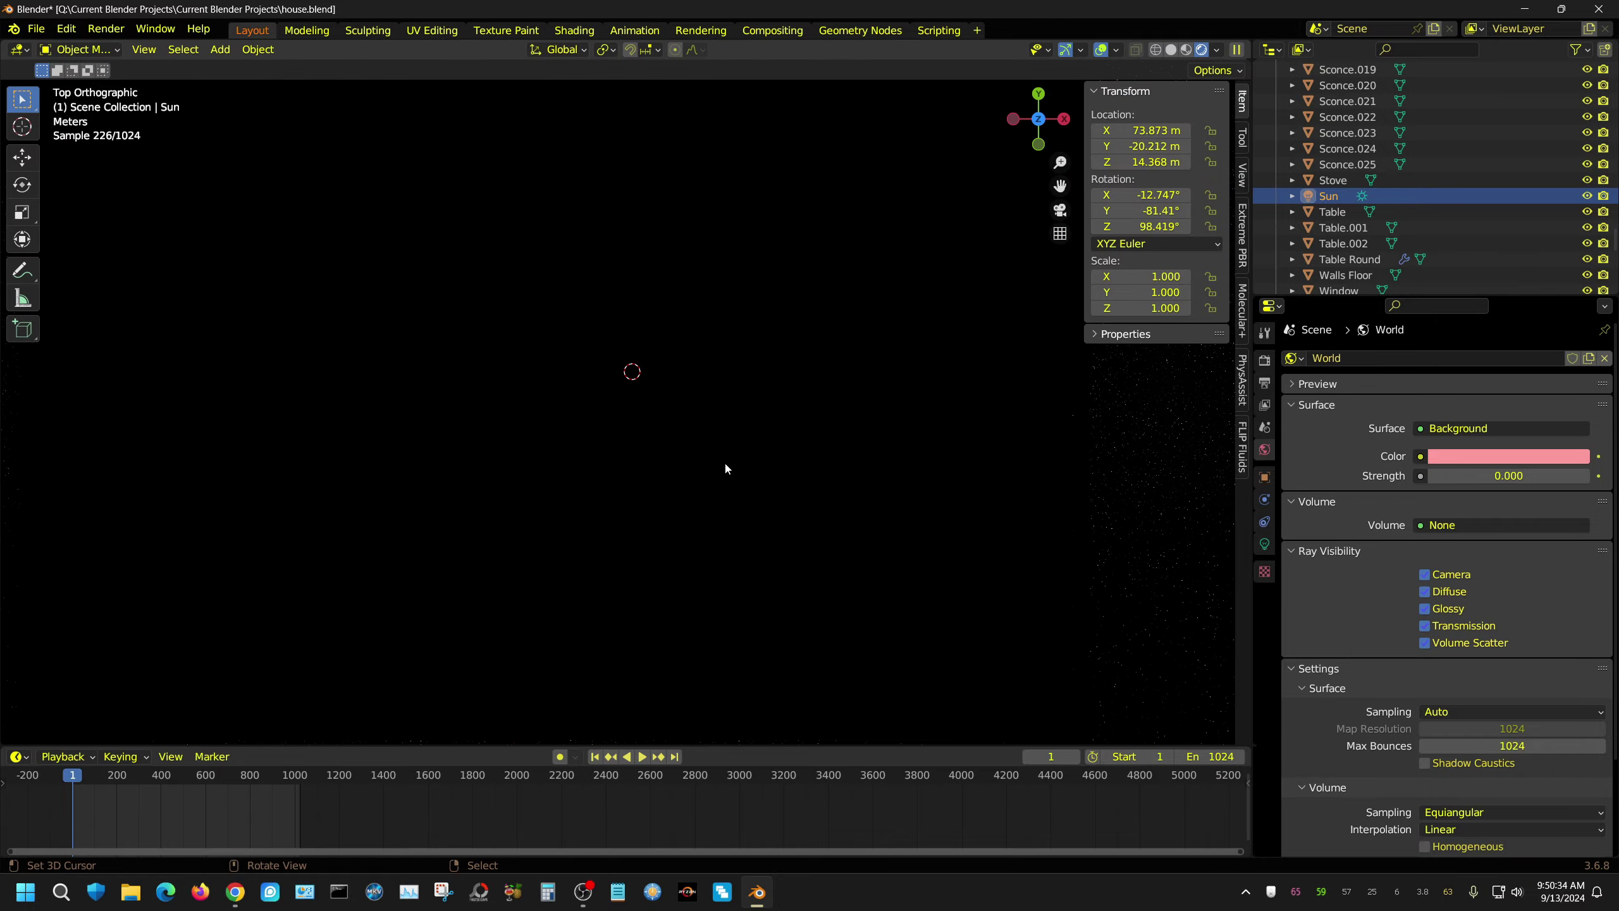
# - Walk the camera into a tight close-up of the furry cat tree
pyautogui.press('KP_0')
pyautogui.hotkey('shift', '`')
pyautogui.click(519, 417)
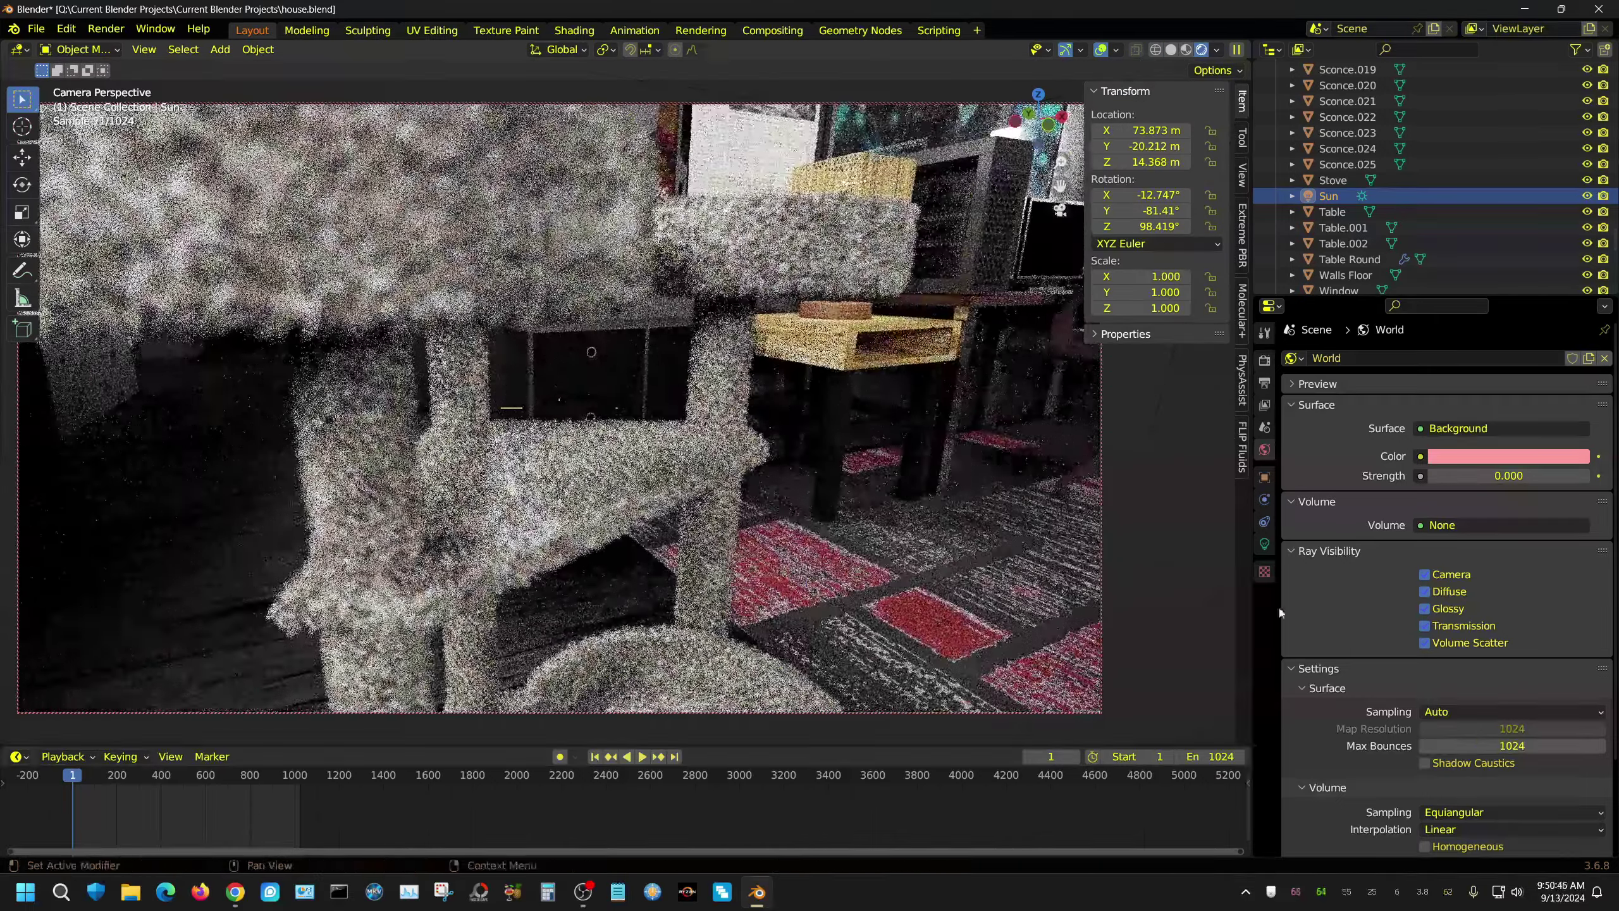
pyautogui.scroll(10, 1403, 191)
# - Turn off the camera's depth of field, render the close-up, and save it as 4.jpg
pyautogui.click(1339, 113)
pyautogui.scroll(-5, 1466, 575)
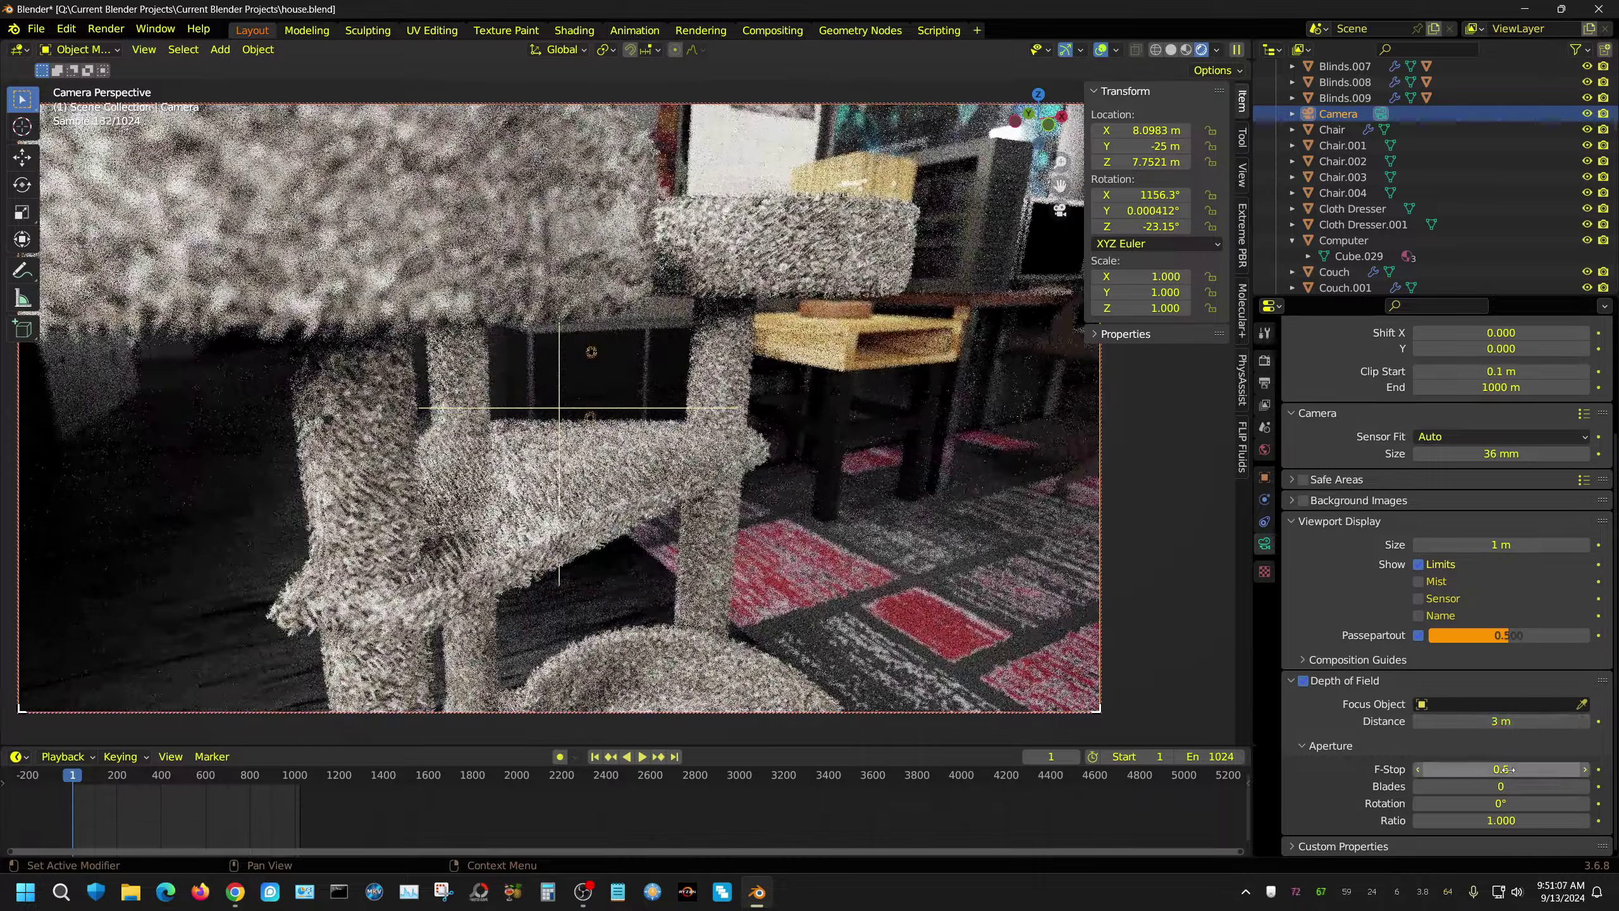
pyautogui.click(1303, 680)
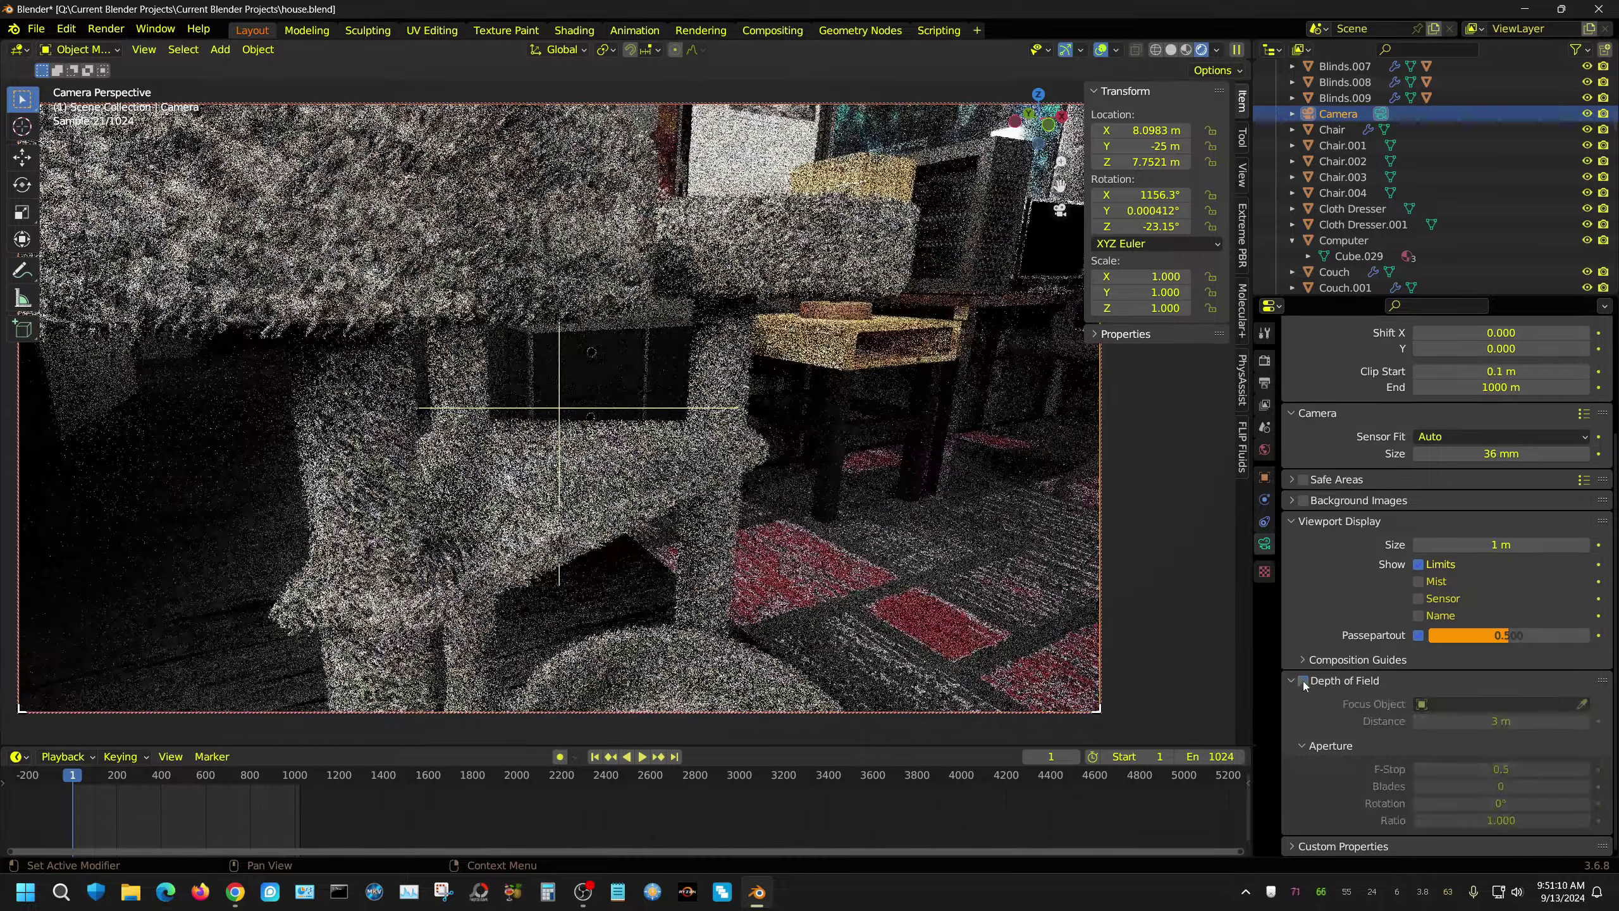
pyautogui.press('F12')
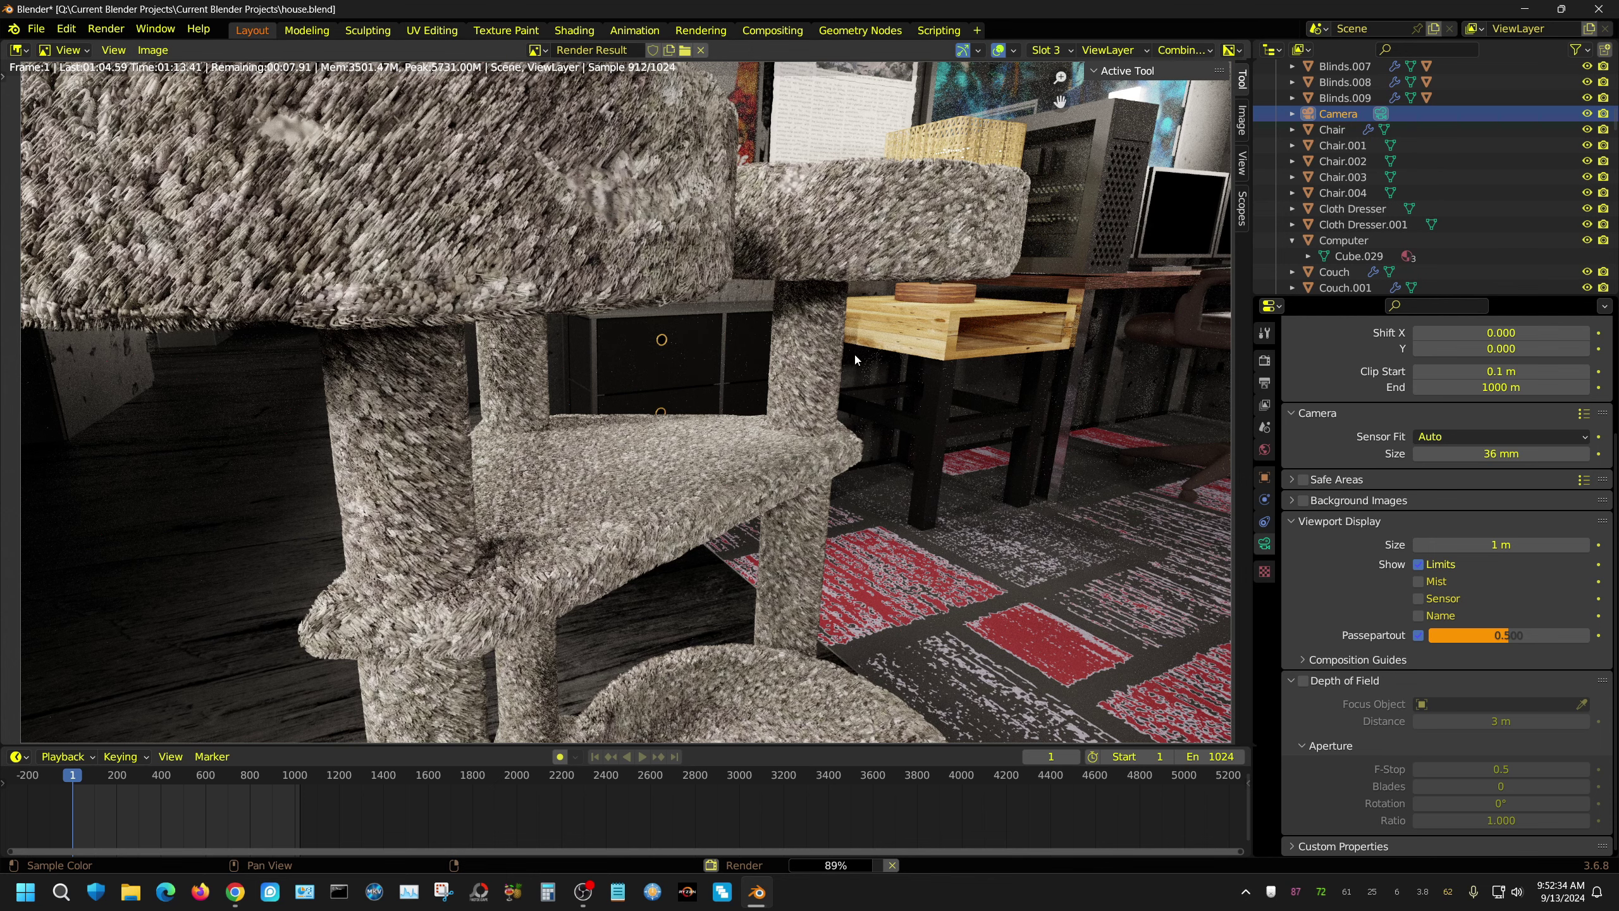
pyautogui.click(153, 50)
pyautogui.click(211, 200)
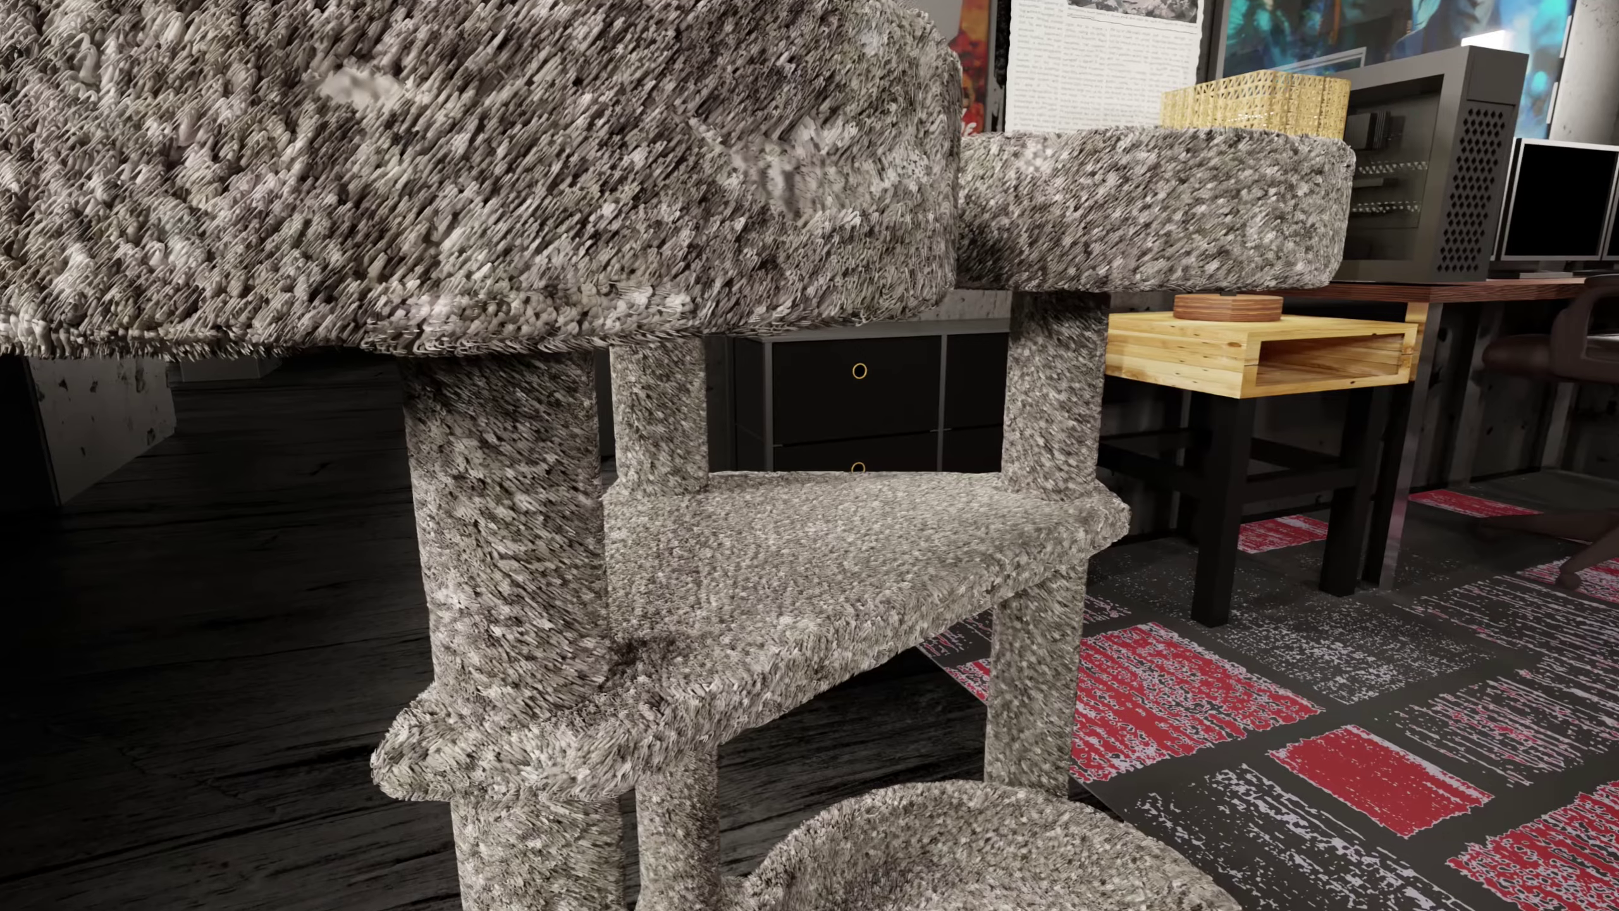